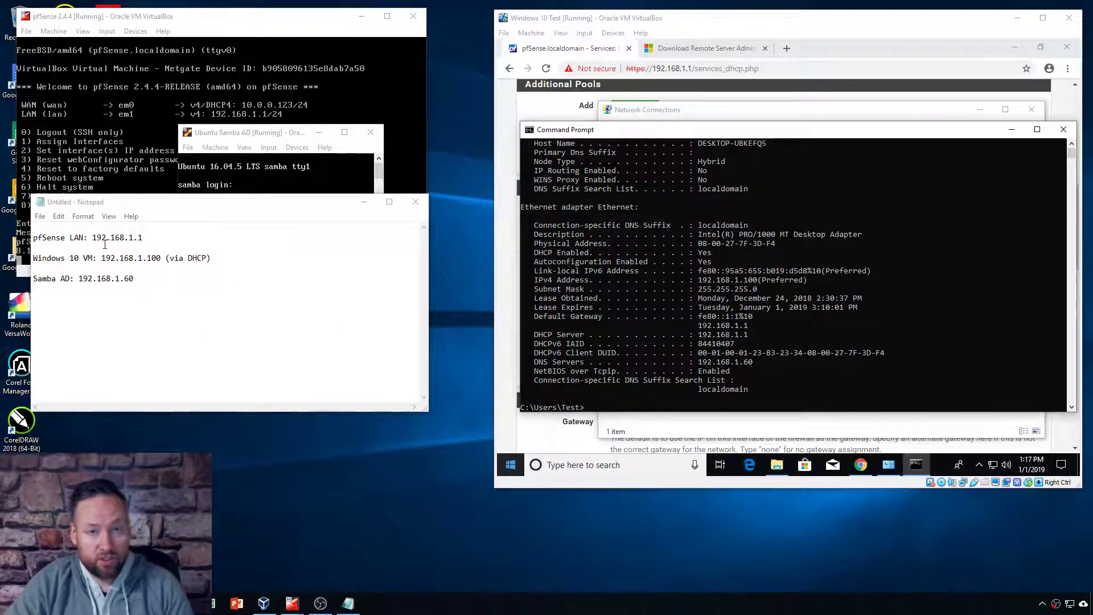
Step: Nudge the address notes right, move the Ubuntu Samba AD console up, then minimize it
left_click_drag(142, 203, 152, 204)
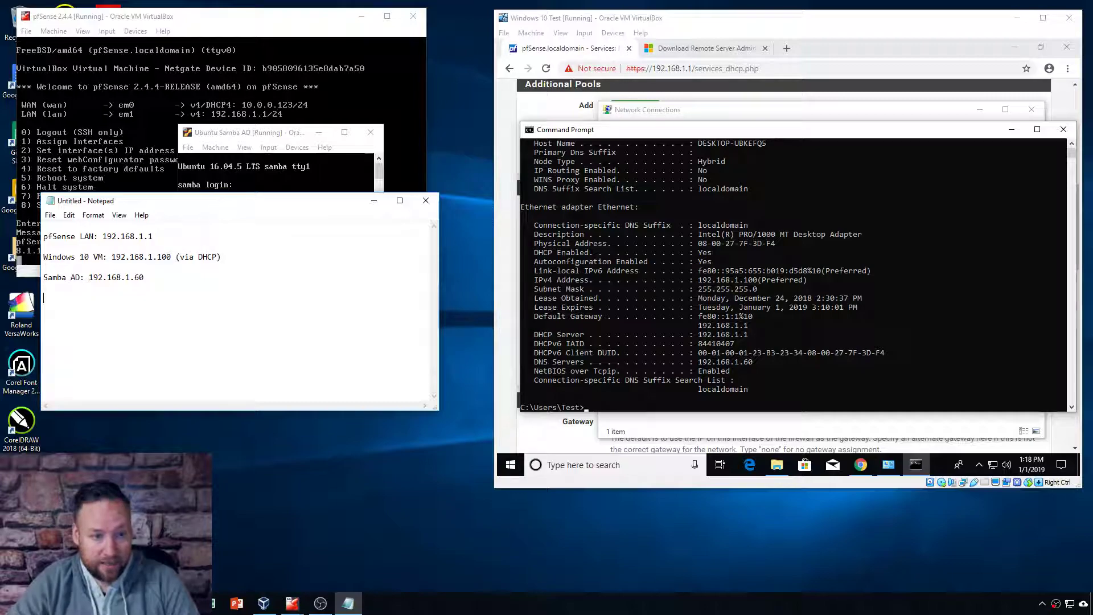
left_click(277, 137)
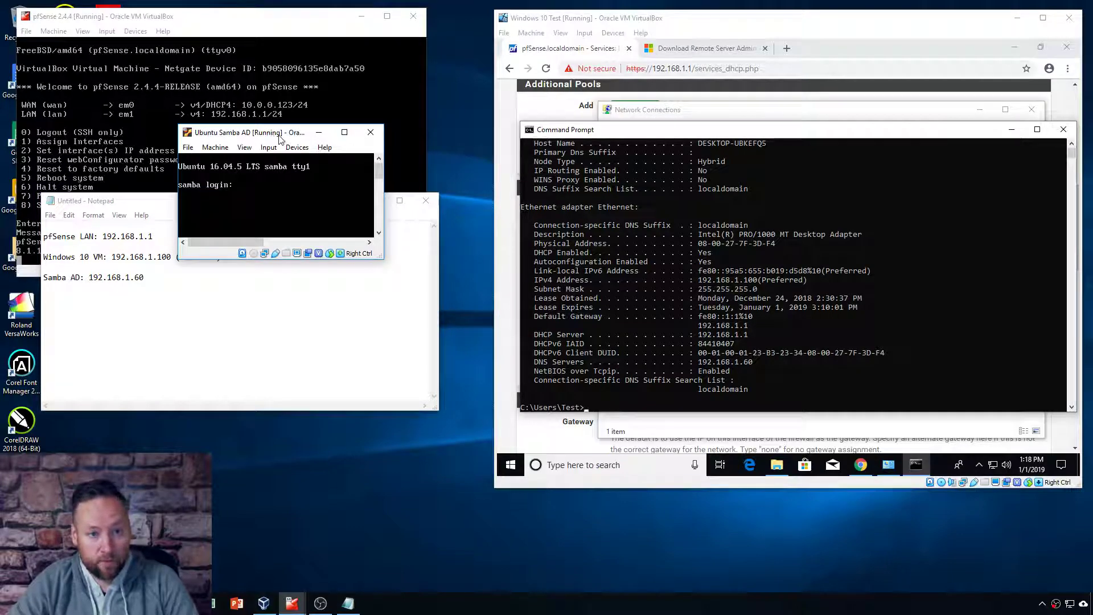
mouse_move(278, 136)
left_mouse_down()
mouse_move(356, 114)
mouse_move(282, 116)
left_mouse_up()
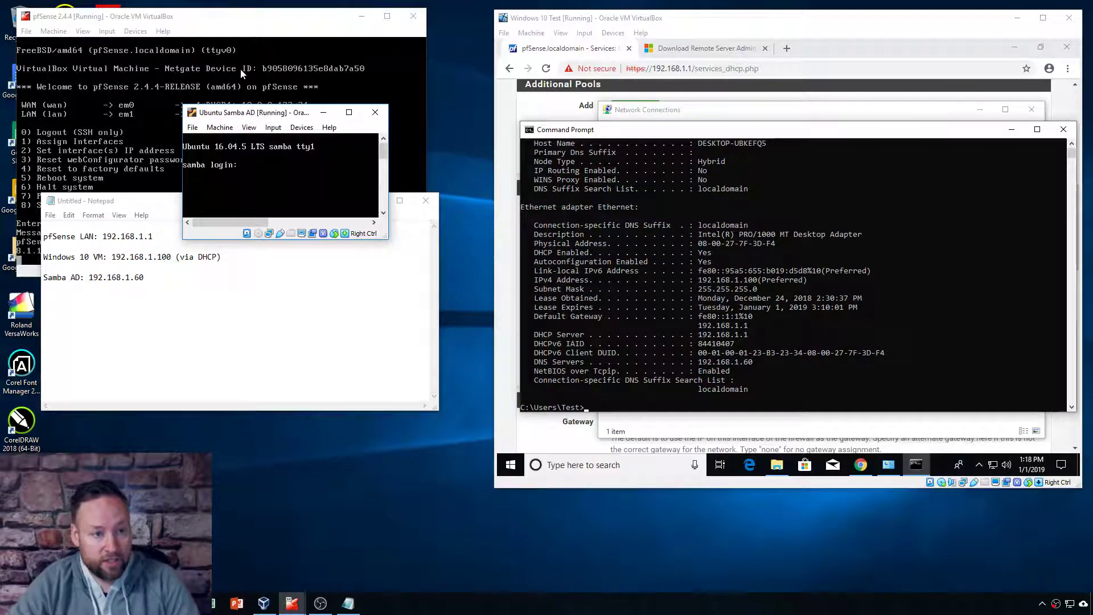
left_click_drag(280, 114, 310, 97)
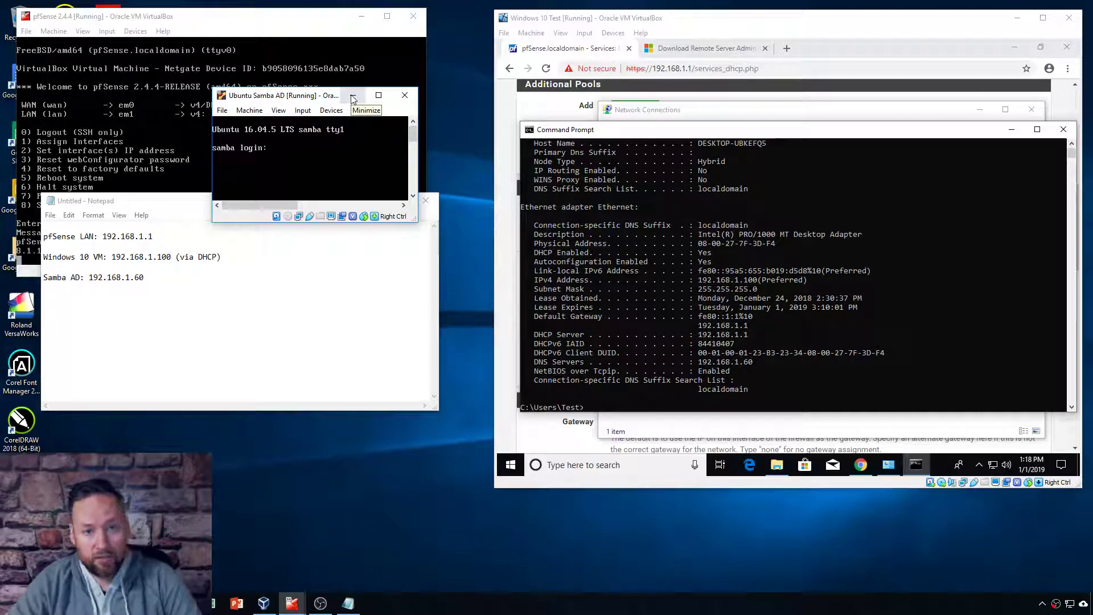
left_click(352, 97)
left_click(251, 20)
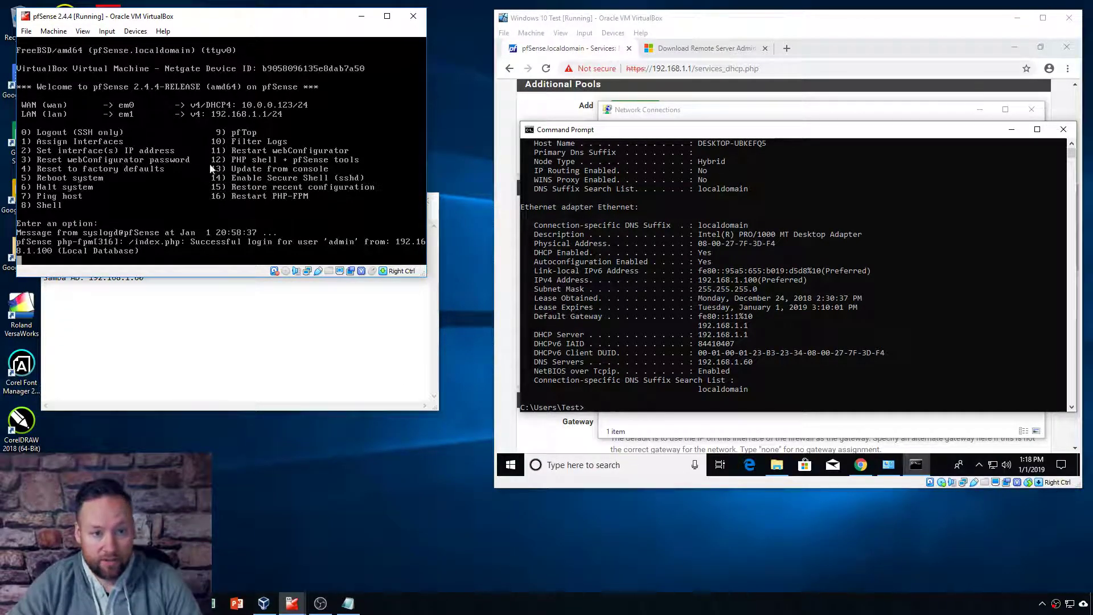
Step: Minimize the pfSense console and reposition the notes, Windows 10 VM and command windows
left_click(361, 16)
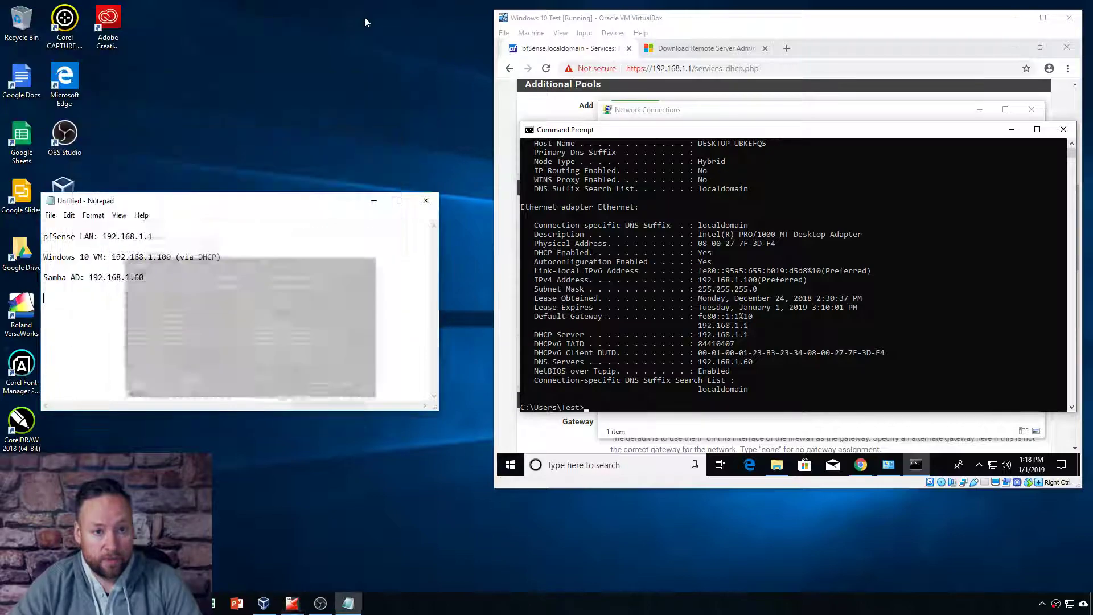
left_click_drag(314, 199, 282, 28)
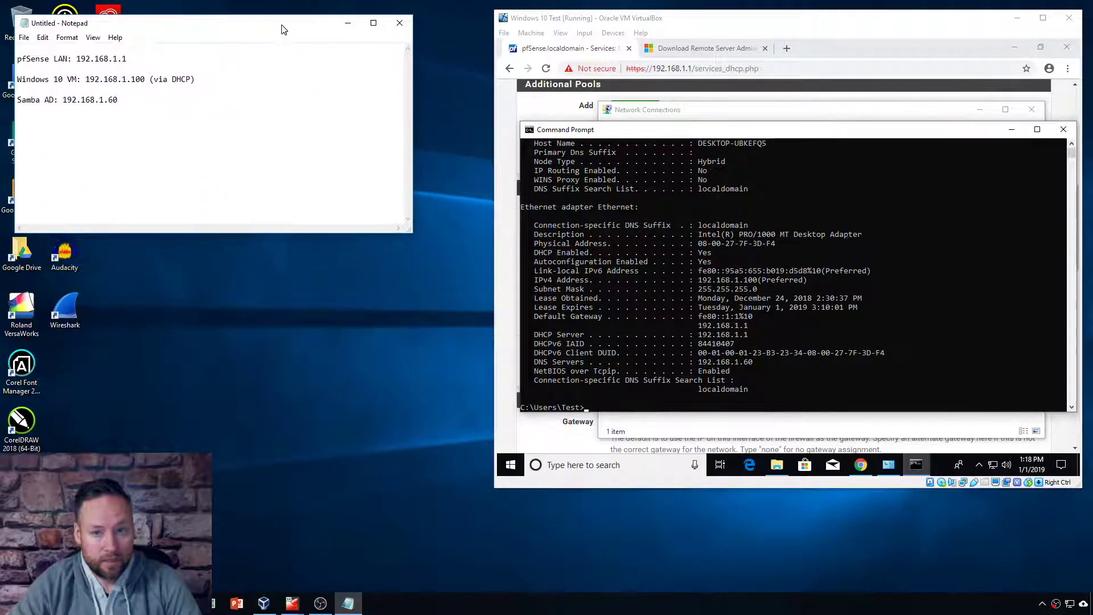
mouse_move(764, 24)
left_mouse_down()
mouse_move(744, 21)
mouse_move(764, 17)
left_mouse_up()
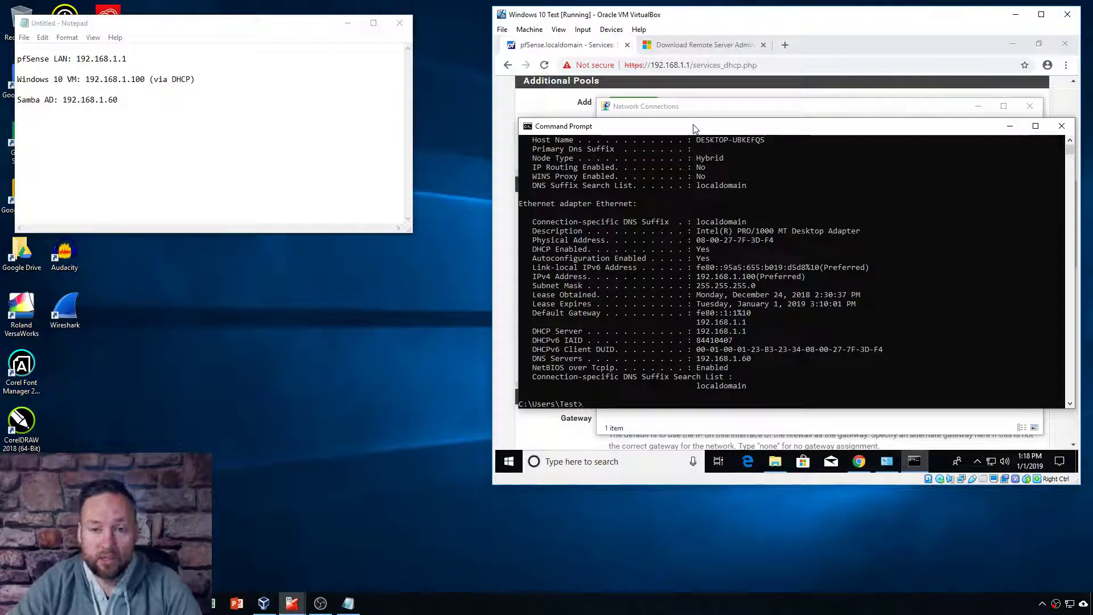
left_click_drag(695, 127, 697, 113)
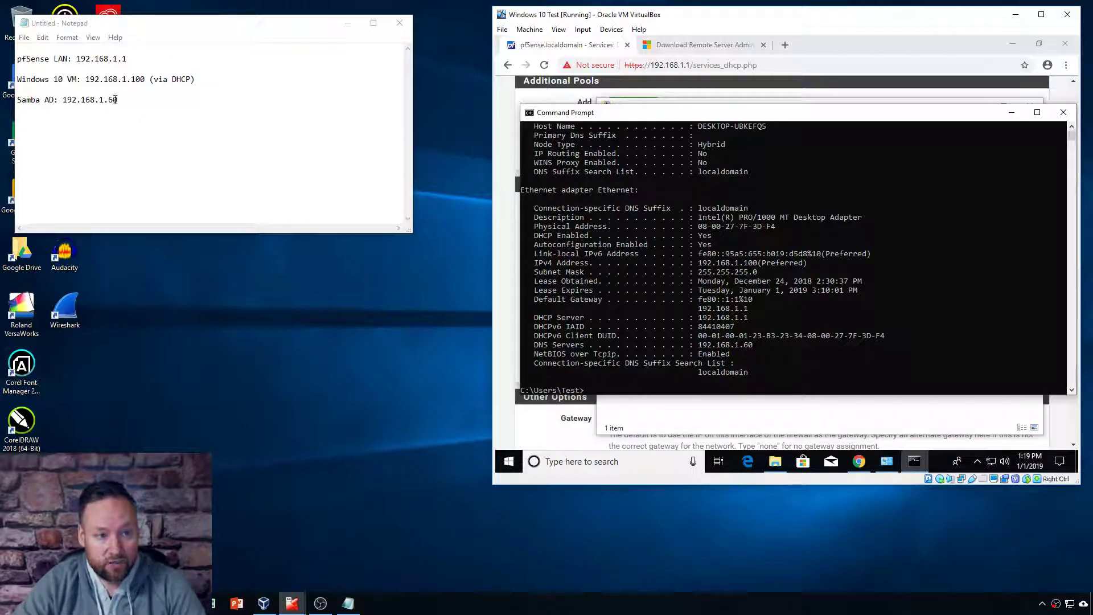
Step: Highlight 192.168.1.60 in the notes and enter 'ping ad.testcompany.com' in Command Prompt
left_click_drag(118, 100, 62, 100)
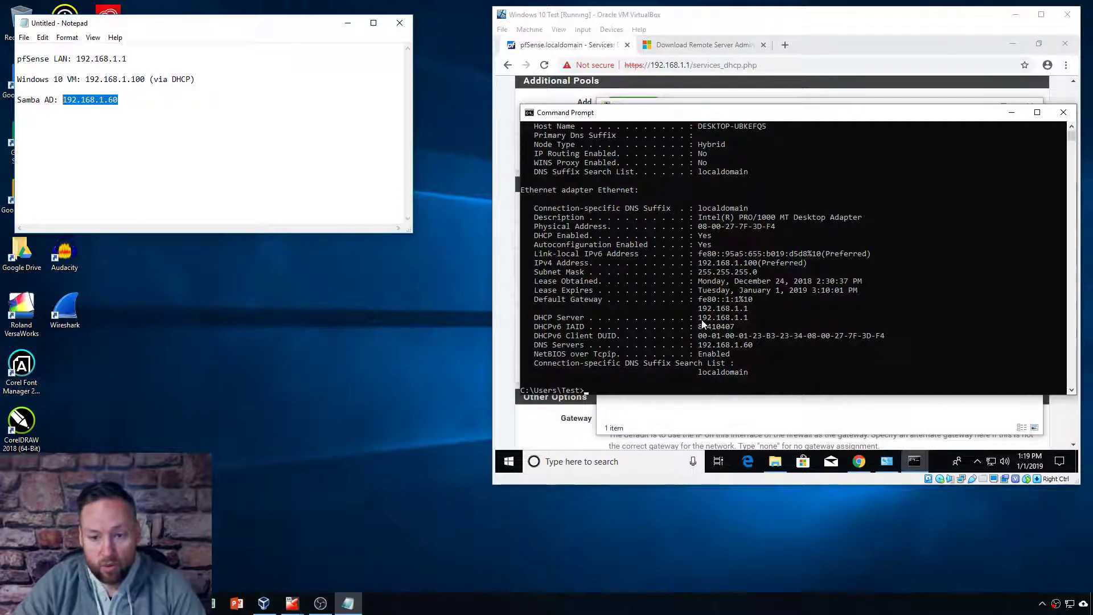
left_click(612, 347)
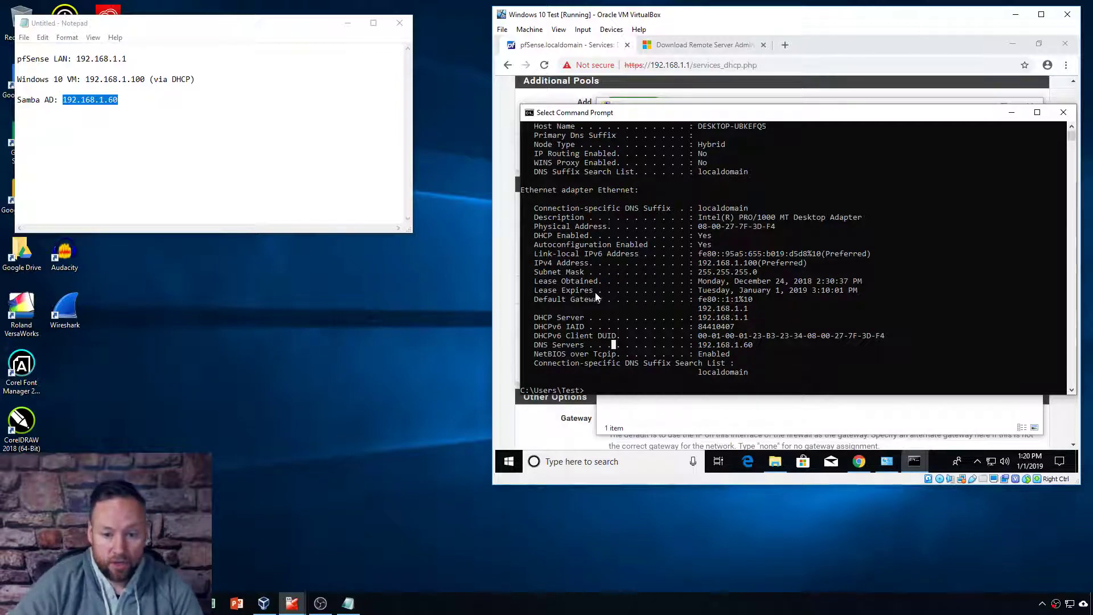
type("ping ad.testcompany.com")
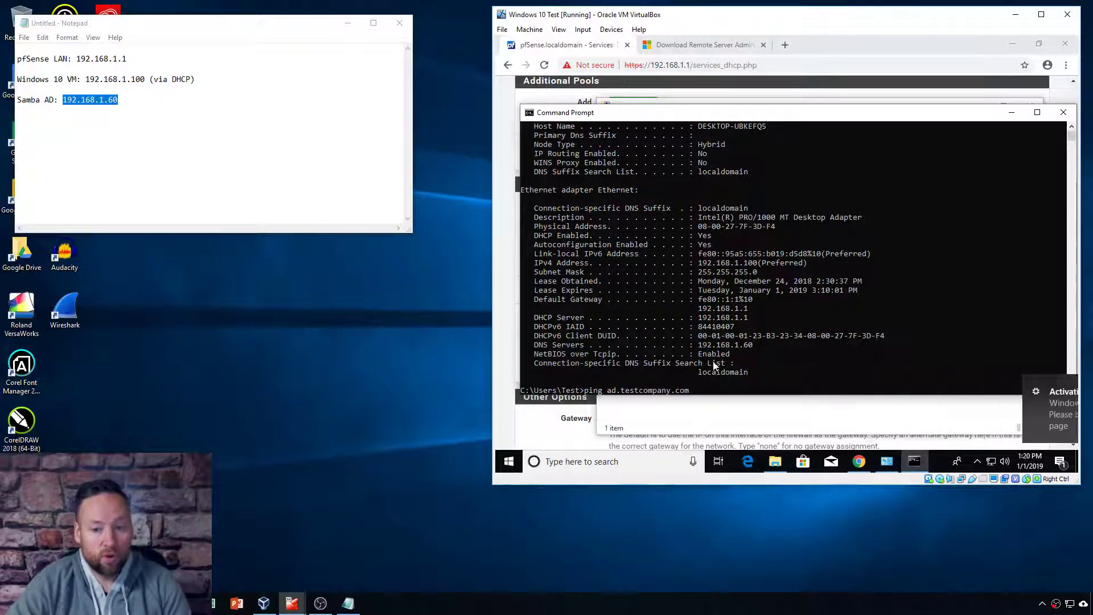
Step: Ping ad.testcompany.com and samba.ad.testcompany.com, both resolving to 192.168.1.60 with 0% loss
left_click(695, 390)
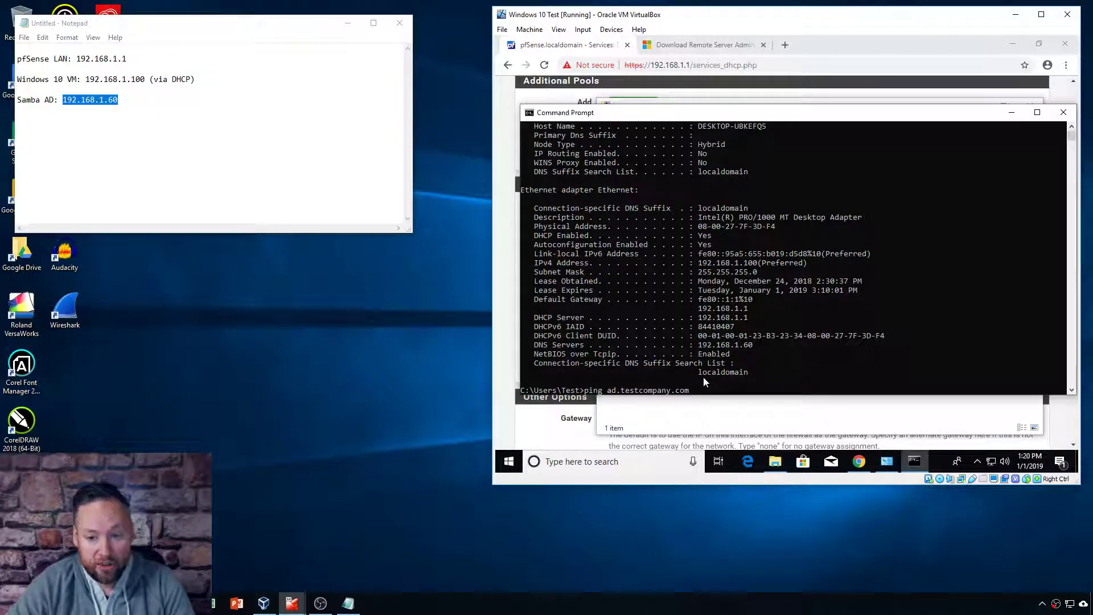
key("Escape")
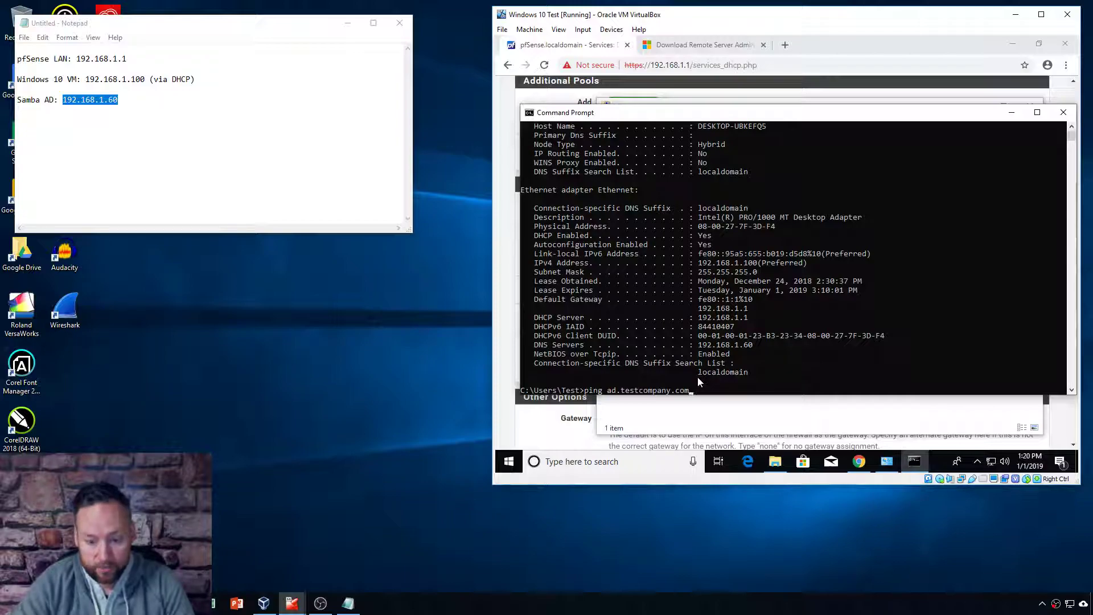
key("Return")
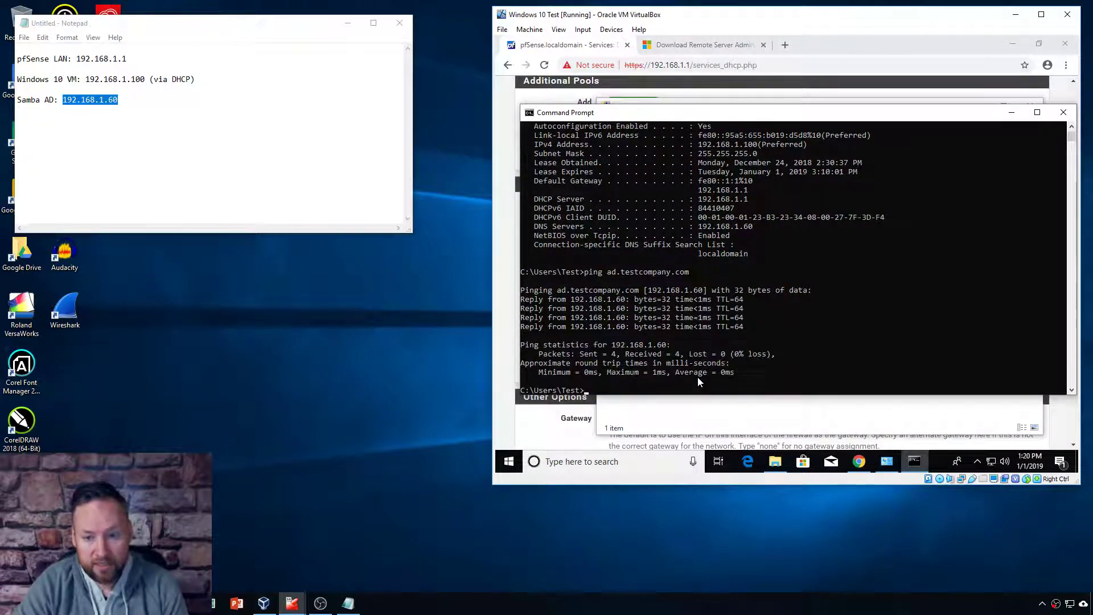
type("ping samba.ad.testcompany.com")
key("Return")
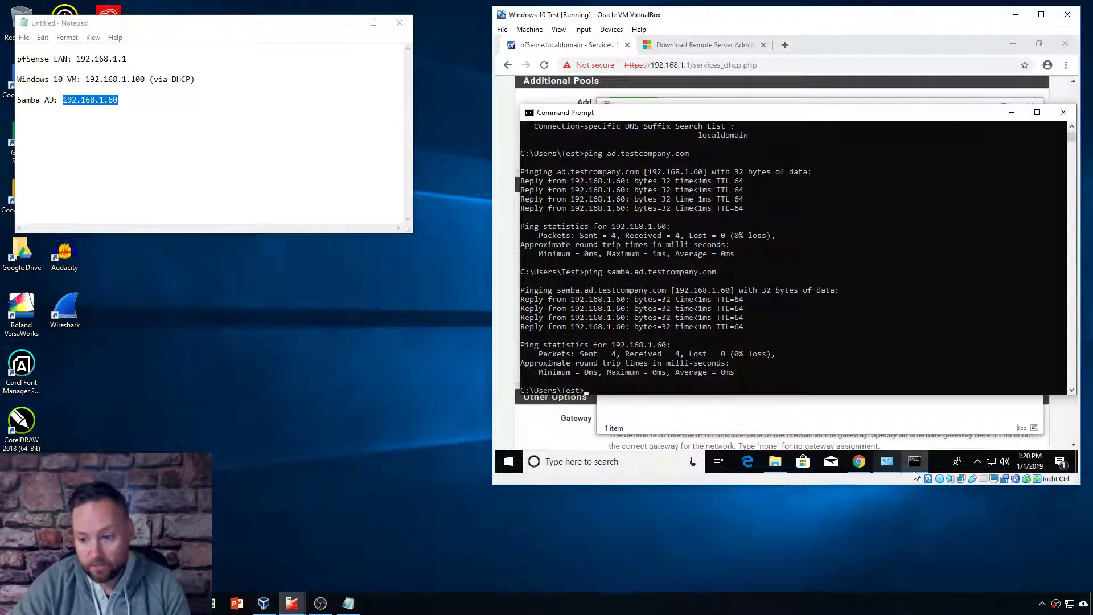
Step: Open the Ethernet adapter's properties from the Network Connections list
right_click(992, 461)
left_click(953, 446)
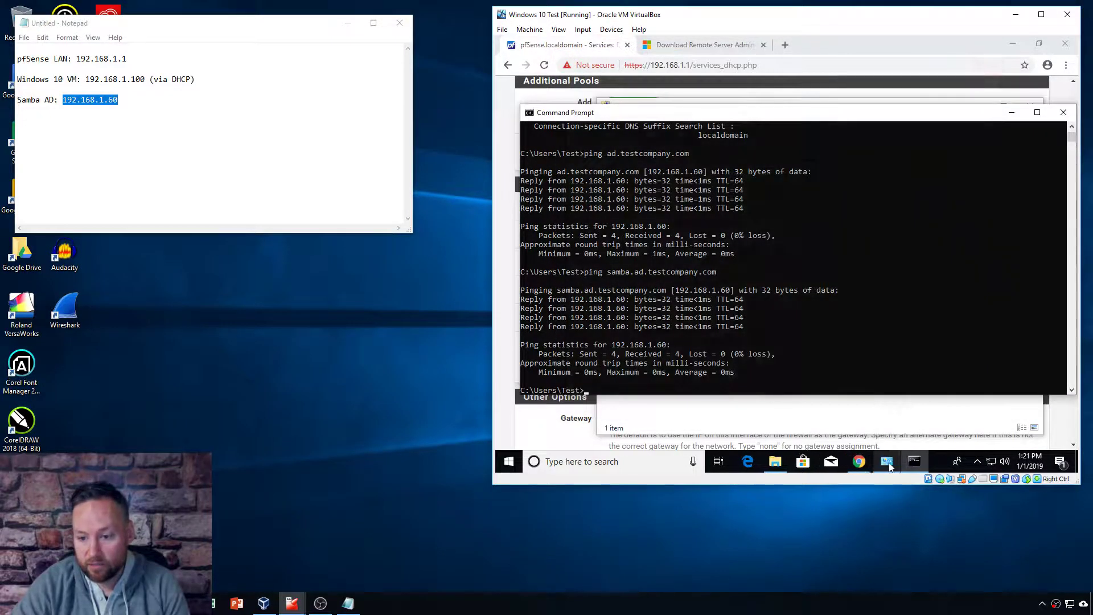
left_click(889, 463)
left_click(627, 168)
right_click(646, 161)
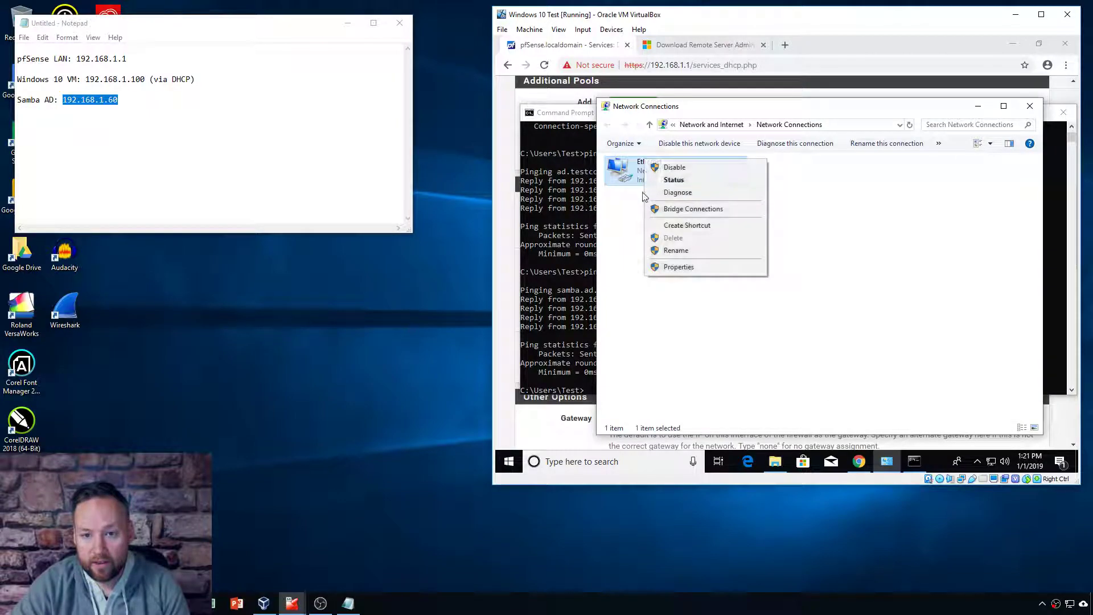
left_click(678, 268)
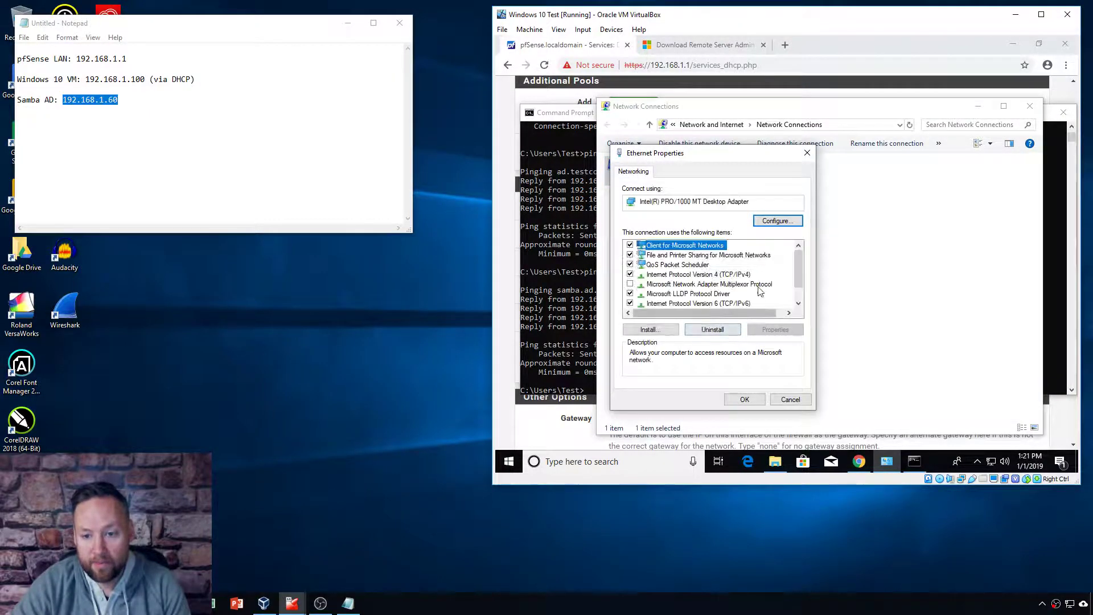
Step: Set the IPv4 preferred DNS server to 192.168.1.1, save, and return to Command Prompt
left_click(725, 275)
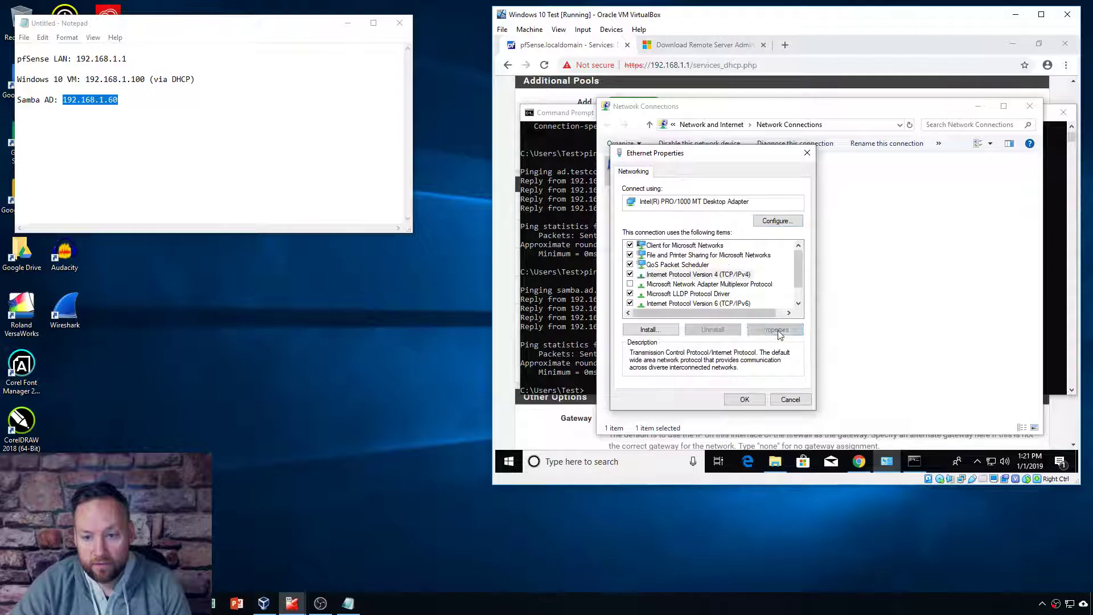
left_click(776, 330)
left_click(651, 353)
type("192 . 168 . 1 . 1")
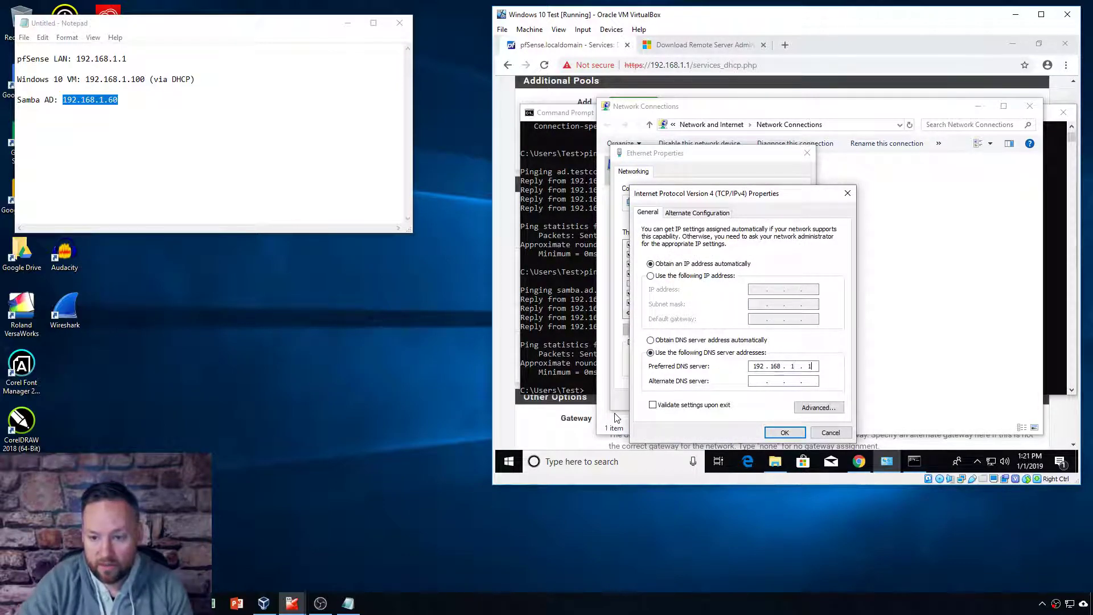
left_click(784, 433)
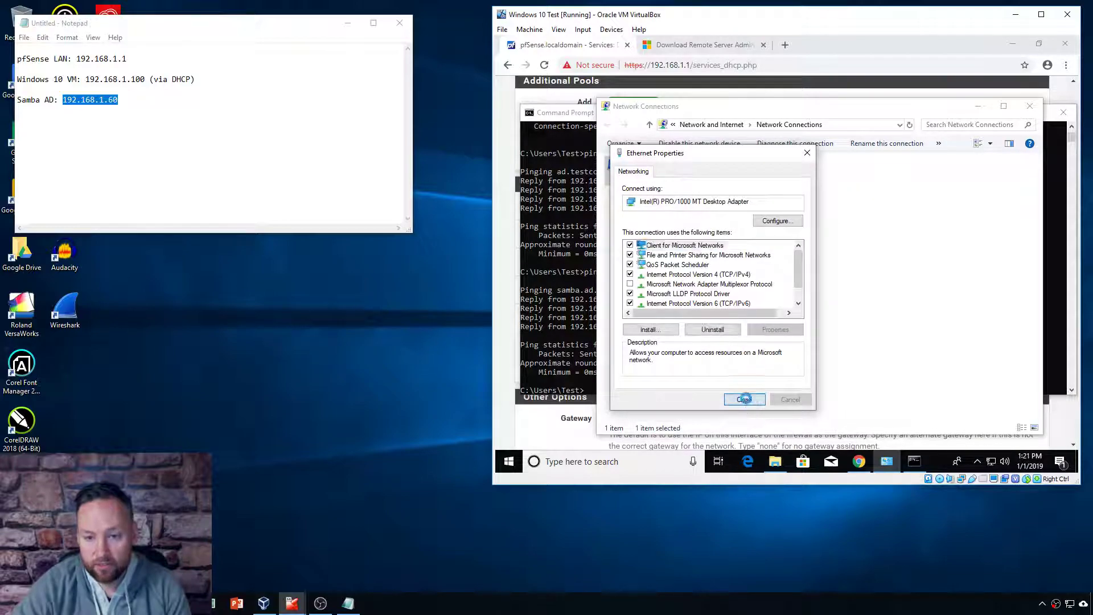
left_click(745, 398)
left_click(977, 107)
left_click(618, 379)
Step: Run ipconfig /all and ping ad.testcompany.com, which now resolves to 72.52.4.119
type("ipconfig /all")
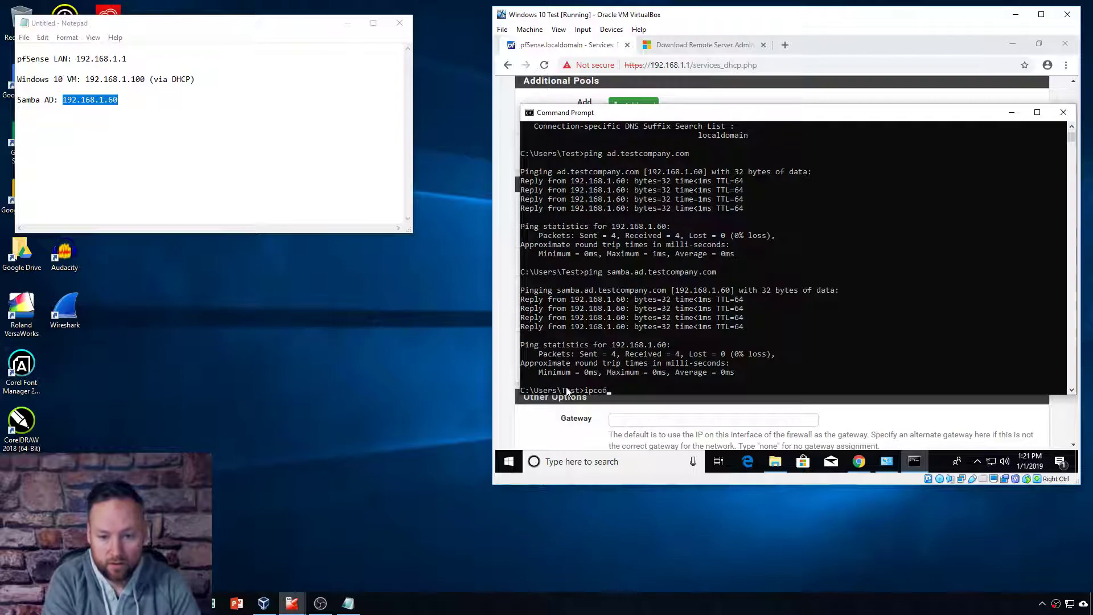
key("Return")
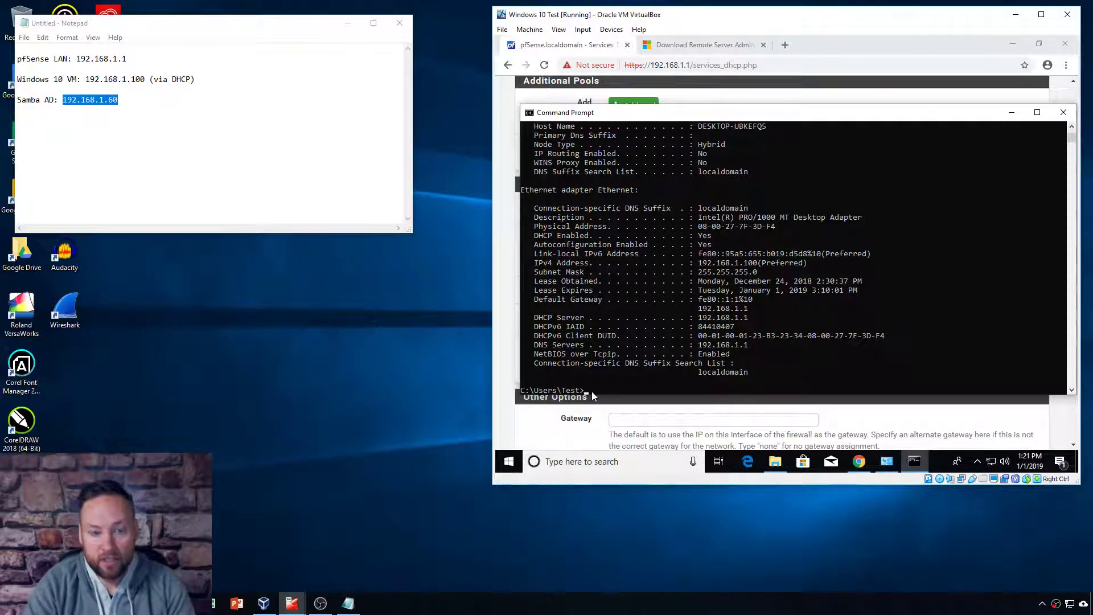
type("ping ad.testcompany.com")
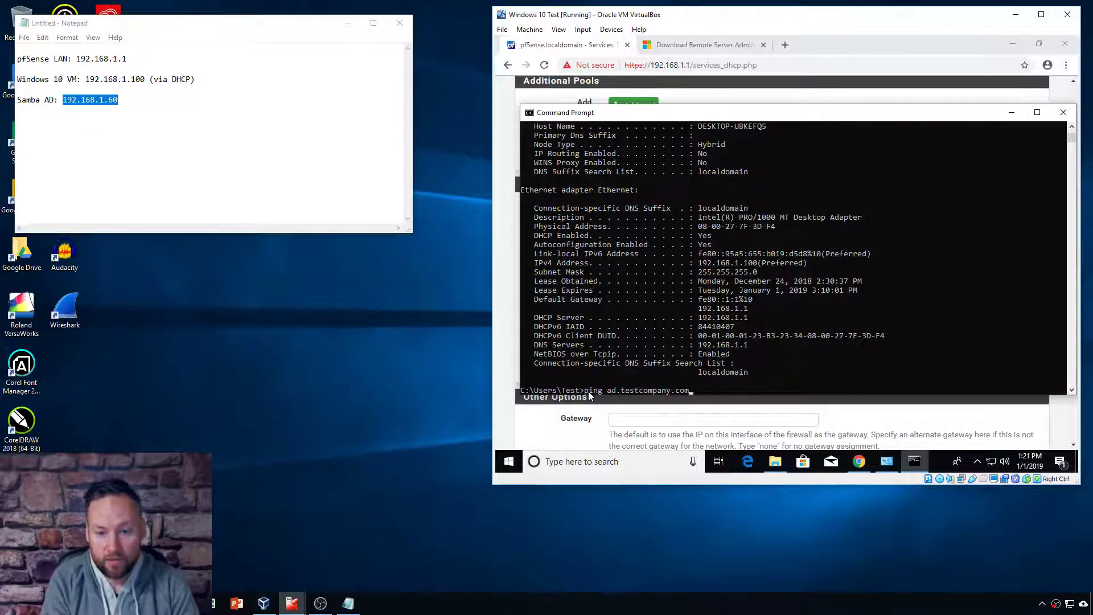
key("Return")
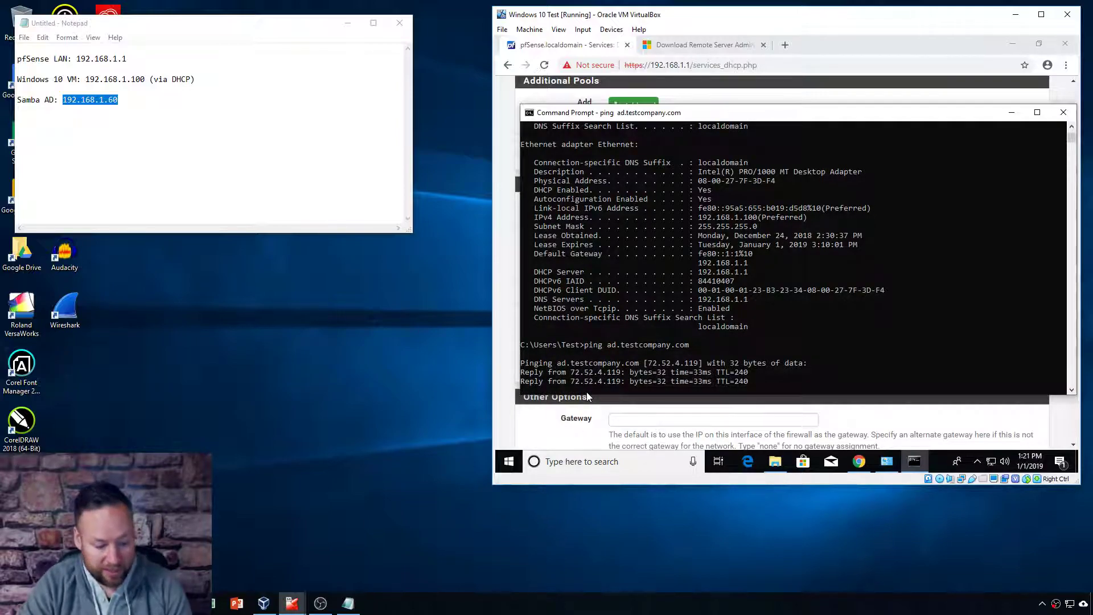
key("ctrl+c")
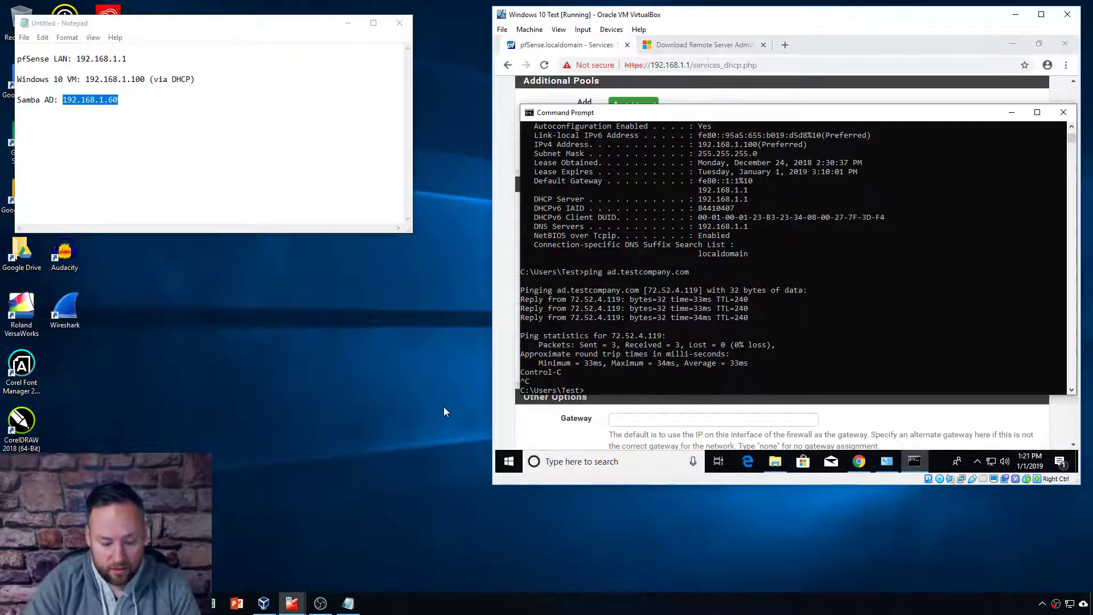
Step: Ping samba.ad.testcompany.com, which resolves to 91.195.240.240, then move the console up-left
key("Up")
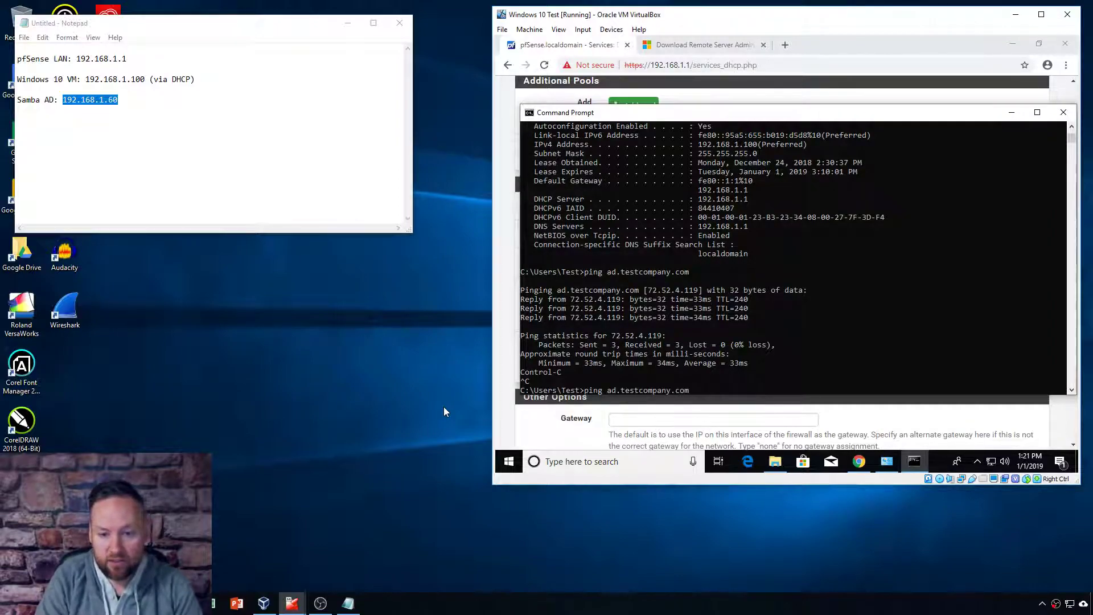
key("Left")
key("Left")
key("Left")
type("sabma")
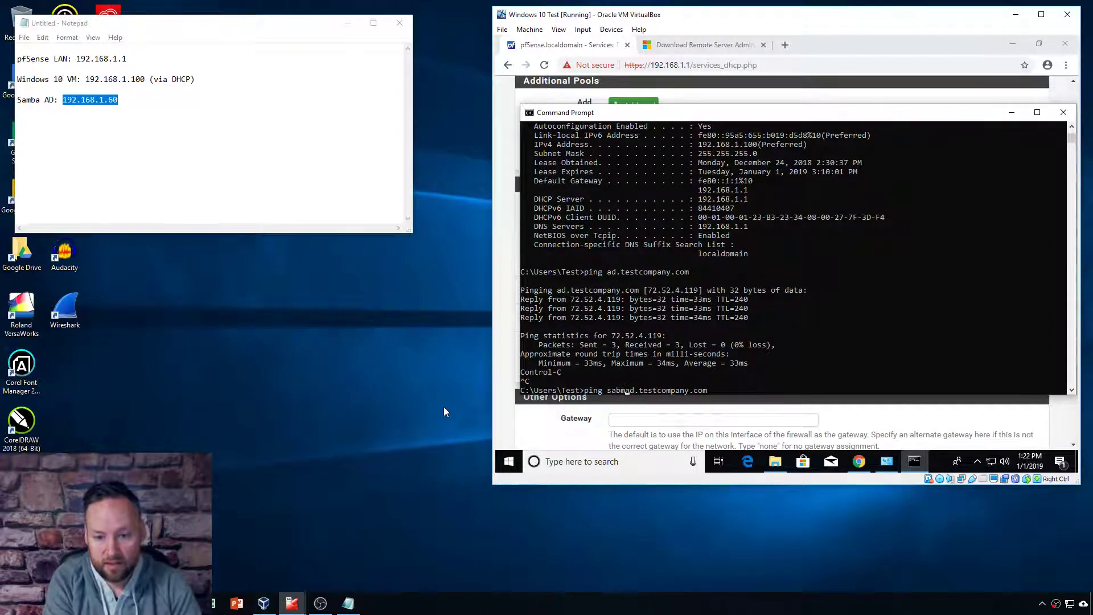
key("BackSpace")
key("BackSpace")
key("BackSpace")
key("BackSpace")
type("amba.")
key("Return")
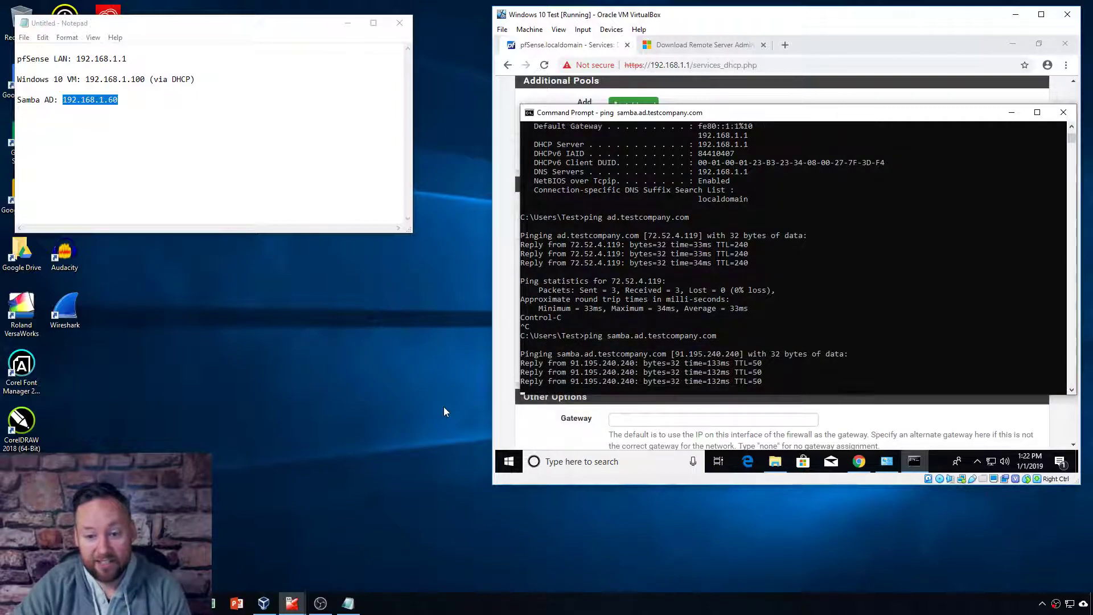
key("Return")
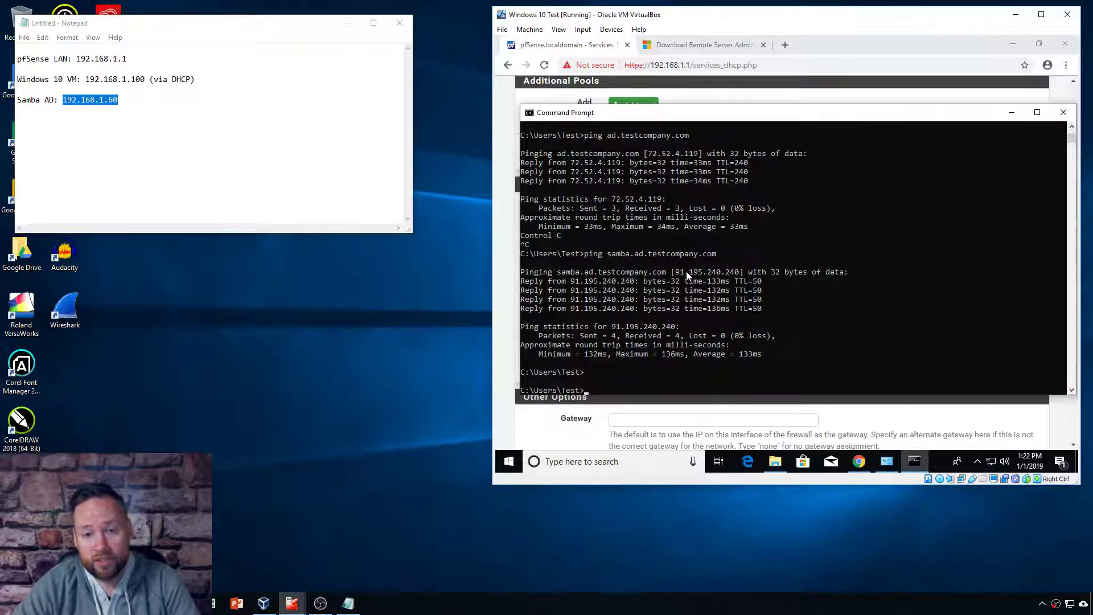
left_click(599, 391)
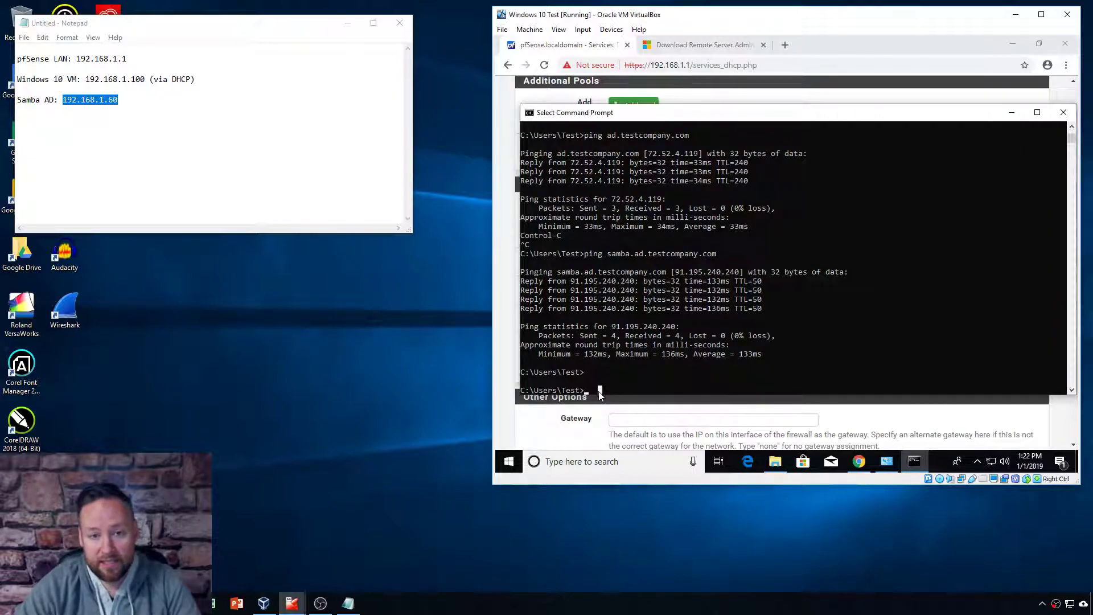
left_click_drag(707, 121, 691, 114)
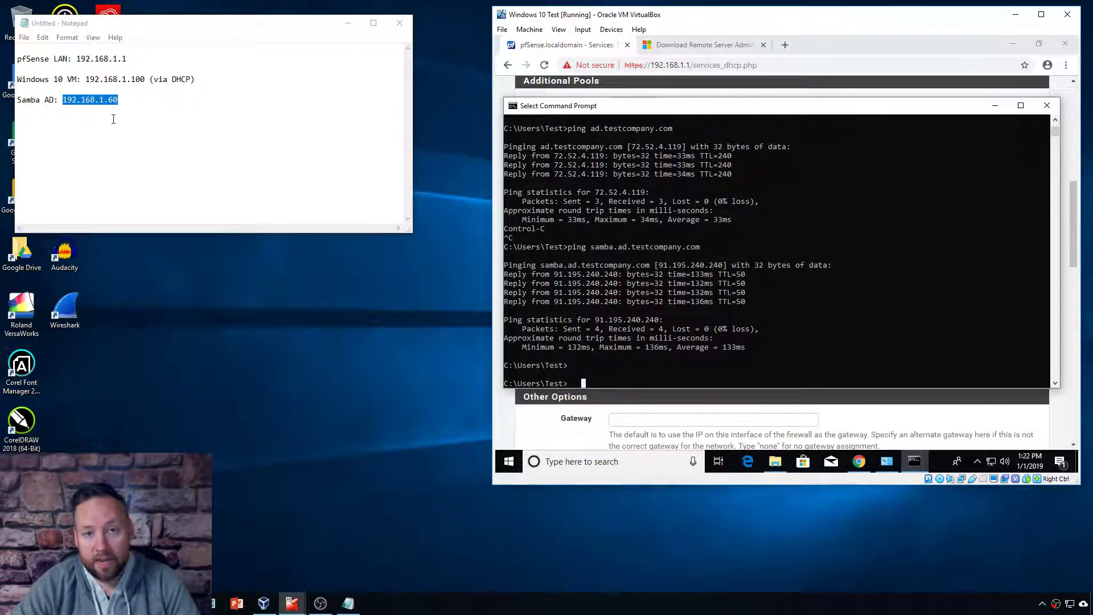
Step: Review the pfSense DHCP Server LAN page showing DNS server 192.168.1.60, then return to the console
left_click(589, 53)
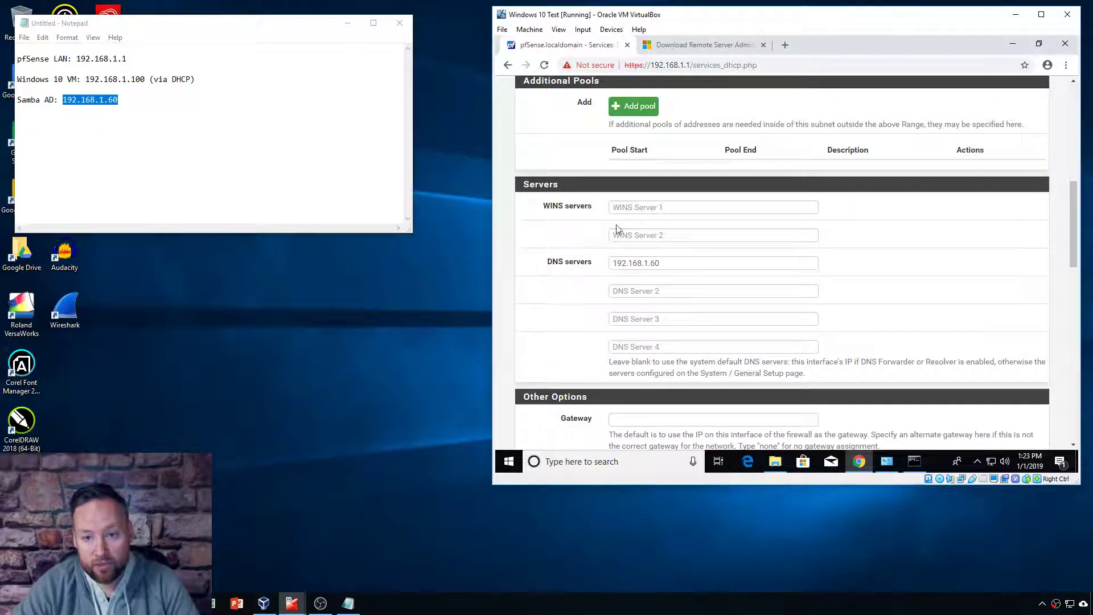
scroll(621, 228, "up", 15)
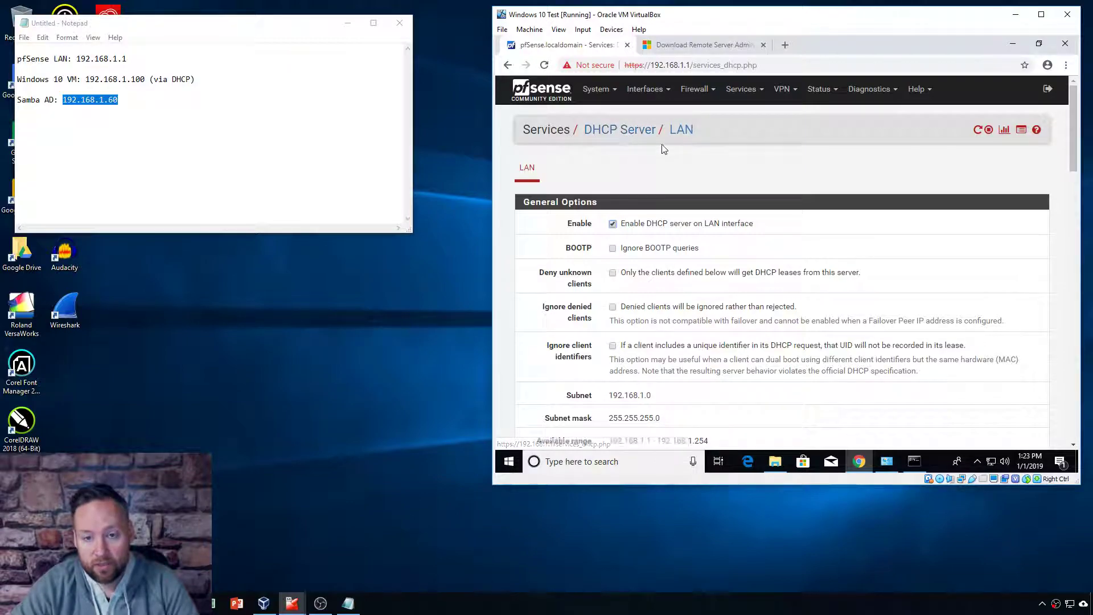
scroll(643, 217, "down", 3)
scroll(641, 217, "down", 6)
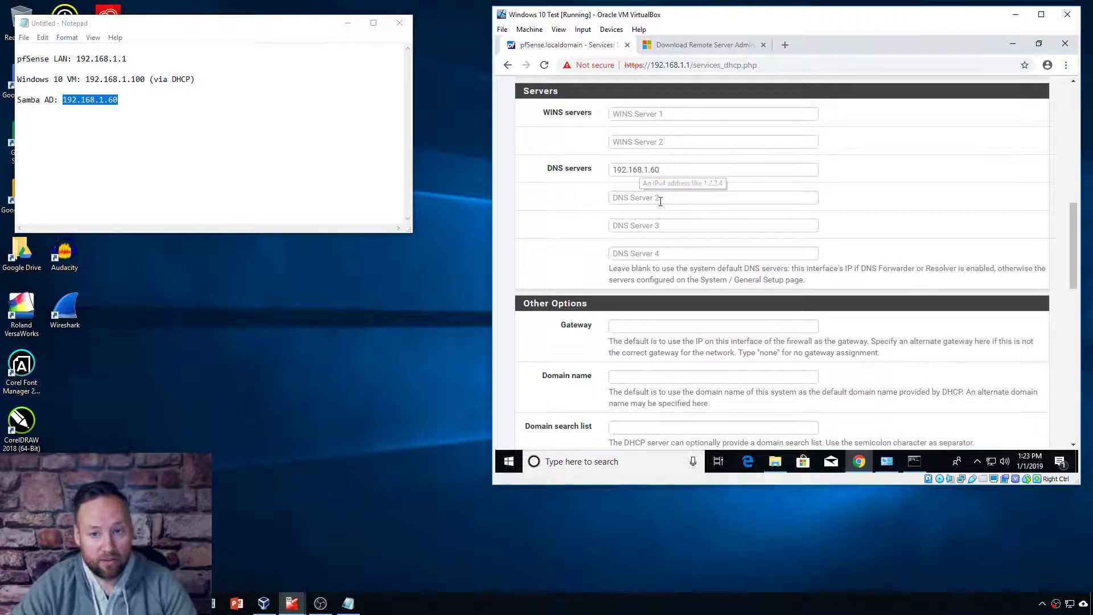
scroll(650, 239, "up", 15)
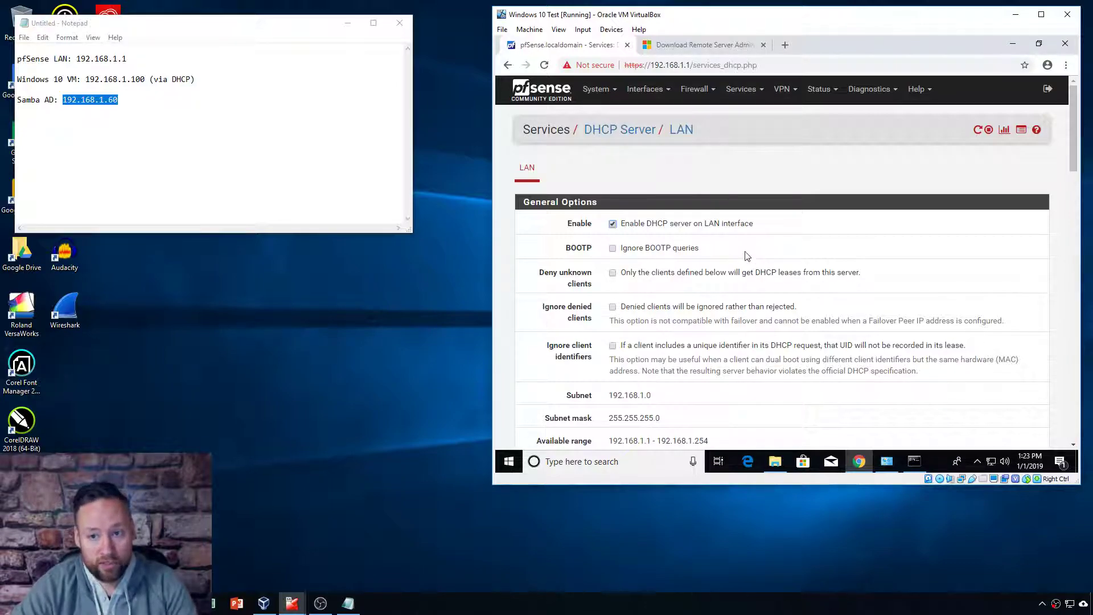
scroll(661, 227, "down", 10)
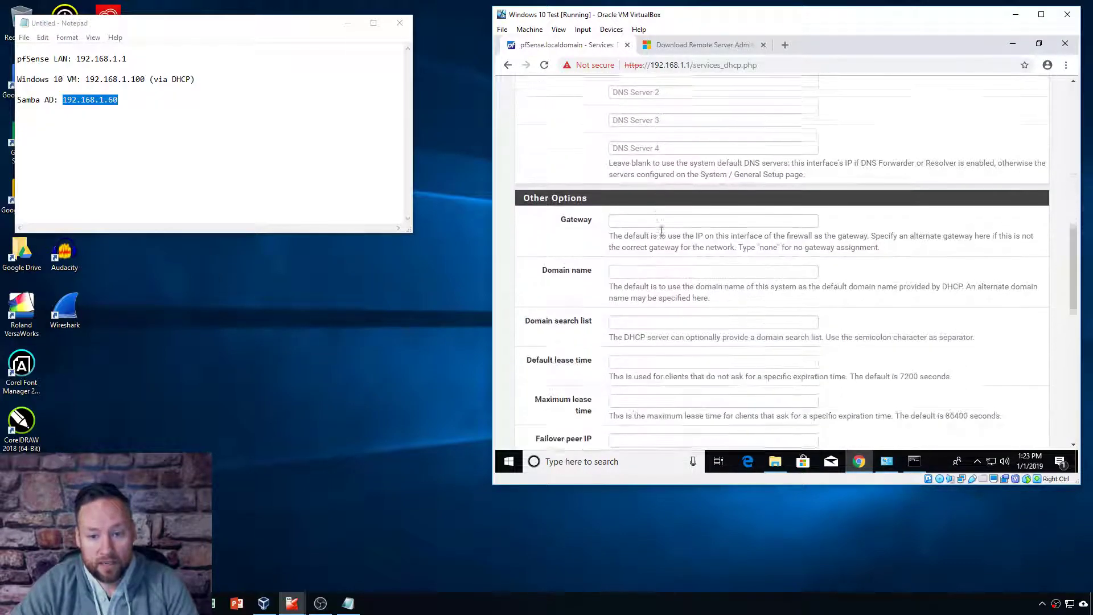
scroll(661, 230, "up", 1)
scroll(657, 285, "up", 4)
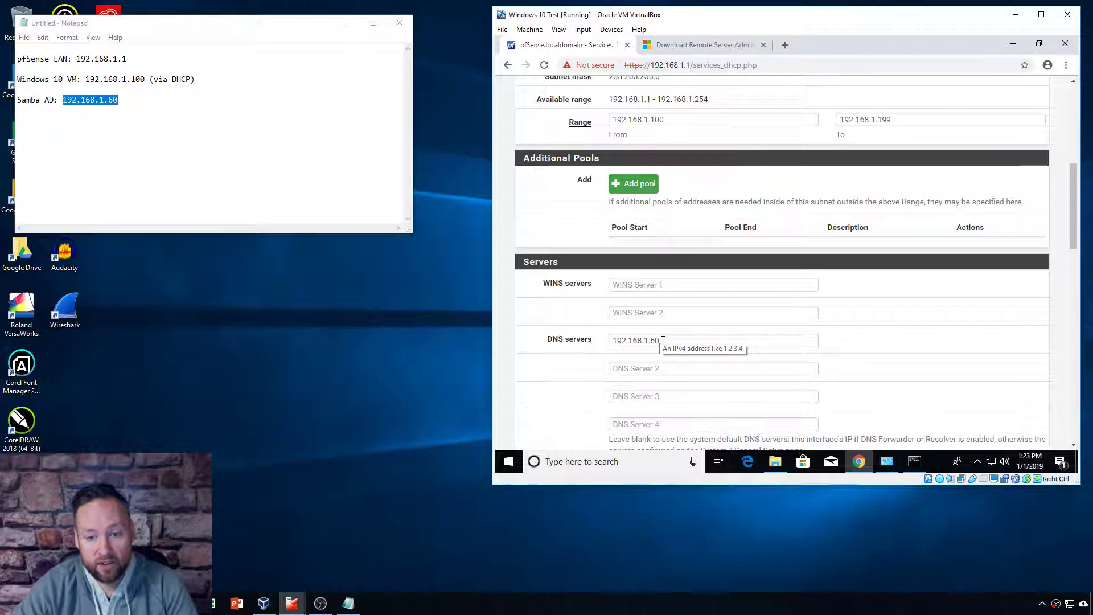
left_click(915, 461)
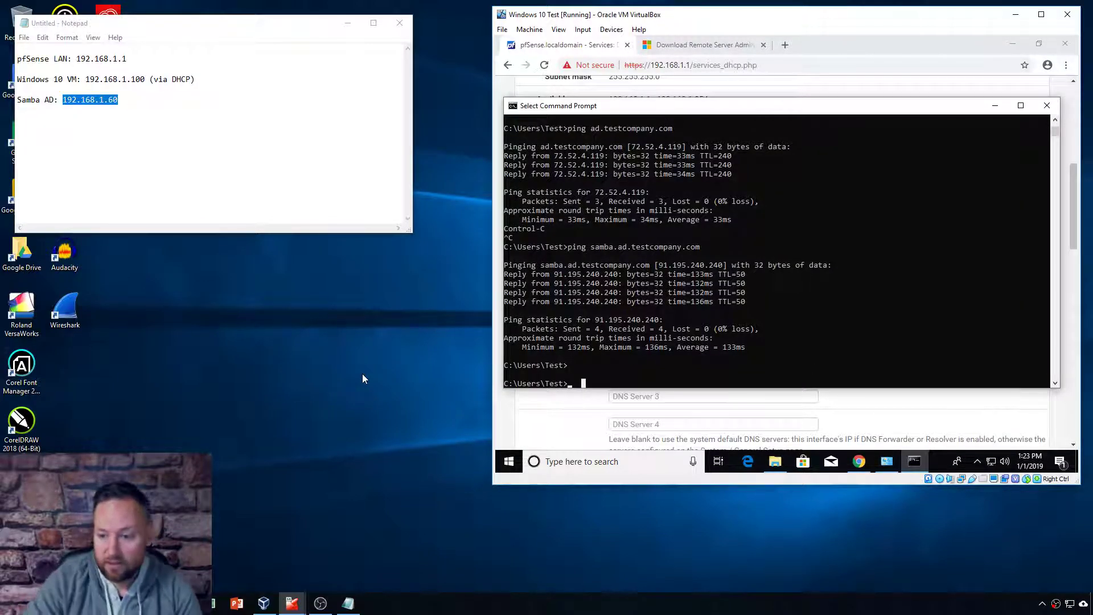
Step: Confirm the Ethernet adapter's IPv4 settings are automatic and close the network dialogs
left_click(887, 461)
right_click(655, 172)
left_click(688, 277)
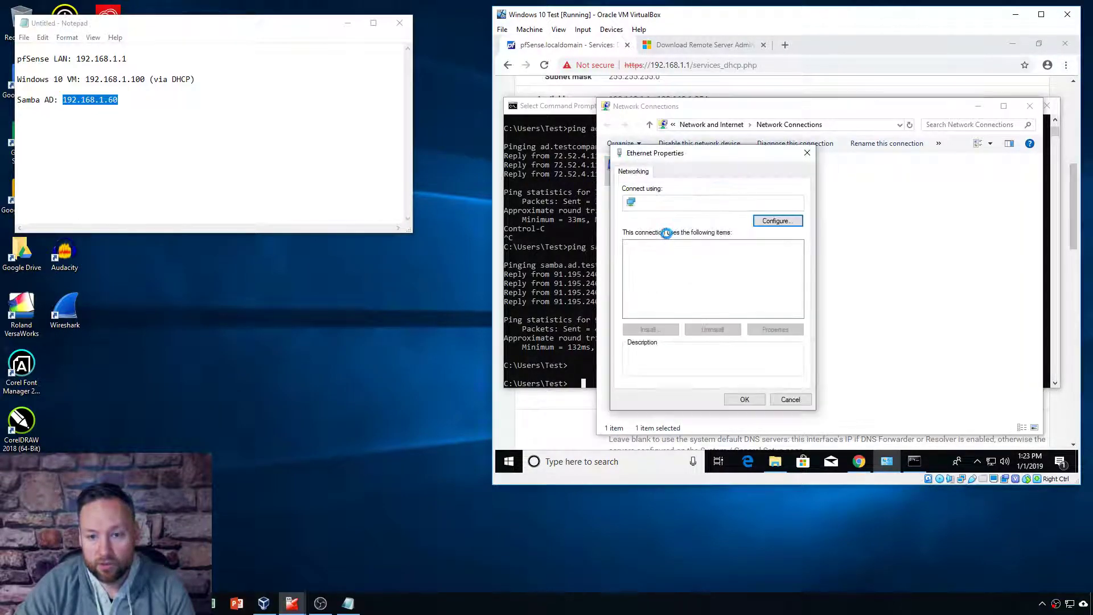
left_click(775, 330)
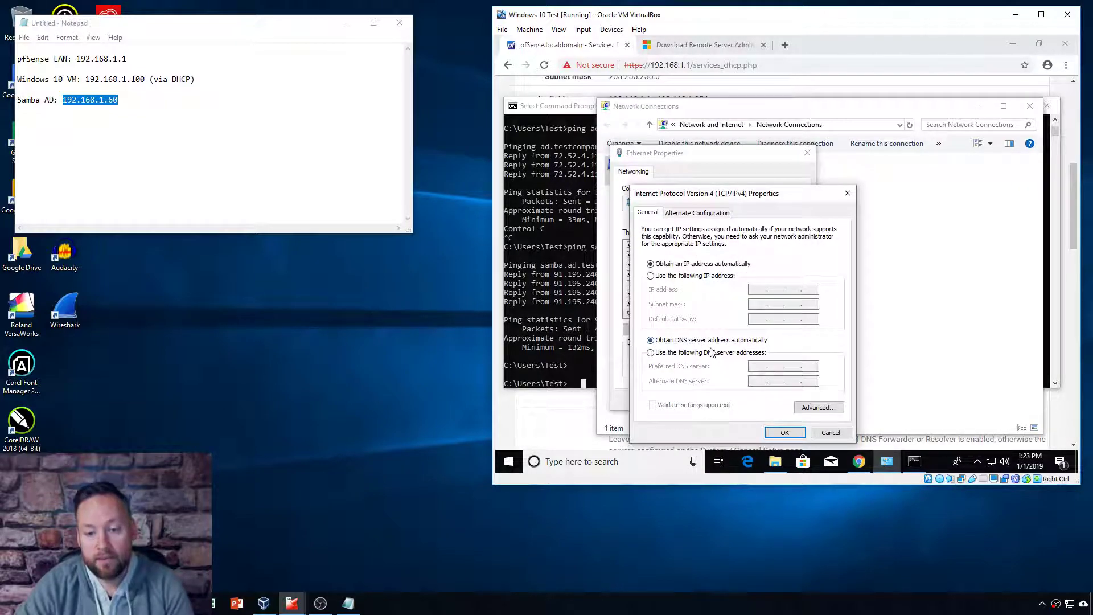
left_click(784, 432)
left_click(744, 400)
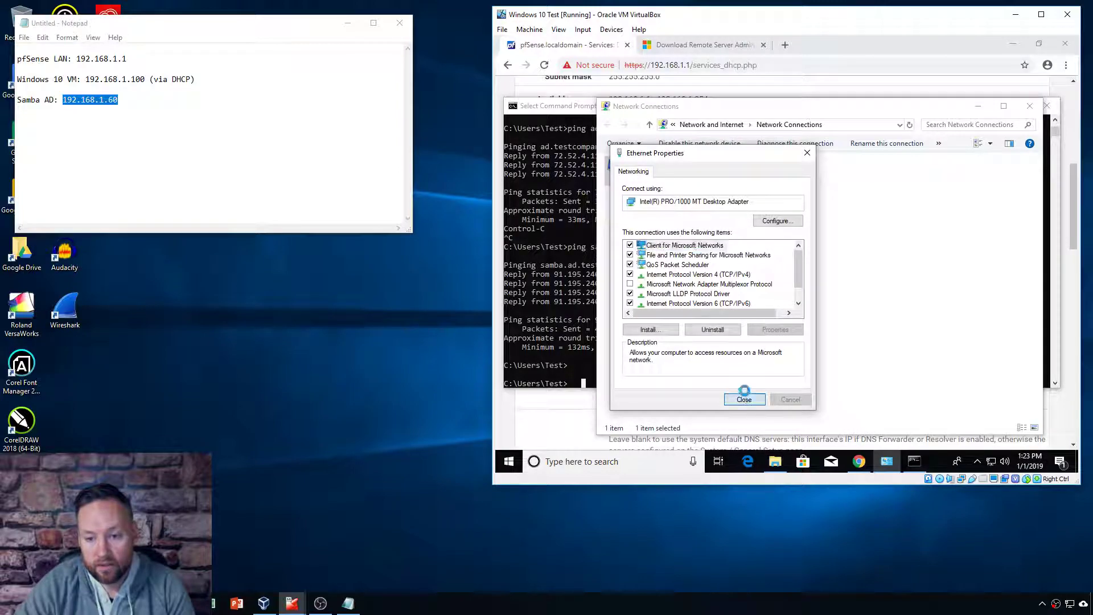
left_click(1030, 106)
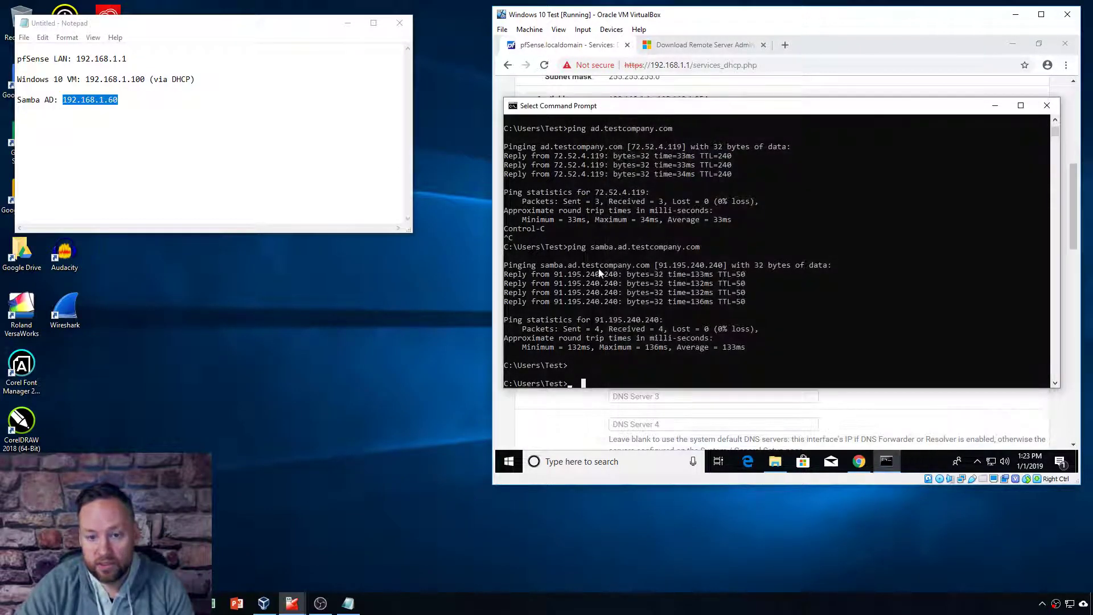
Step: Run ipconfig /all, showing DNS server 192.168.1.60 and DHCP from 192.168.1.1
type("ipconf")
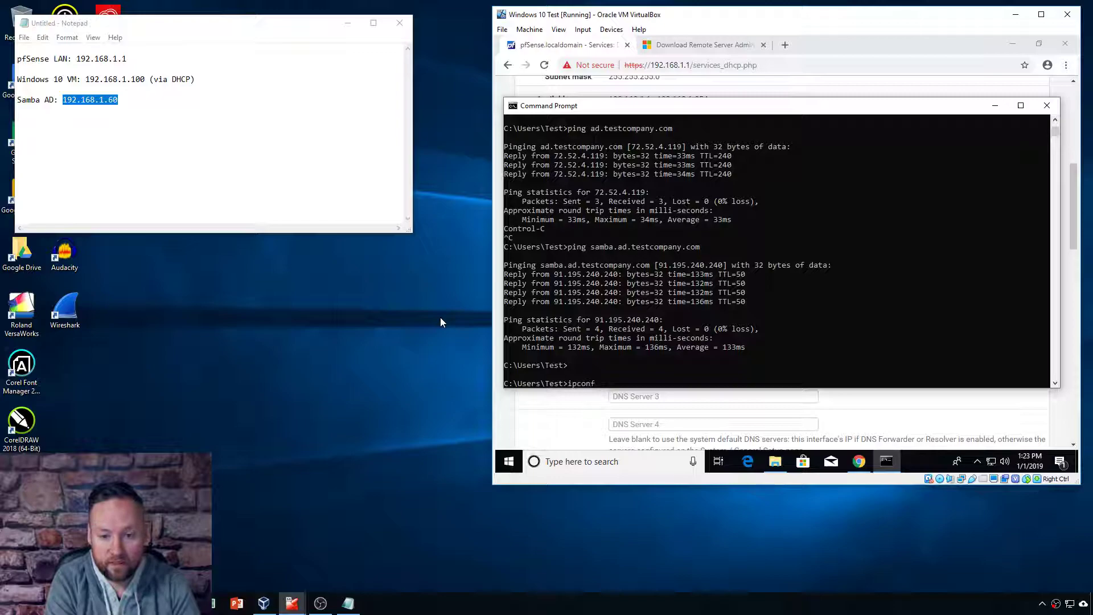
type("ig aall")
key("Return")
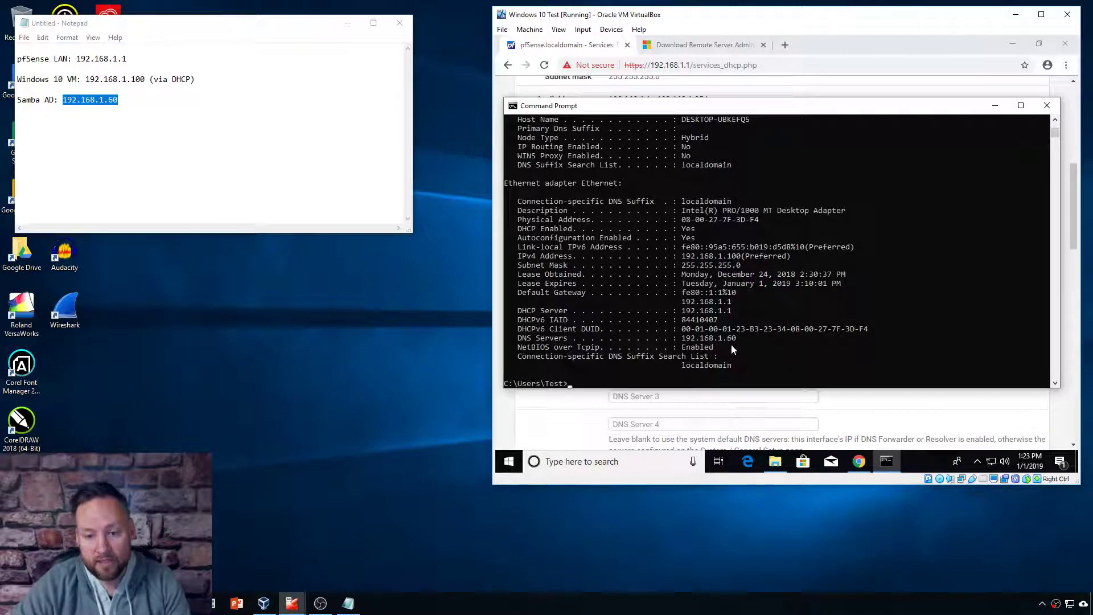
left_click_drag(722, 114, 728, 120)
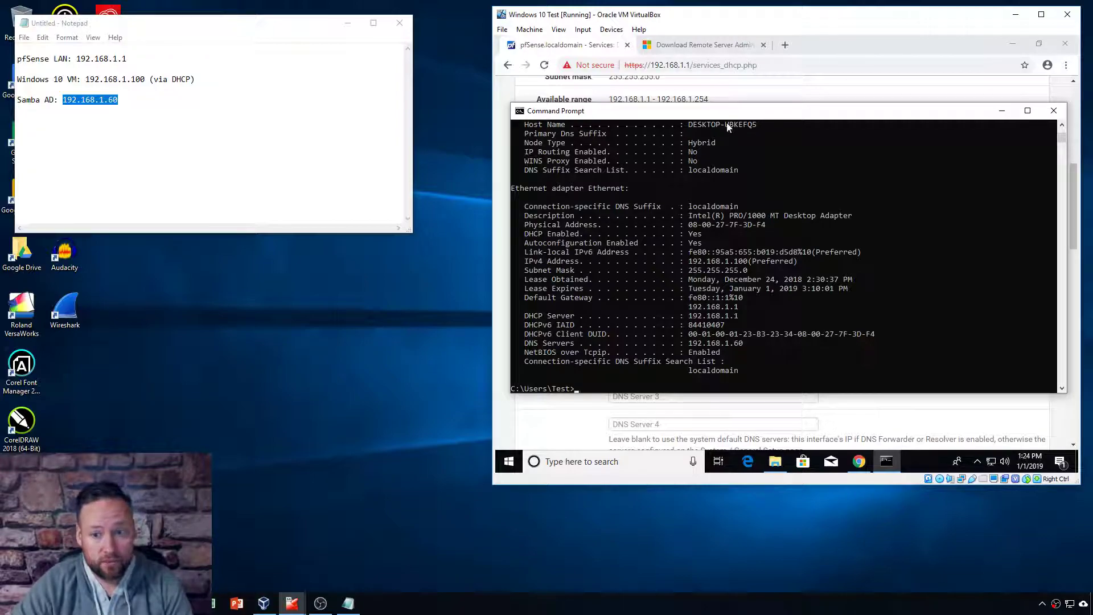
left_click_drag(733, 113, 733, 111)
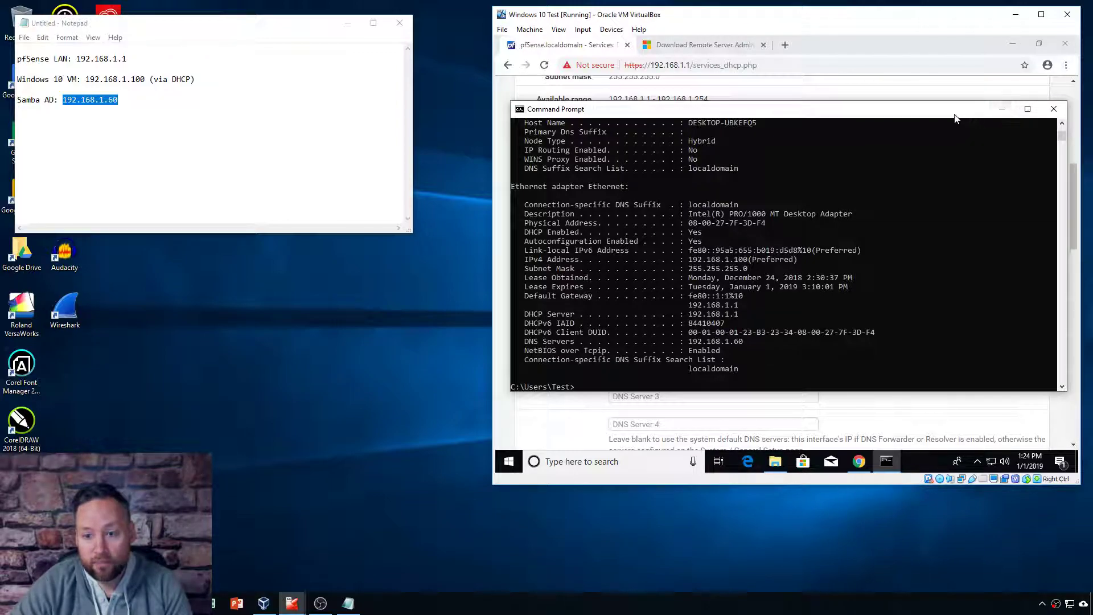
Step: Hide the console, review the DHCP page, and open pfSense's DNS Forwarder settings
left_click(1002, 109)
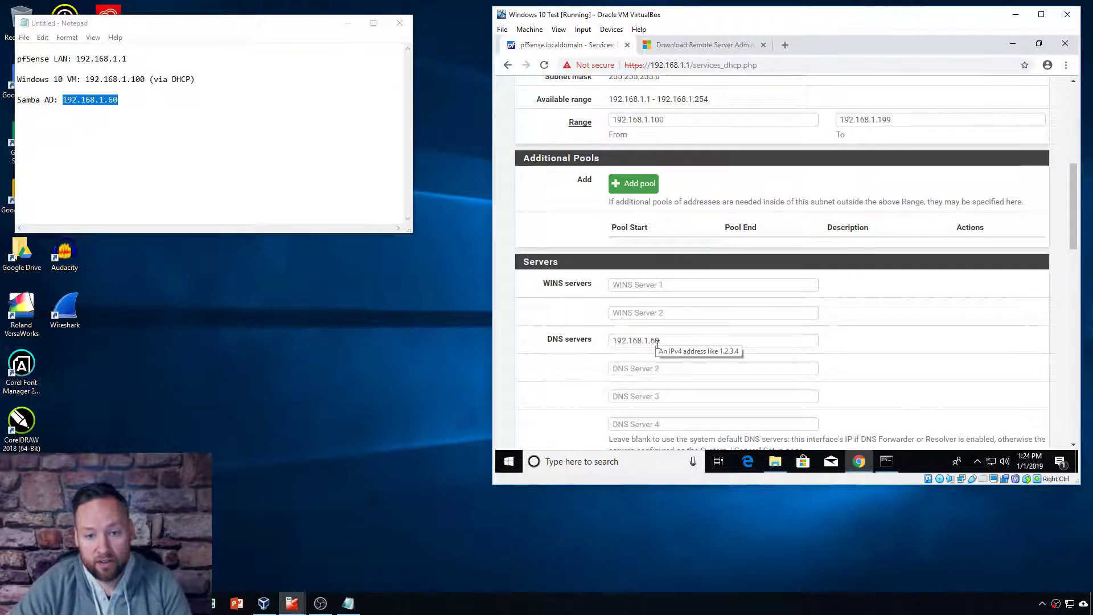
scroll(657, 340, "up", 4)
scroll(659, 344, "down", 8)
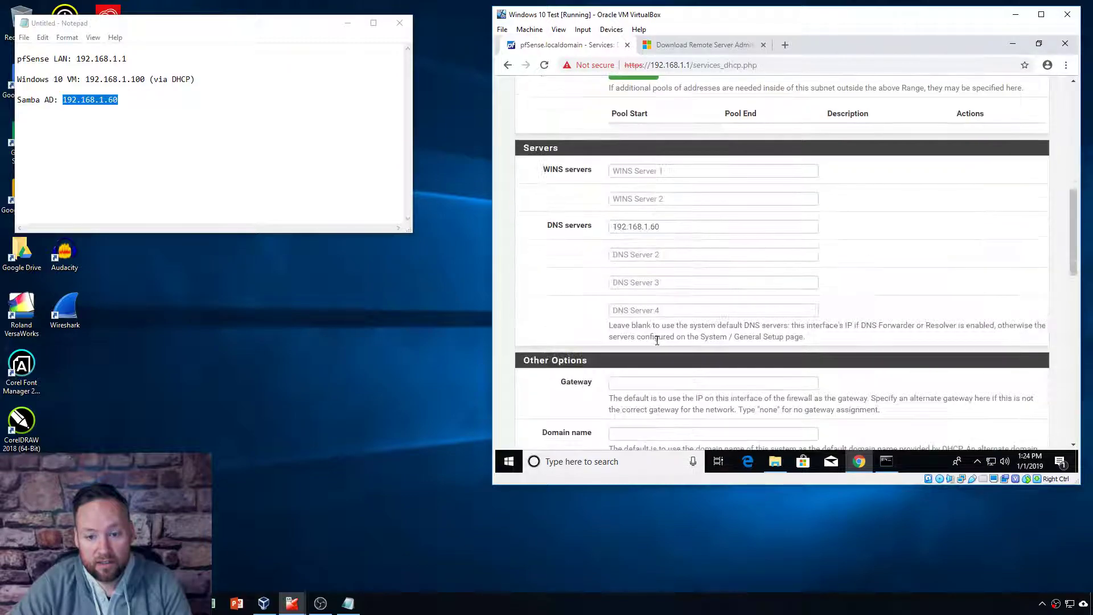
scroll(658, 342, "down", 2)
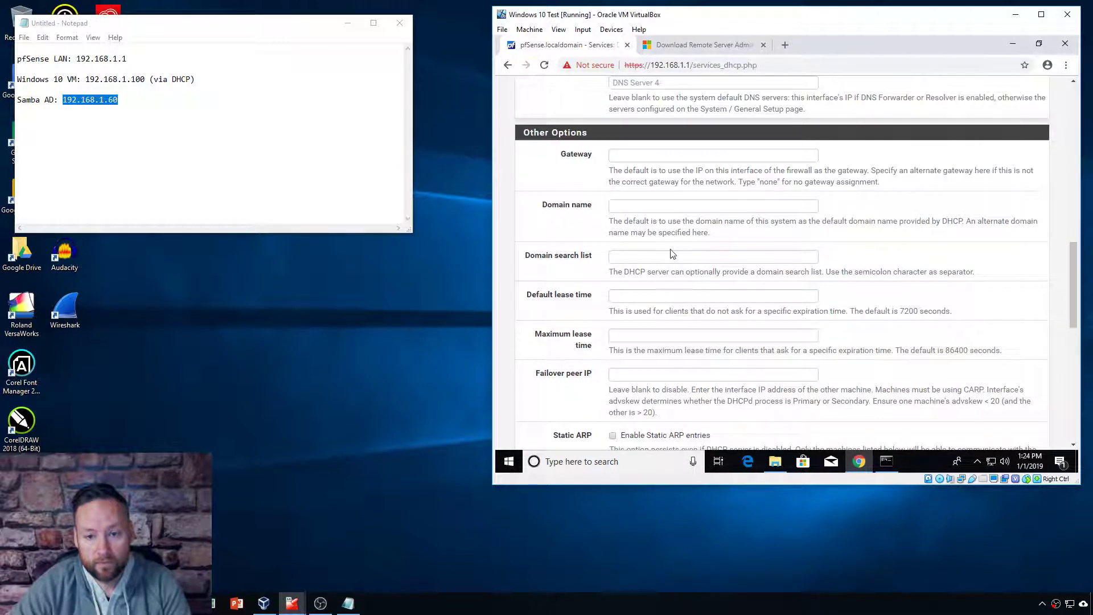
scroll(575, 302, "down", 2)
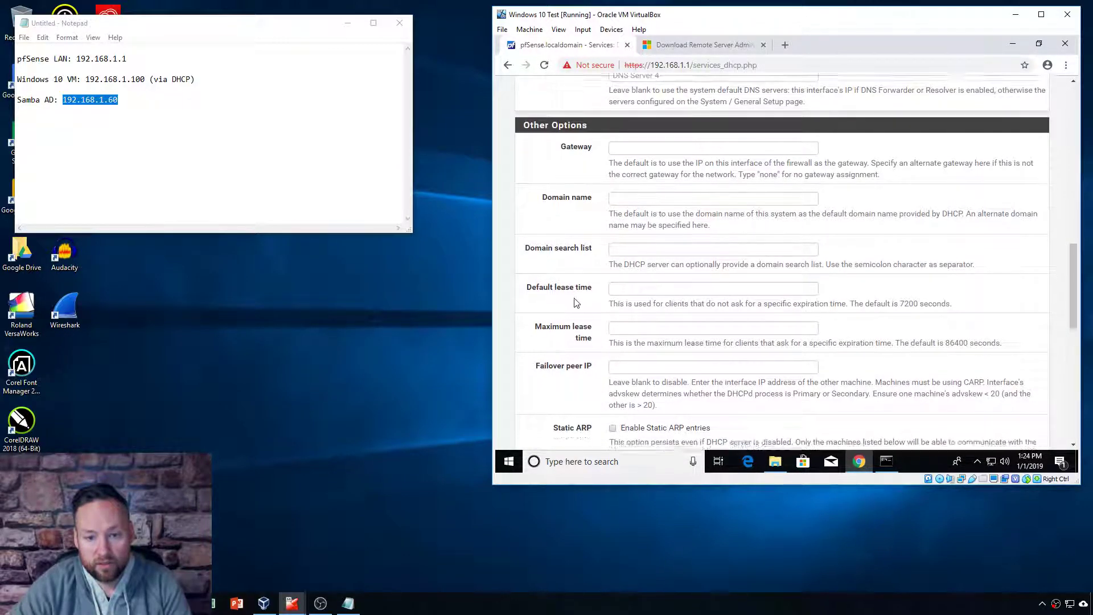
scroll(575, 302, "down", 6)
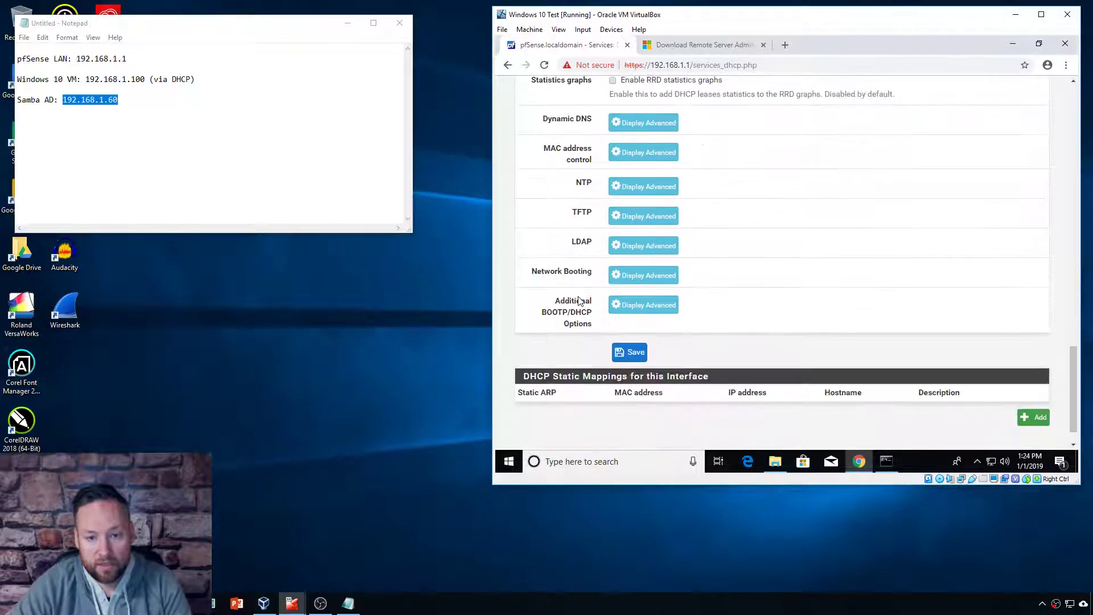
scroll(580, 301, "up", 15)
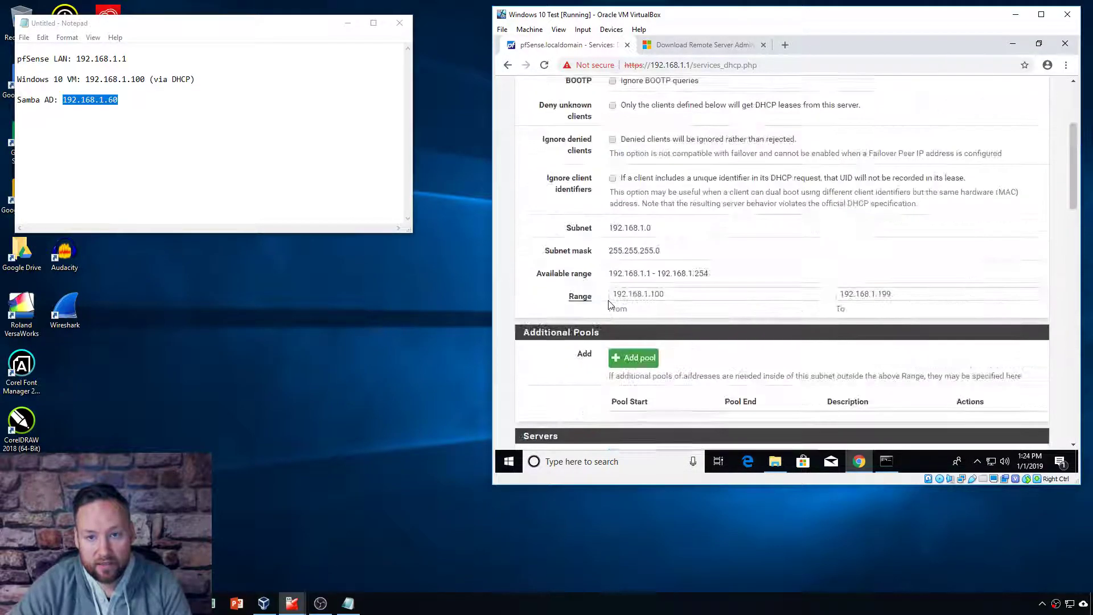
left_click(741, 90)
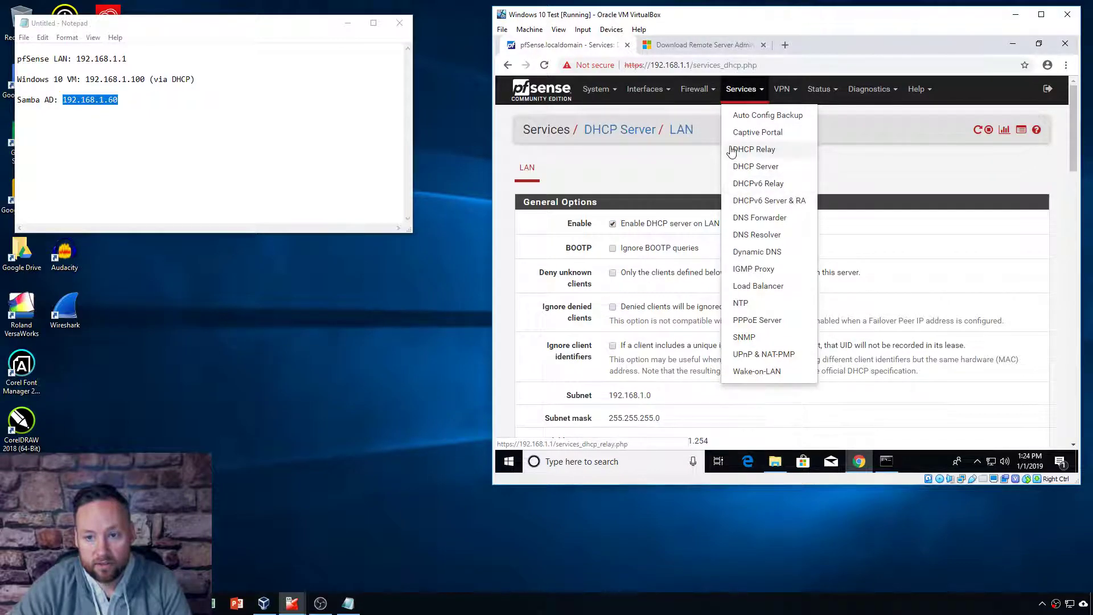
left_click(754, 221)
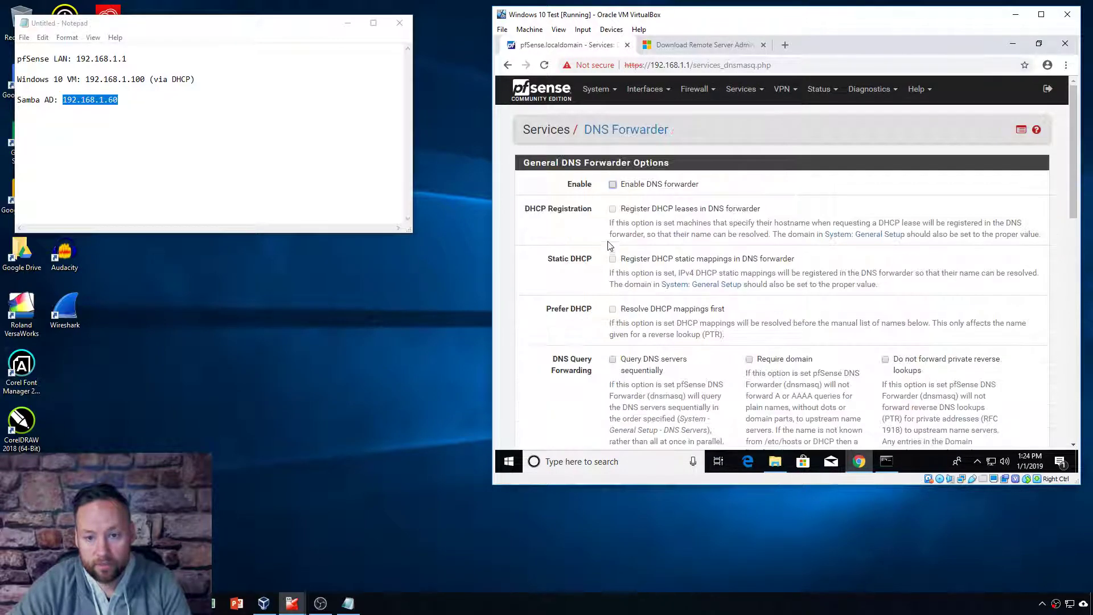
Step: Go to the DNS Resolver page and add a new entry under Domain Overrides
left_click(746, 93)
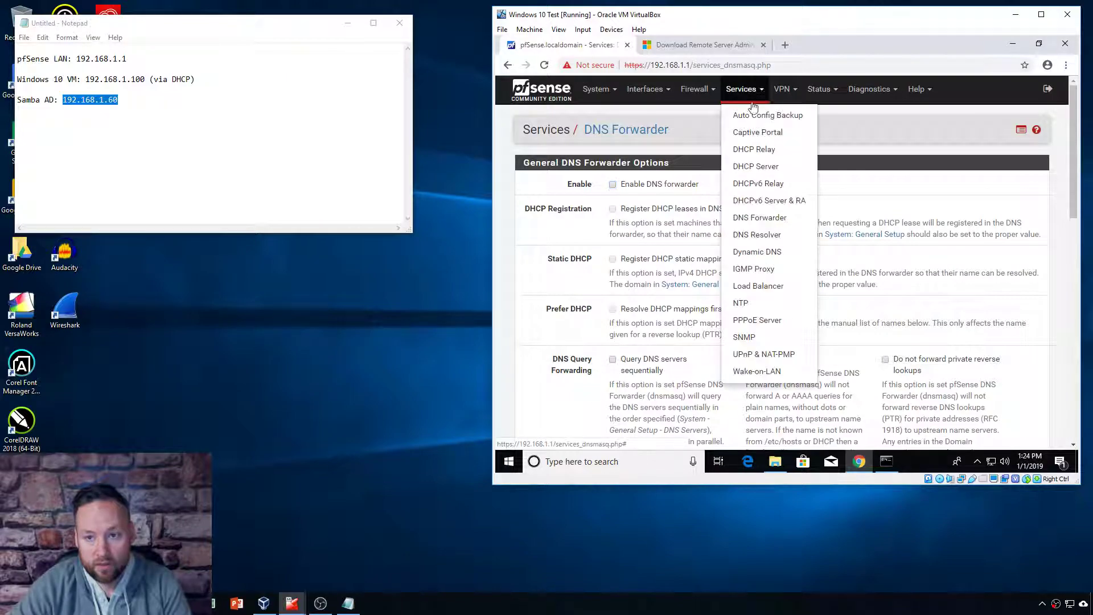
left_click(759, 235)
scroll(553, 253, "down", 6)
scroll(552, 252, "down", 3)
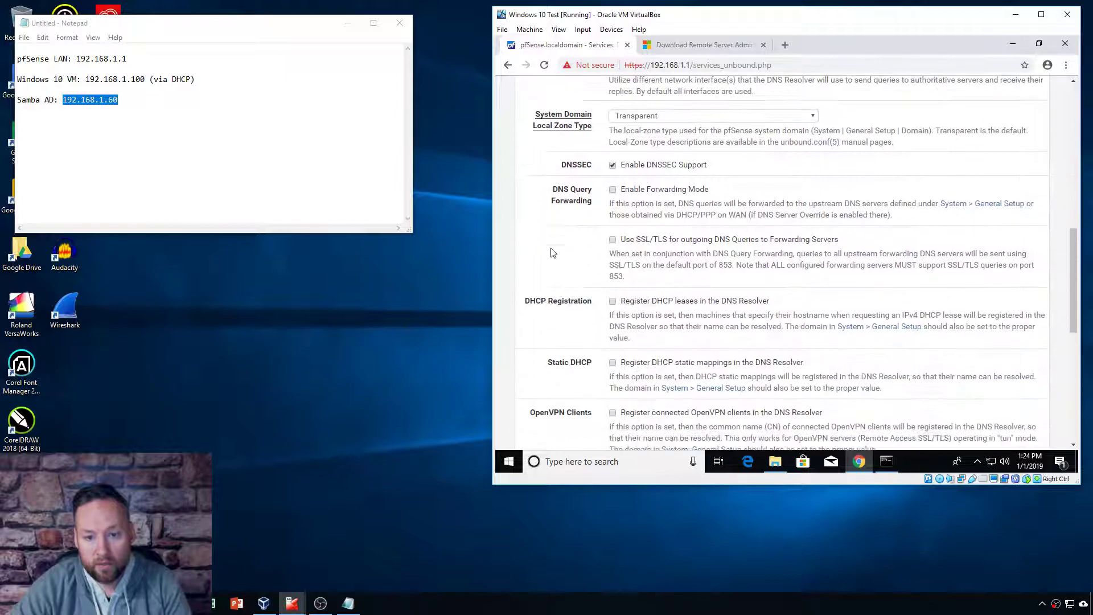
scroll(552, 252, "down", 6)
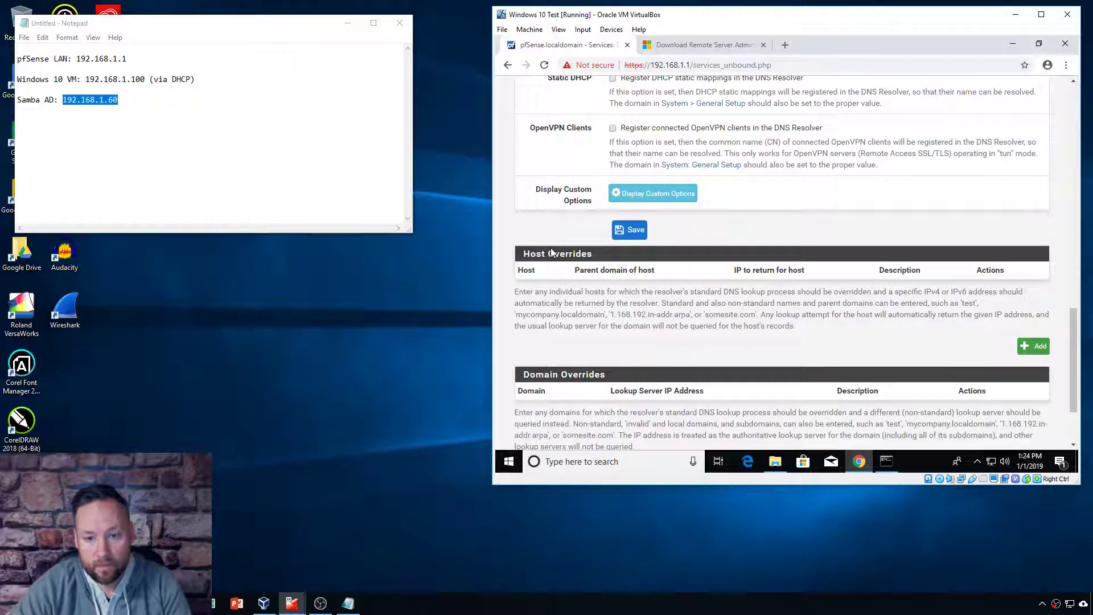
scroll(552, 252, "down", 1)
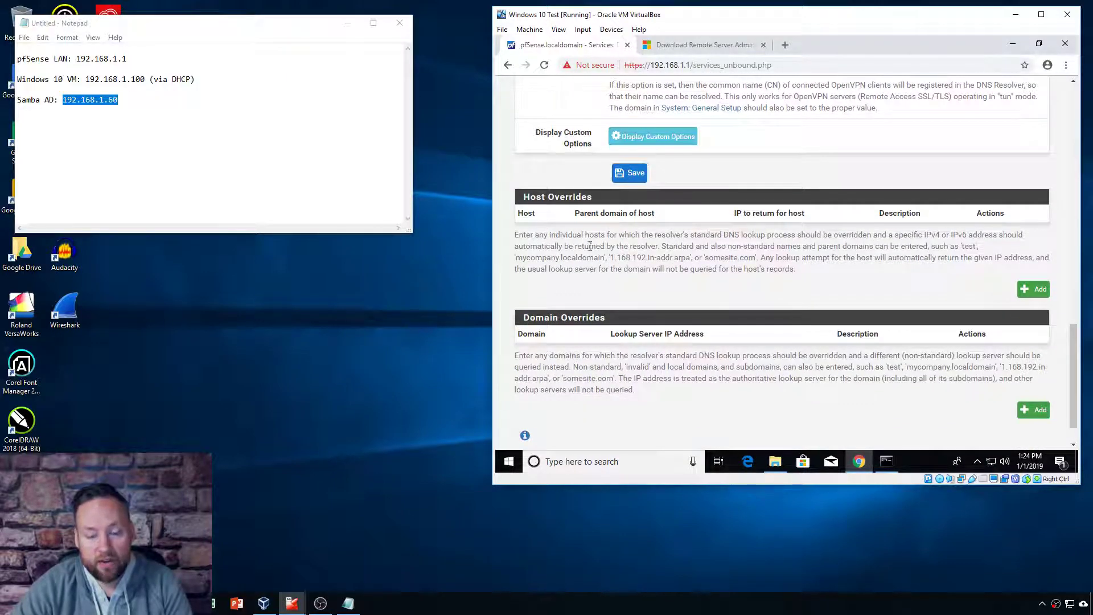
scroll(601, 344, "down", 1)
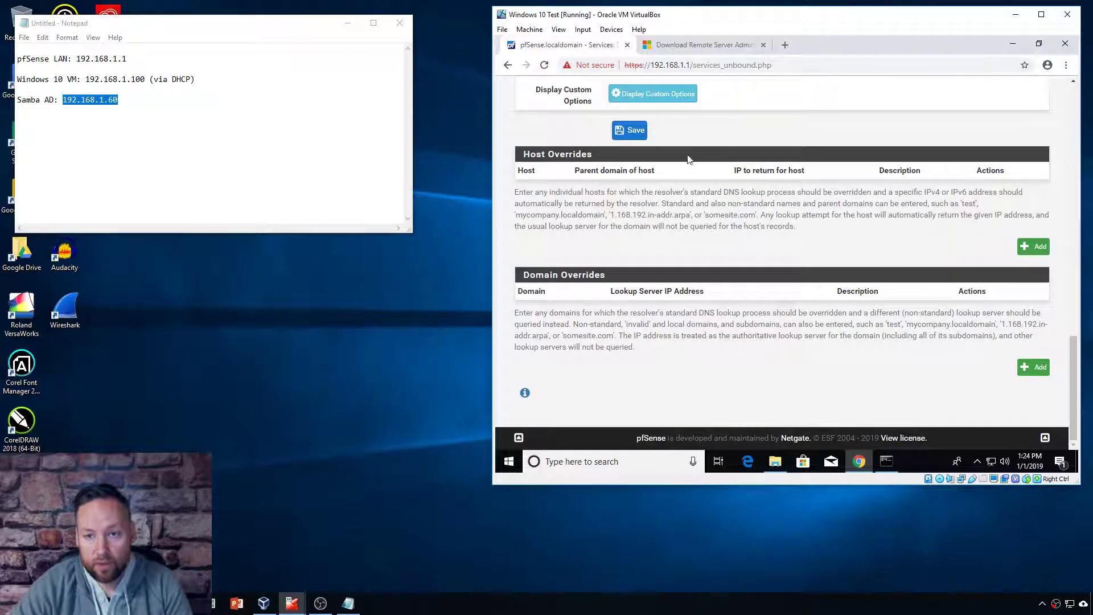
scroll(679, 268, "up", 15)
scroll(672, 267, "down", 6)
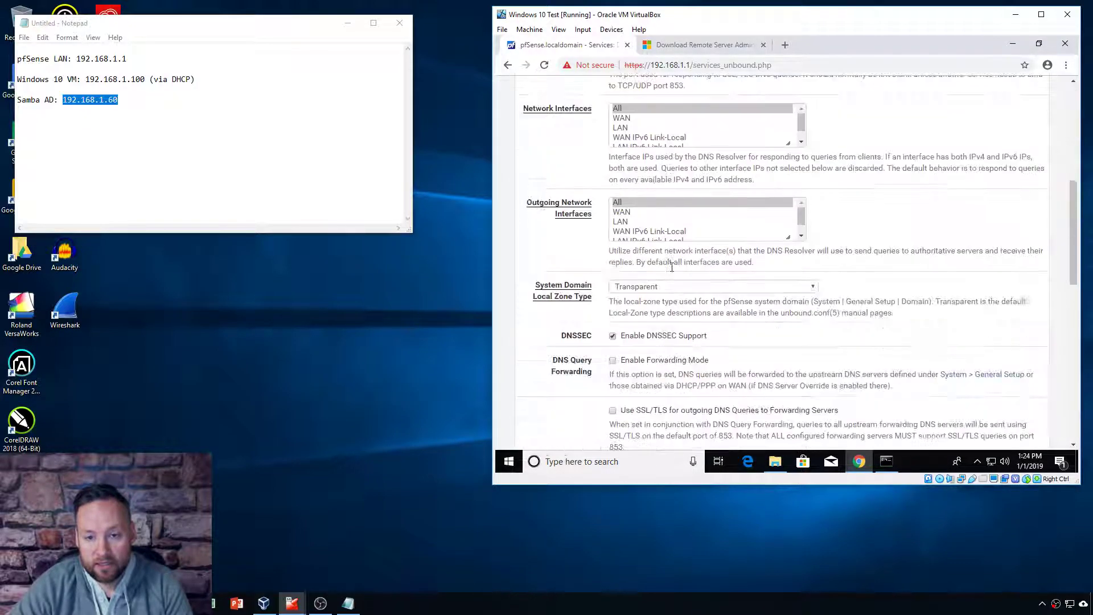
scroll(672, 266, "down", 12)
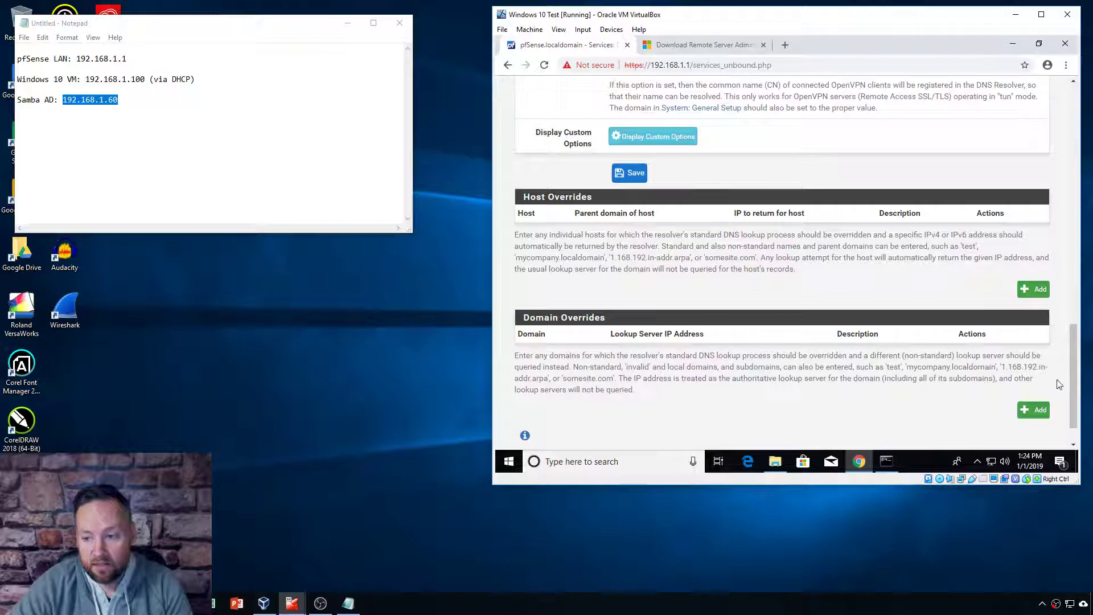
scroll(1058, 386, "down", 1)
left_click(1039, 373)
Step: Save a domain override: ad.testcompany.com to 192.168.1.60, described 'AD domain'
left_click(635, 185)
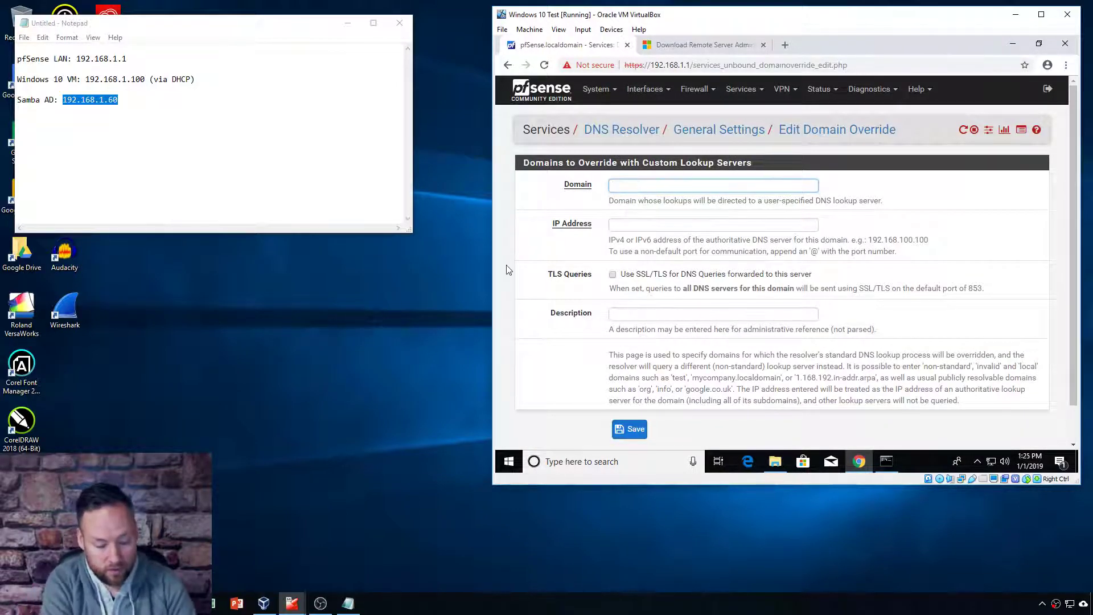
type("ad.testcompany.com")
key("Tab")
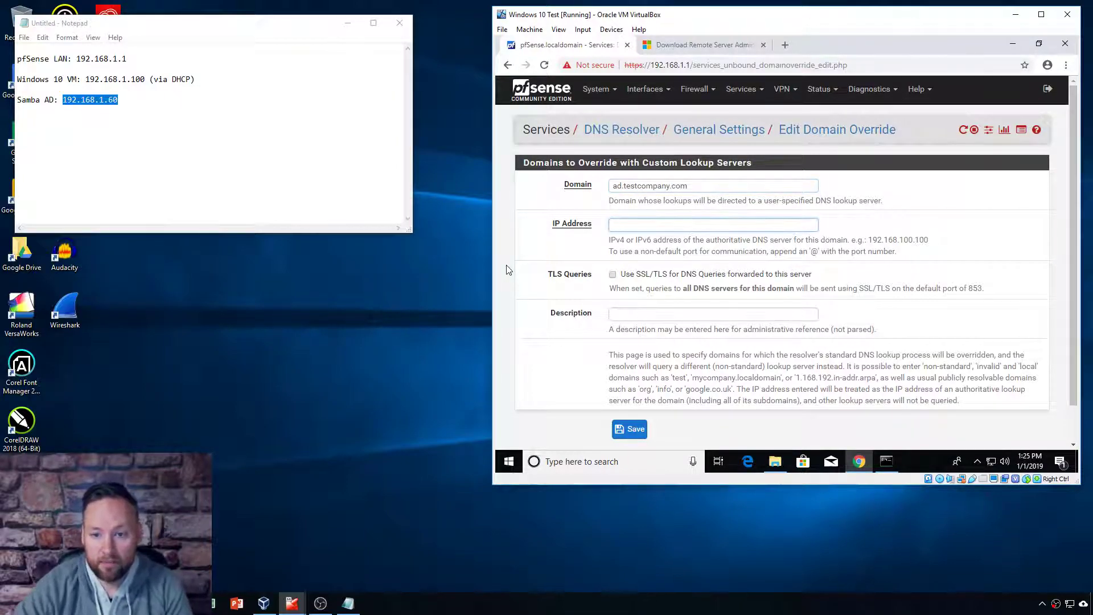
type("192.168.1.60")
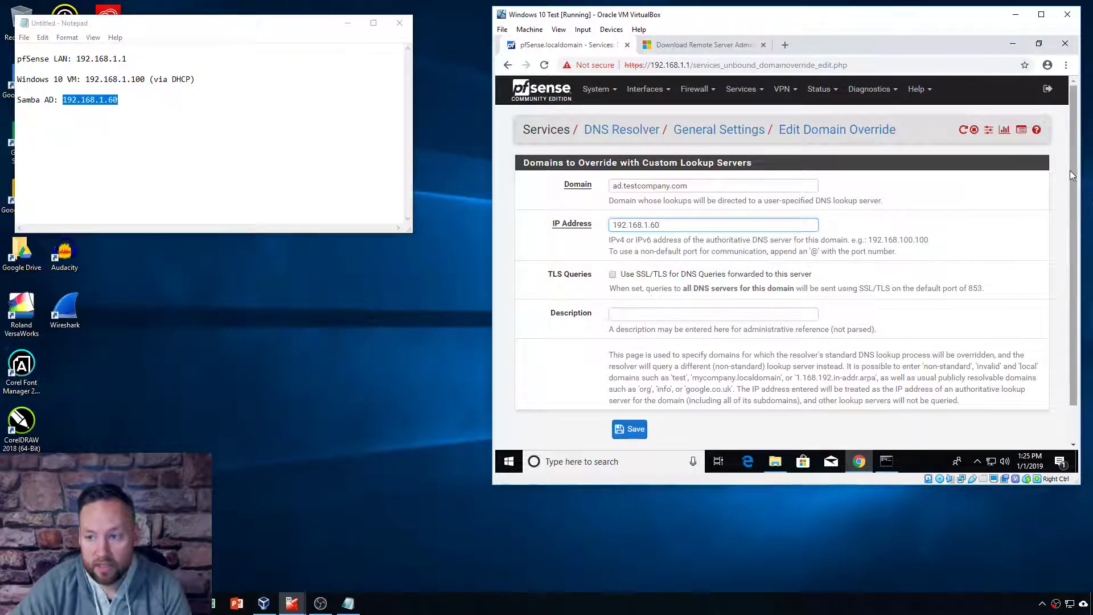
scroll(1070, 174, "down", 1)
left_click(710, 273)
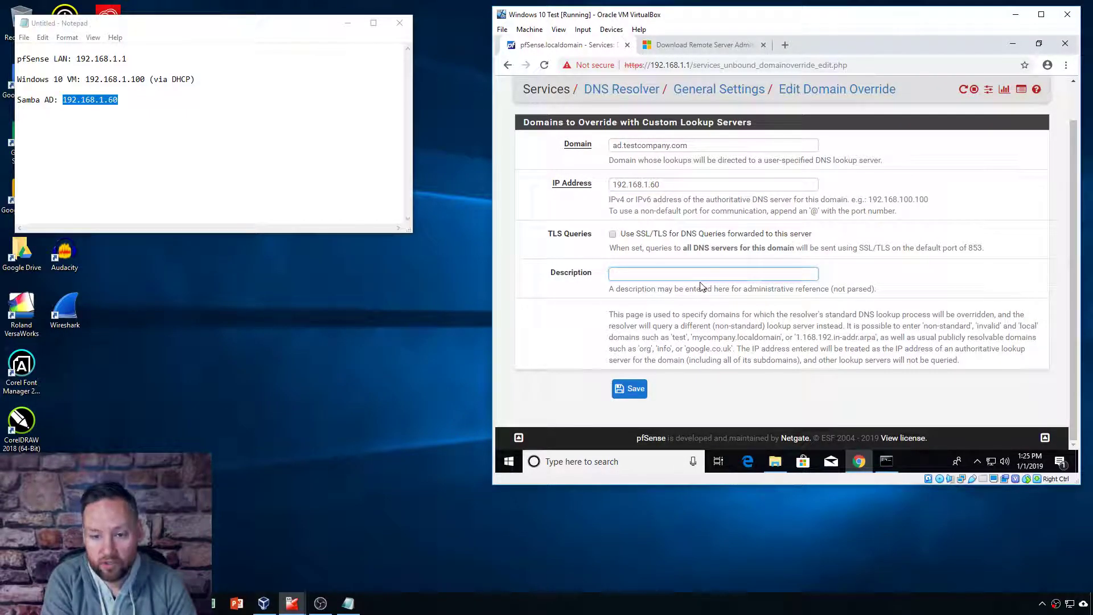
type("AD")
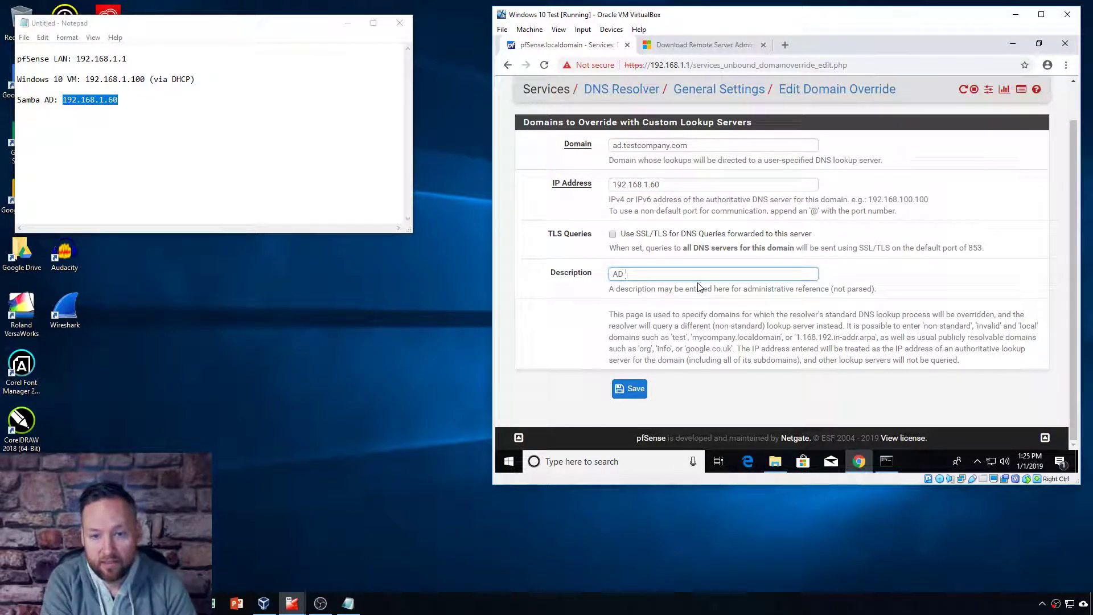
type(" domain")
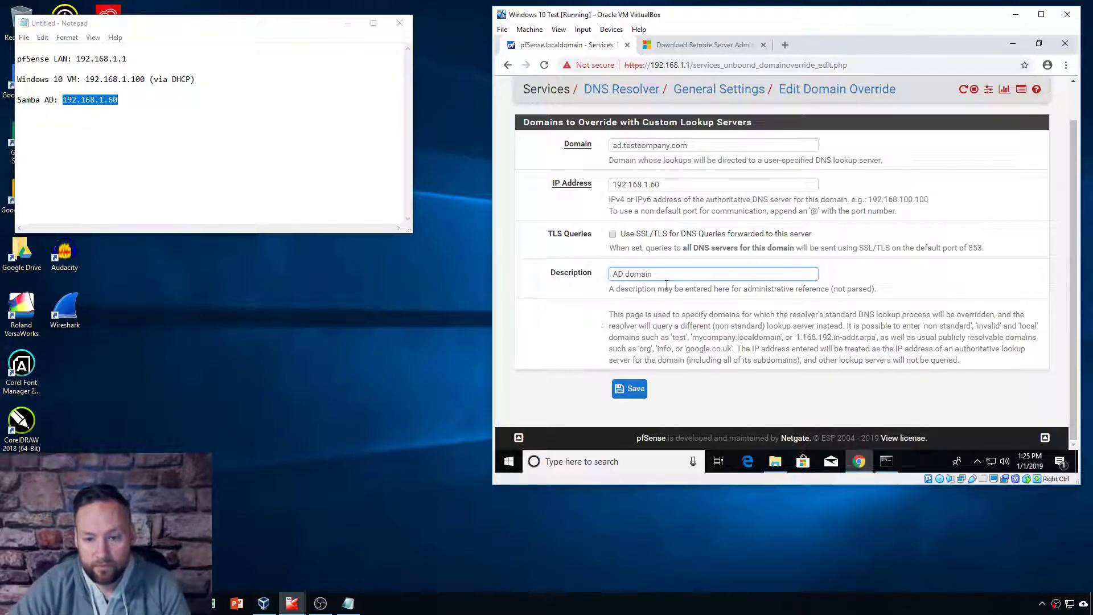
left_click(631, 392)
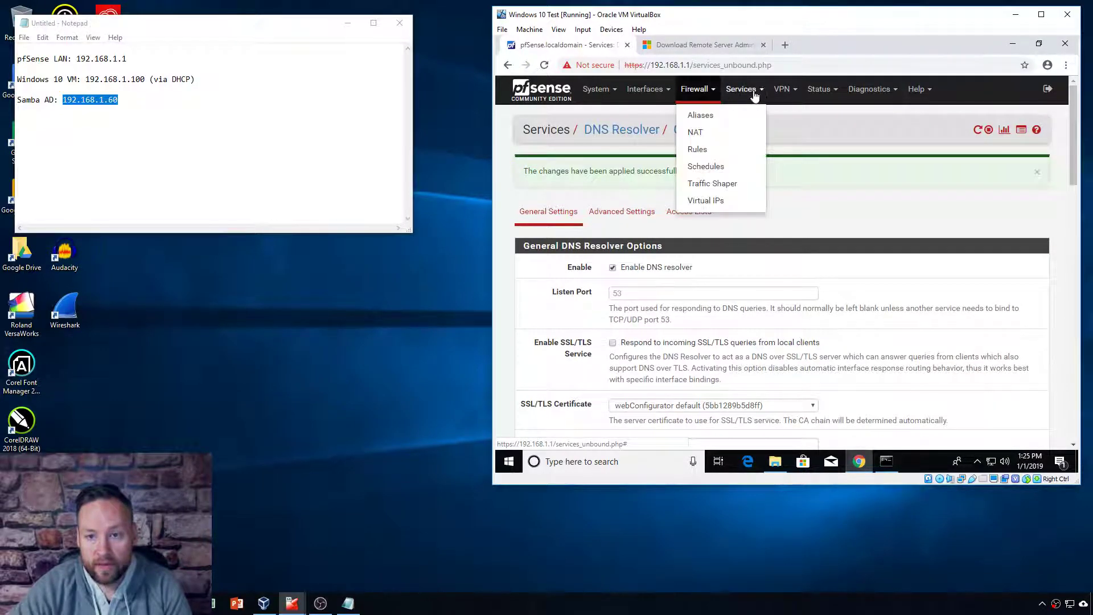
Step: Clear 192.168.1.60 from the LAN DHCP DNS Server field, save, and dismiss the confirmation
mouse_move(741, 89)
left_click(747, 167)
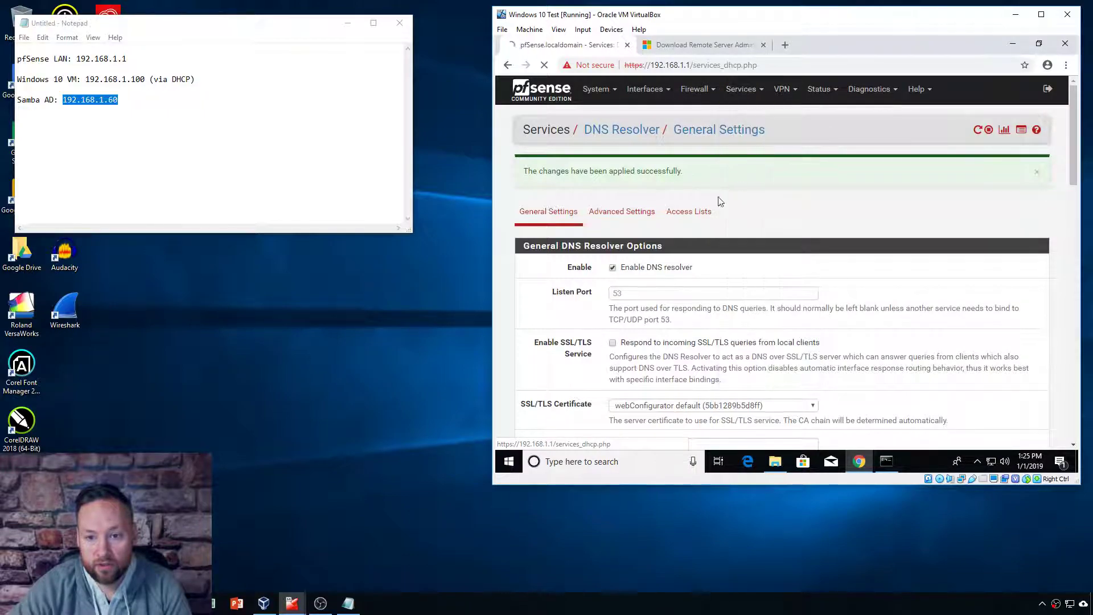
scroll(650, 252, "down", 1)
scroll(650, 252, "down", 10)
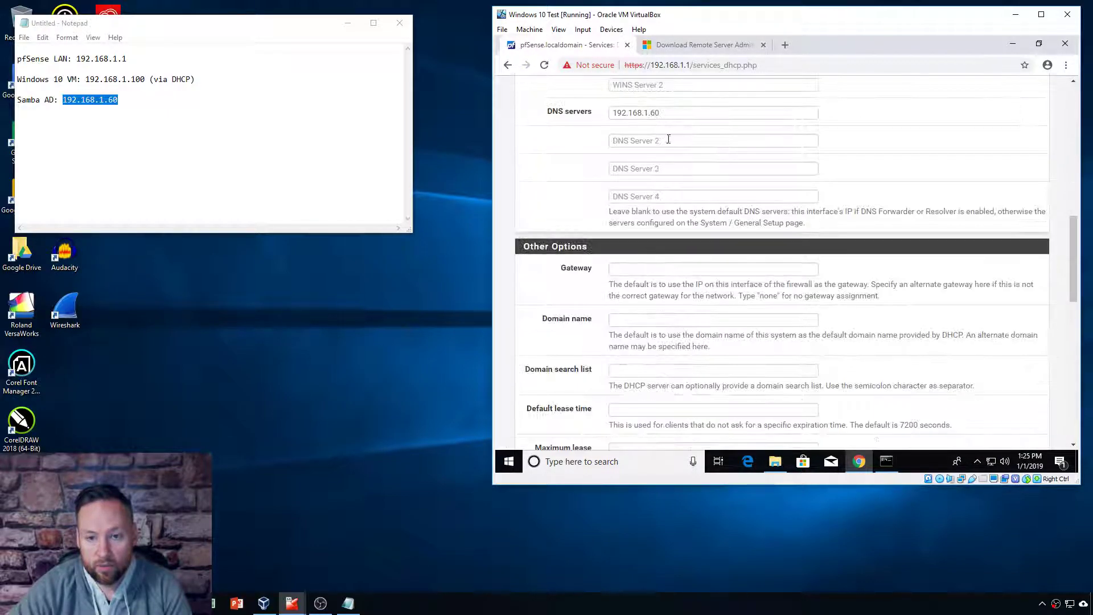
triple_click(666, 112)
left_click(509, 103)
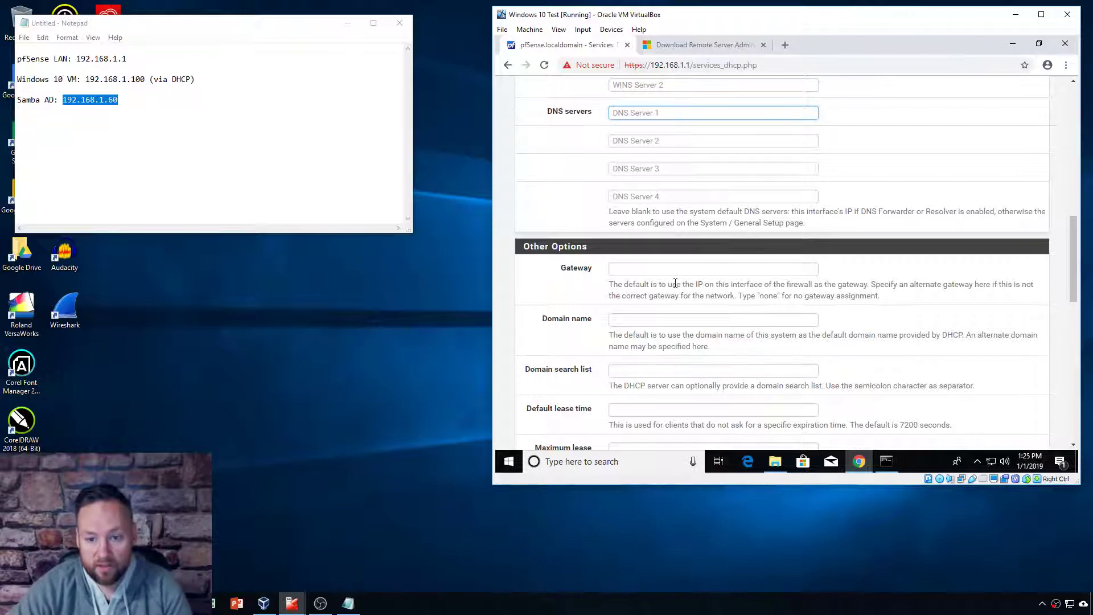
scroll(865, 353, "down", 10)
left_click(632, 319)
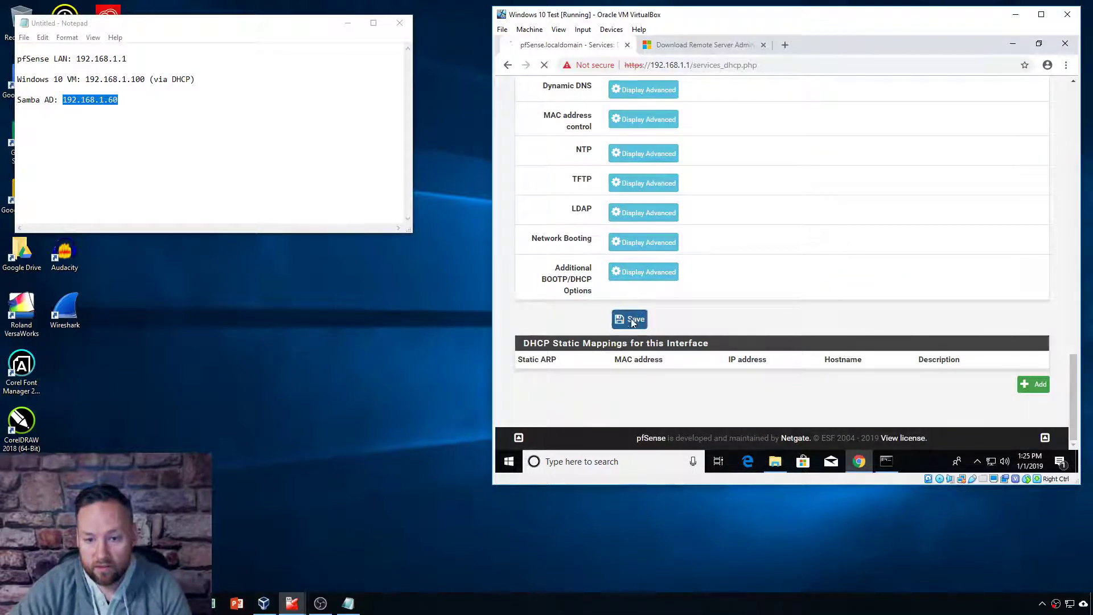
scroll(975, 216, "up", 15)
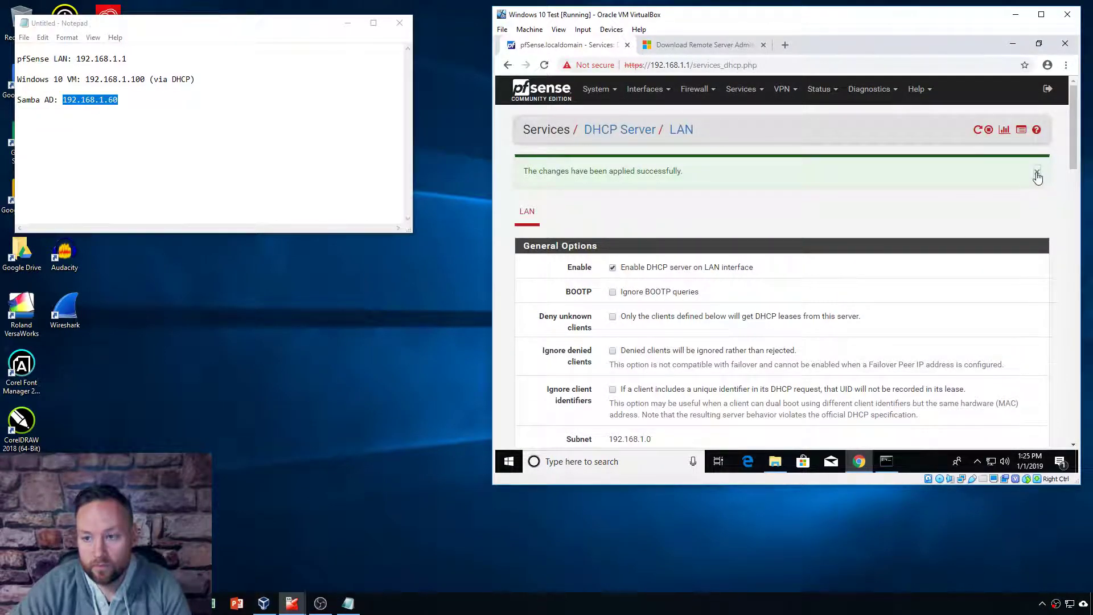
left_click(1037, 172)
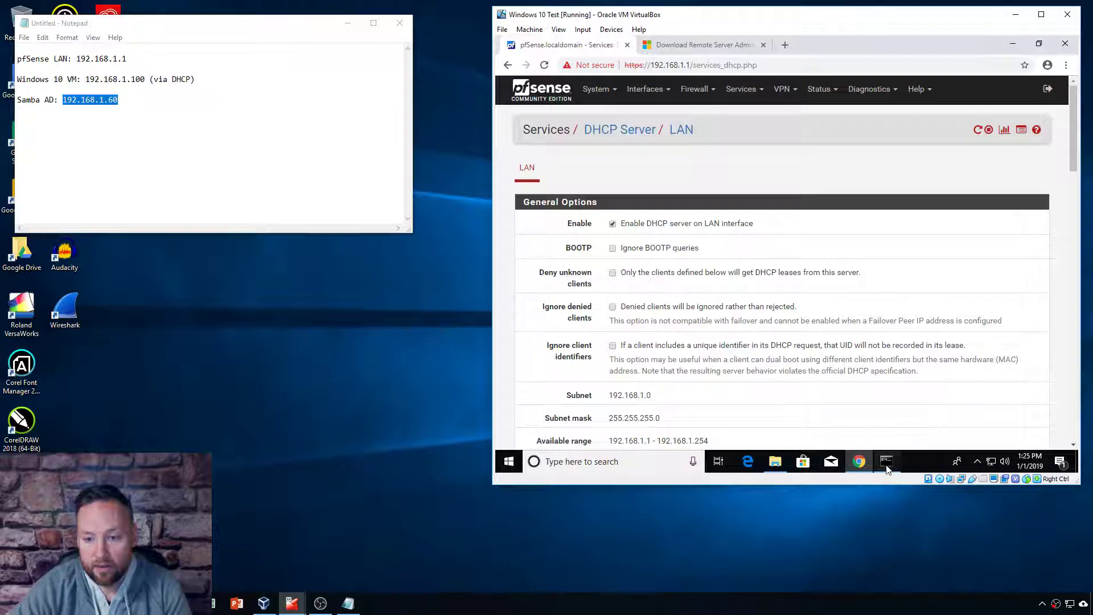
left_click(887, 462)
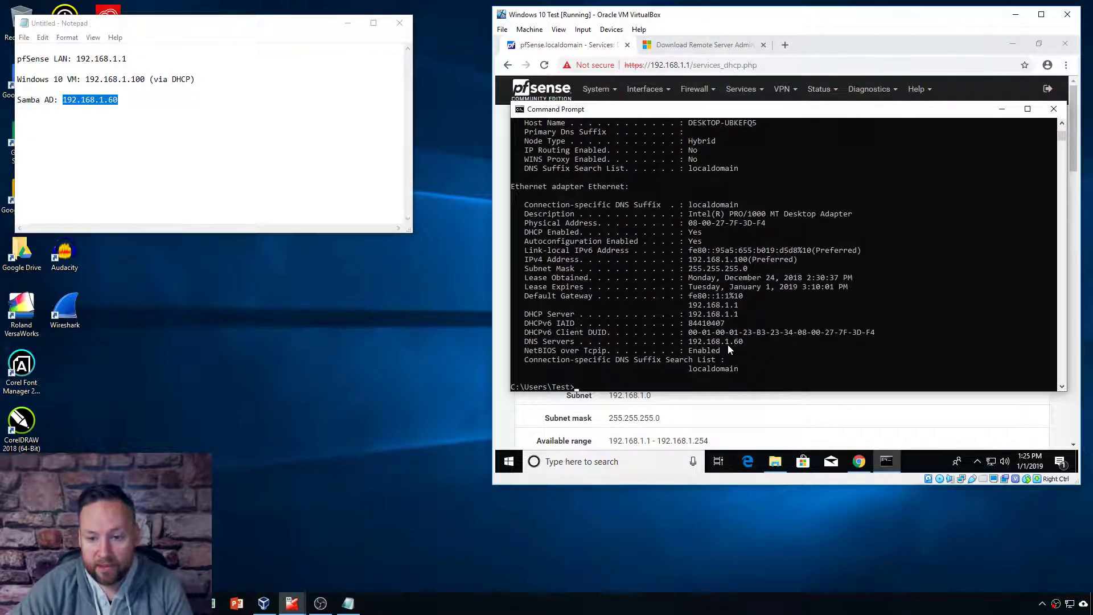
Step: Release and then renew the VM's DHCP lease with ipconfig /release and ipconfig /renew
key("Up")
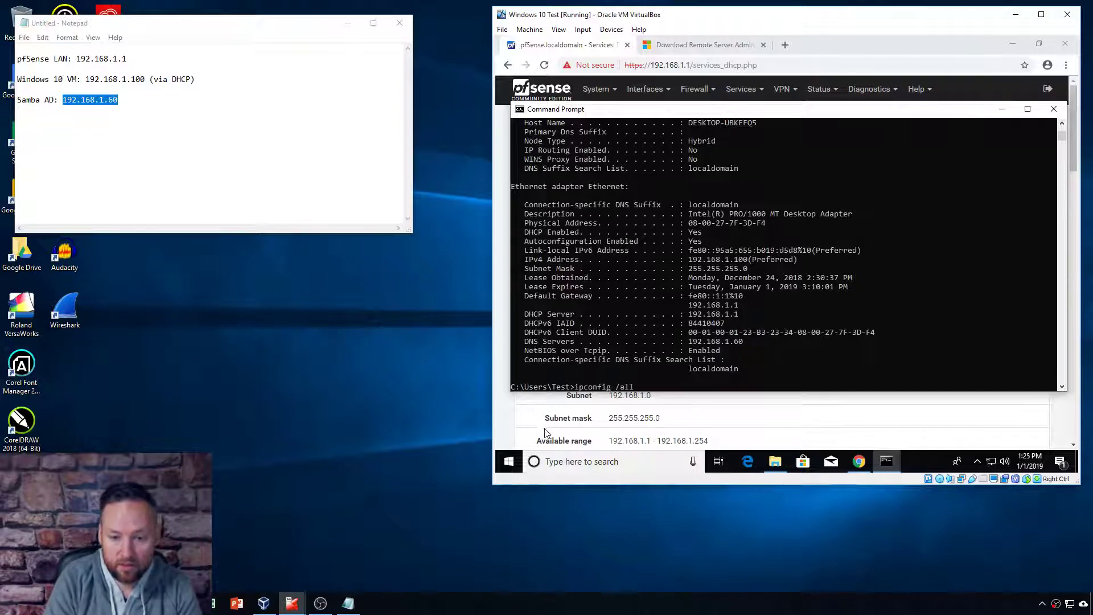
key("Escape")
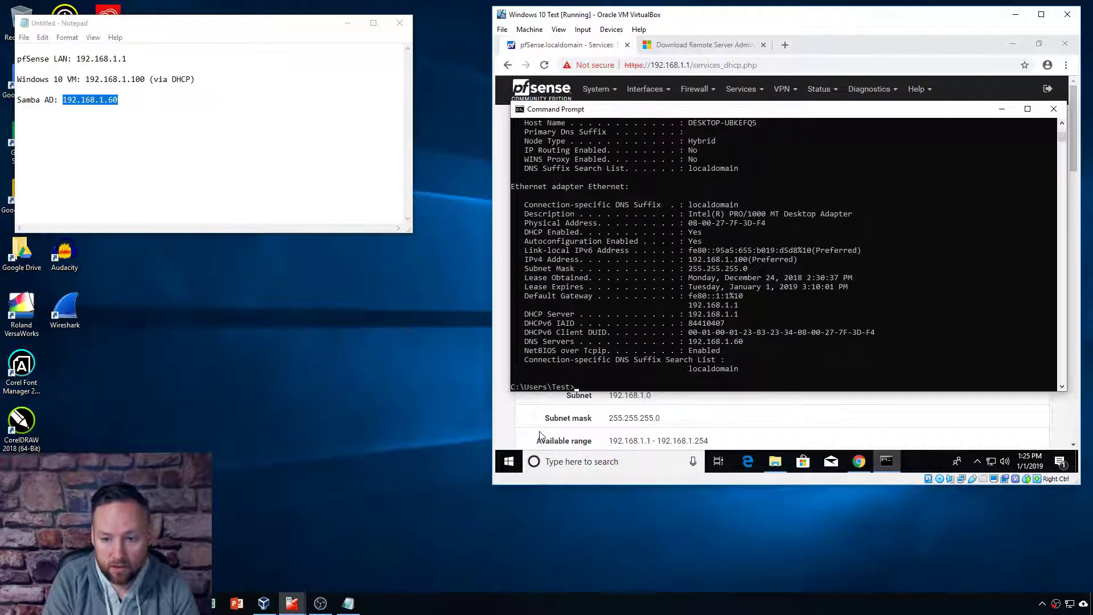
type("ipconfig /rleaselease")
key("Return")
key("Up")
key("BackSpace")
key("BackSpace")
key("BackSpace")
key("BackSpace")
key("BackSpace")
type("n")
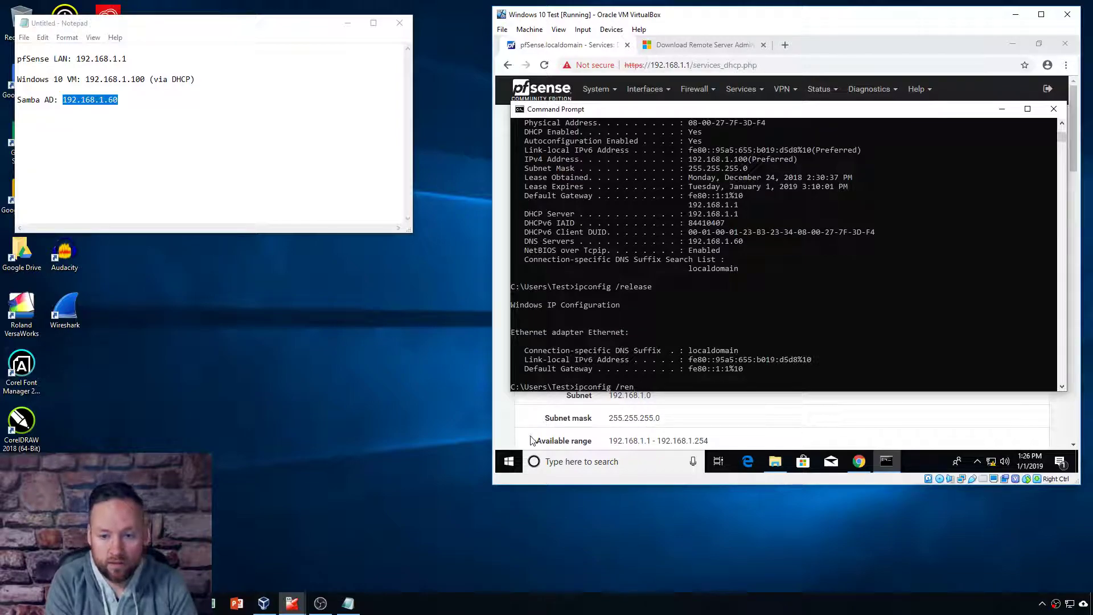
type("meew")
key("Return")
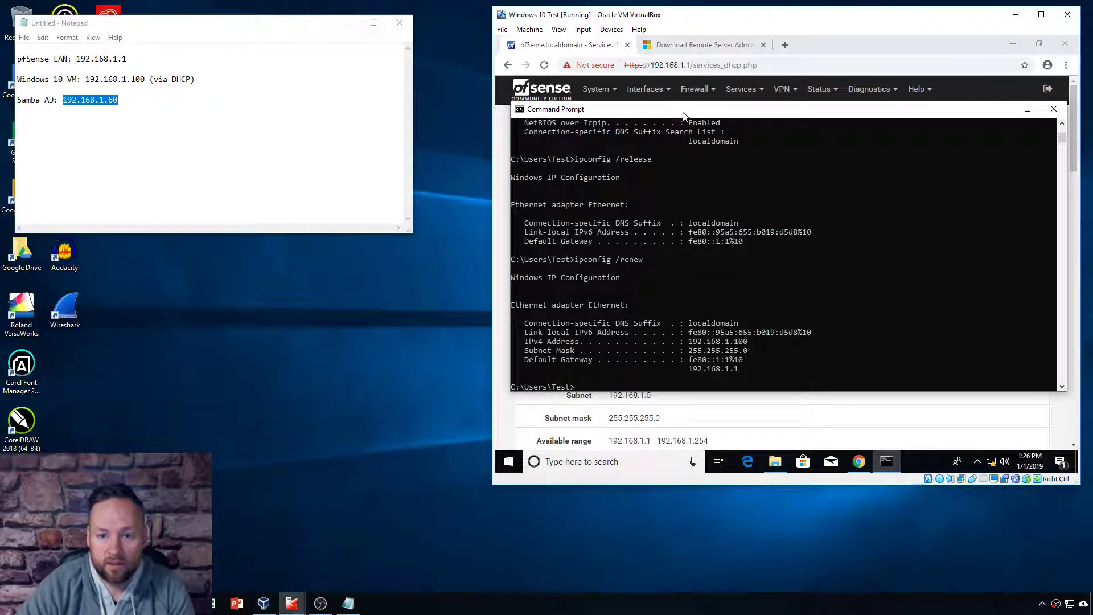
Step: Run ipconfig /all to confirm the DNS server is now 192.168.1.1
type("ipconfig /a")
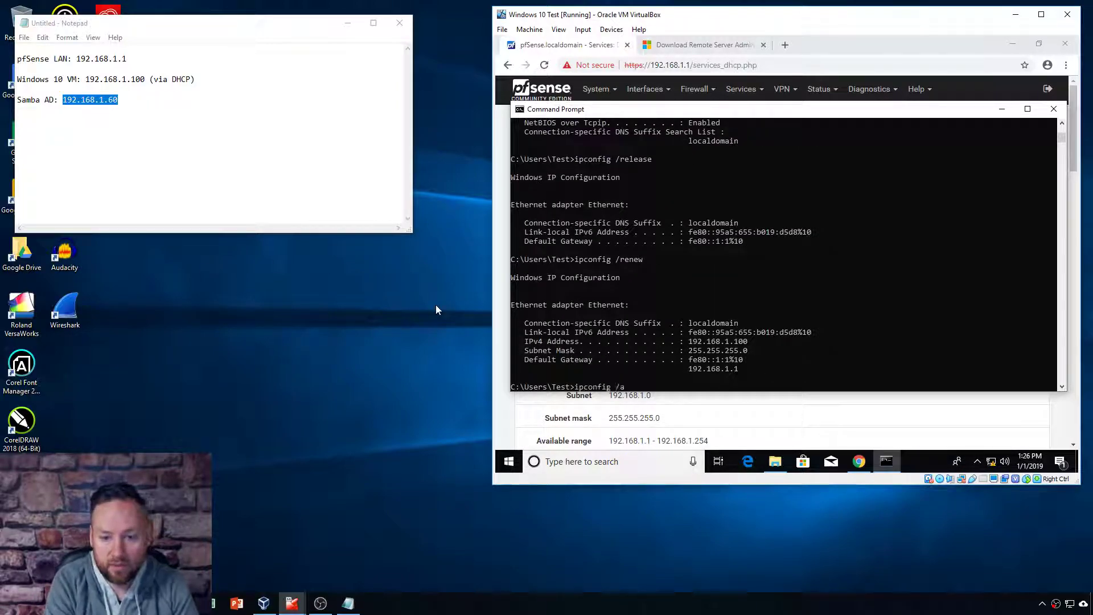
type("ll")
key("Return")
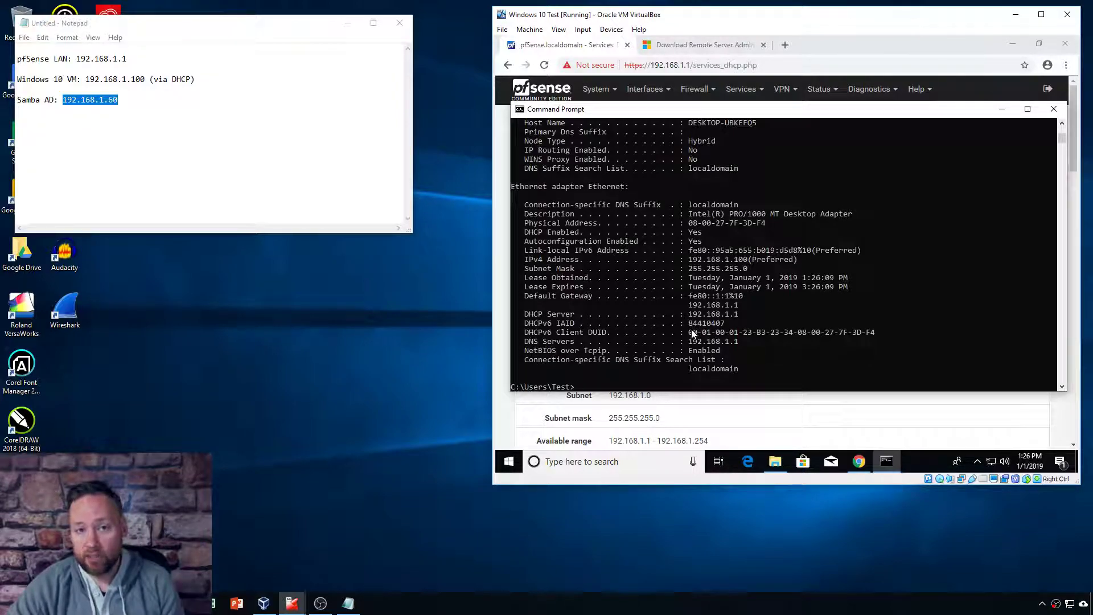
left_click(115, 103)
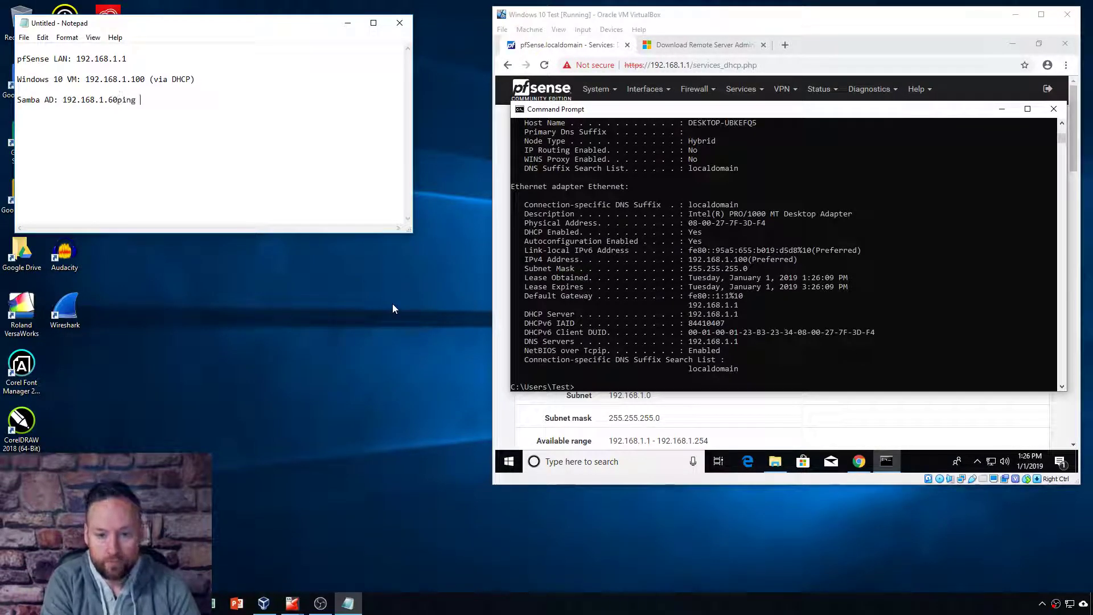
Step: Ping ad.testcompany.com and samba.ad.testcompany, stopping the second ping with Ctrl+C
key("BackSpace")
key("BackSpace")
key("BackSpace")
key("BackSpace")
key("BackSpace")
left_click(641, 377)
type("ping ad")
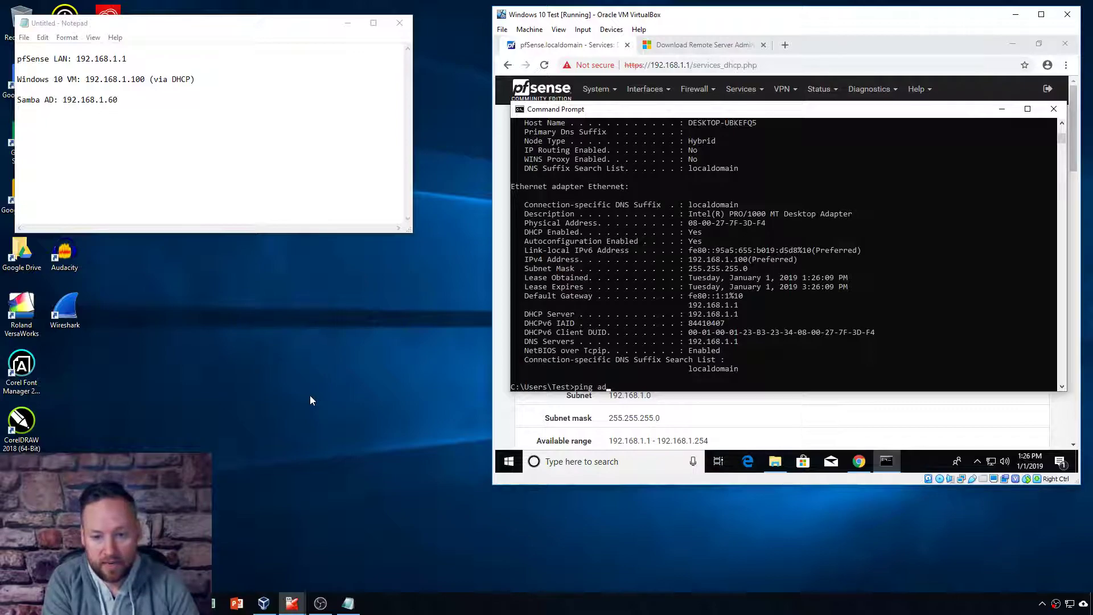
type(".testcompany.co")
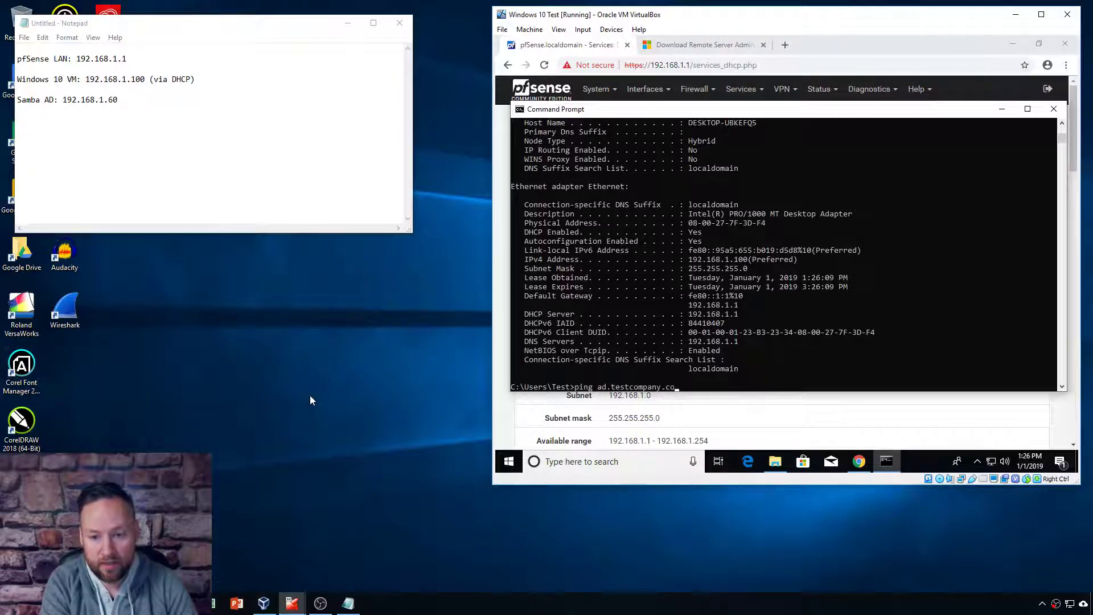
type("m")
key("Return")
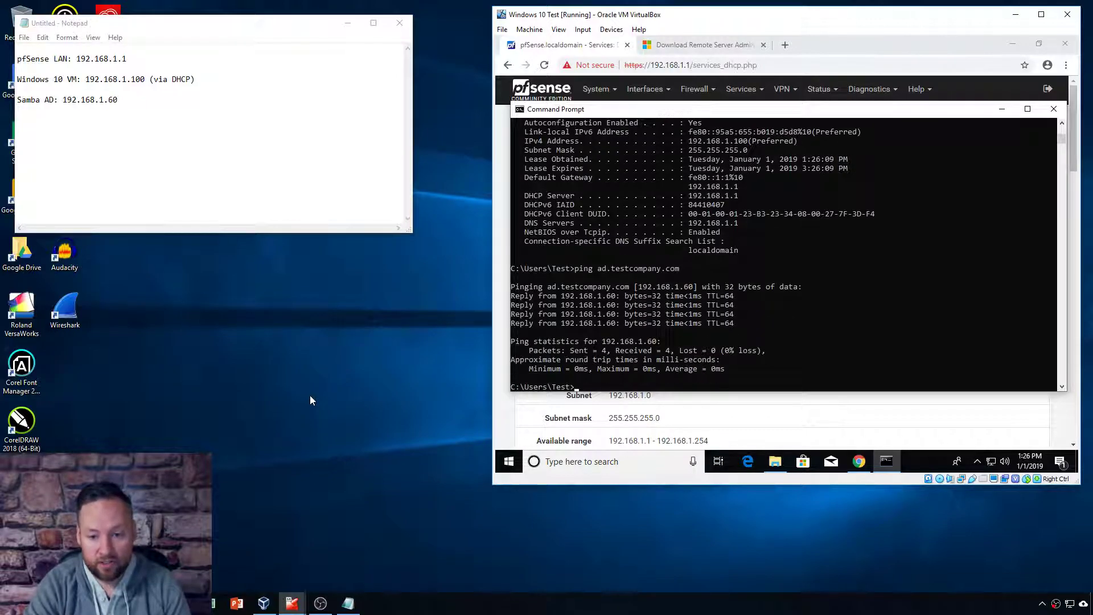
type("ping samba.ad.testcompany.com")
key("Return")
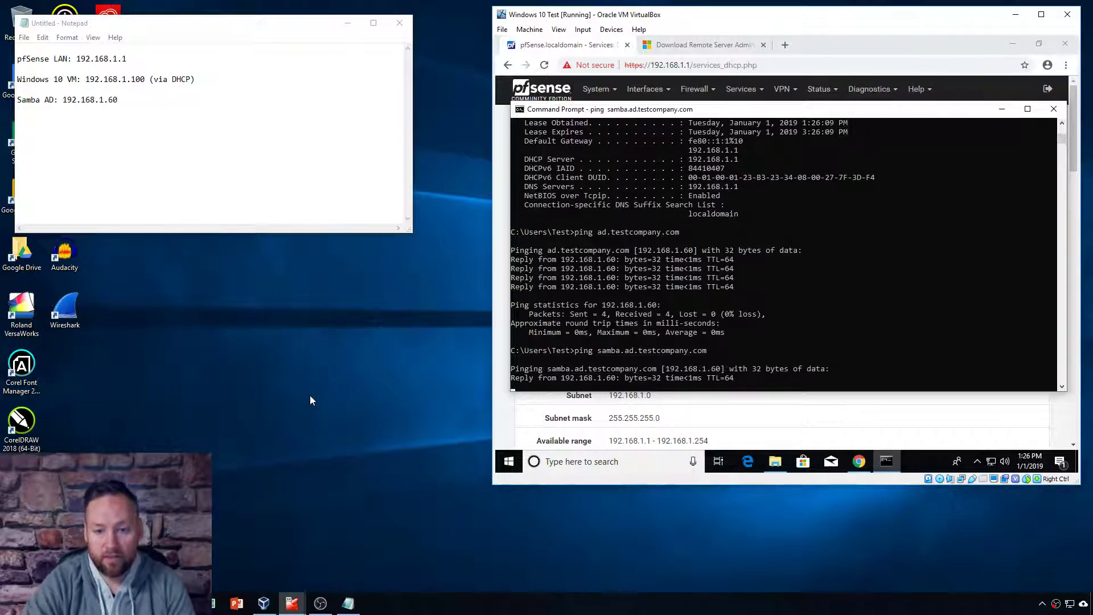
key("ctrl+c")
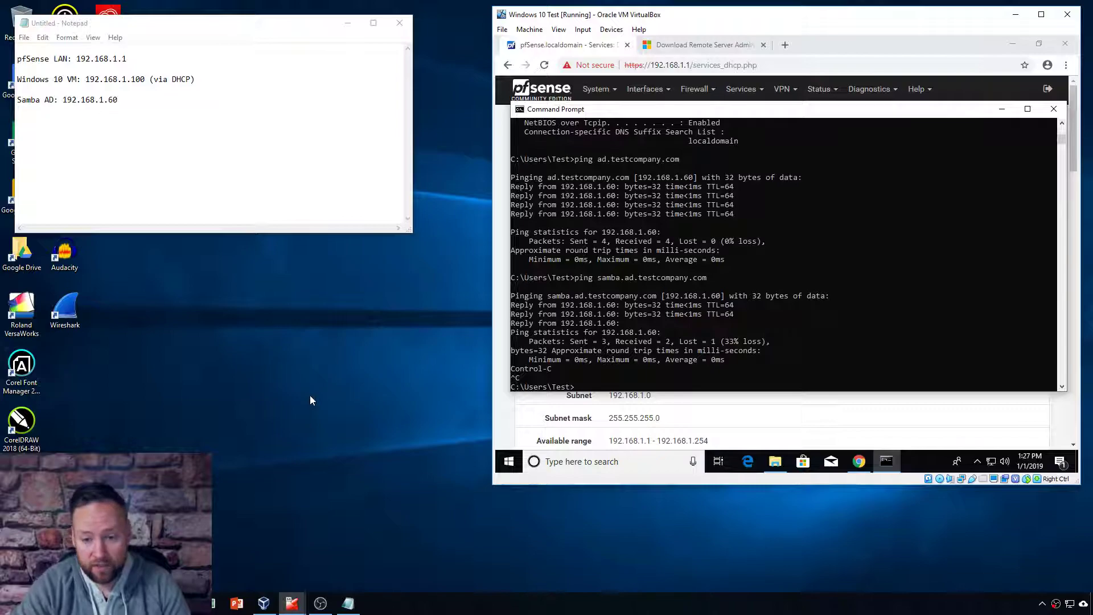
Step: Ping ad.testcompany.com again to confirm replies, then exit Command Prompt
left_click(581, 378)
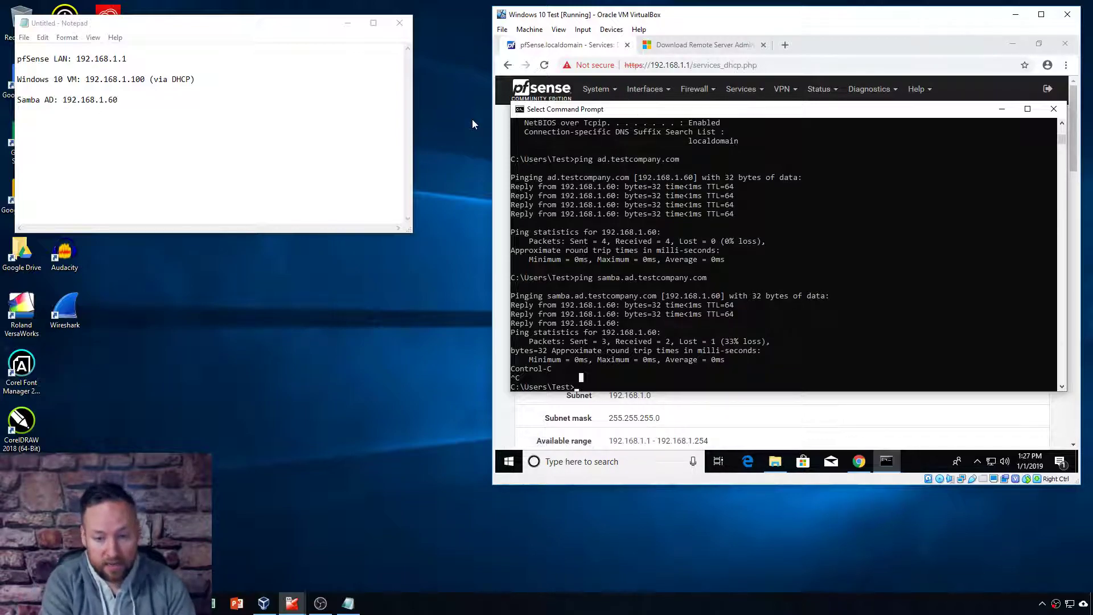
type("ping ad.testcom")
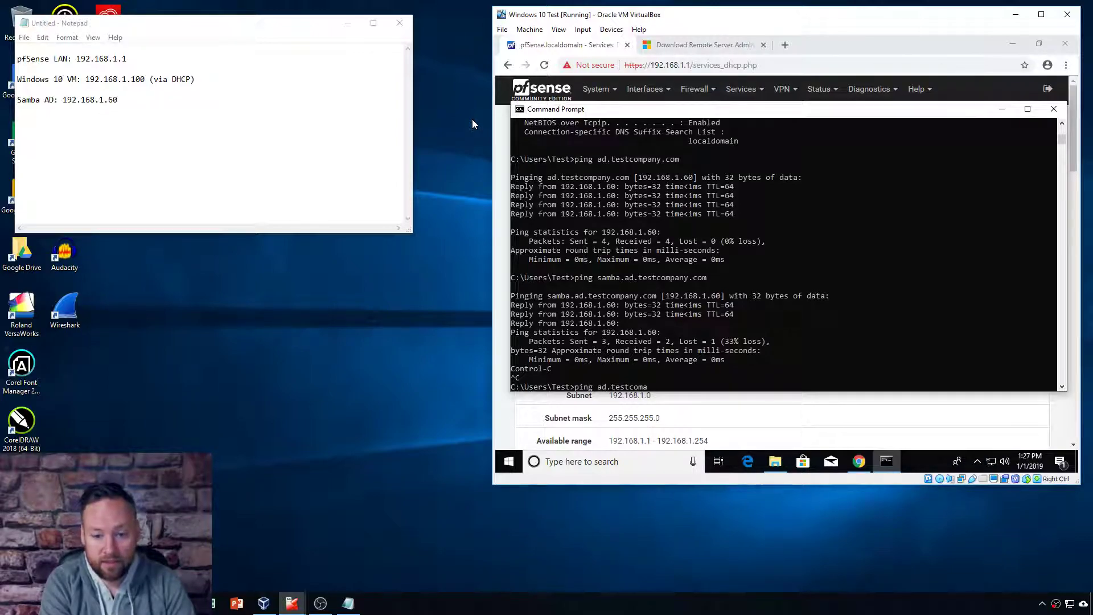
type("pany.com")
key("Return")
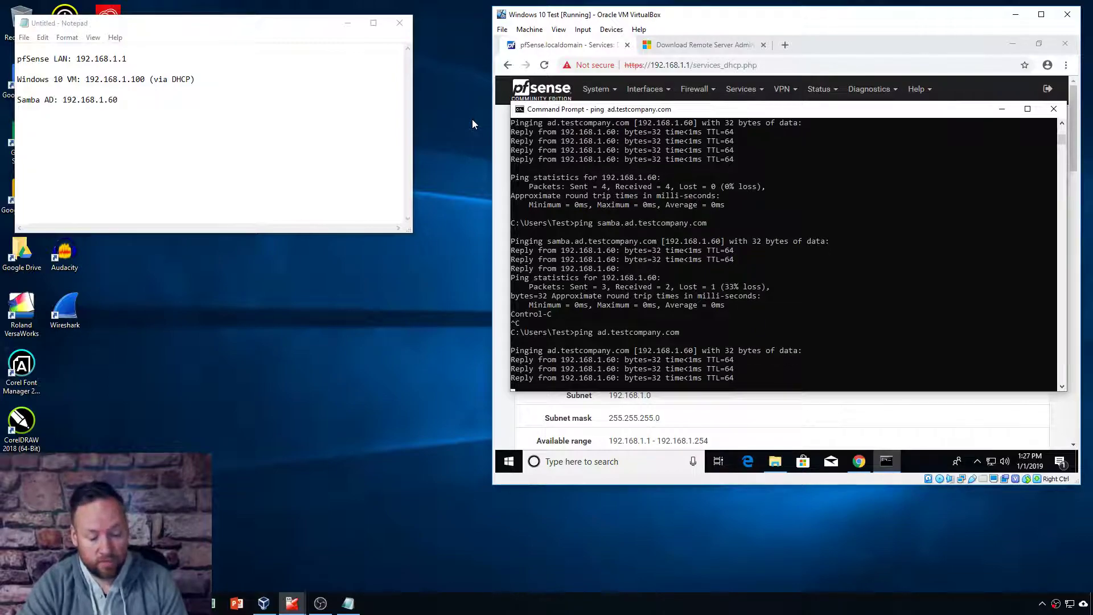
type("exit")
key("Return")
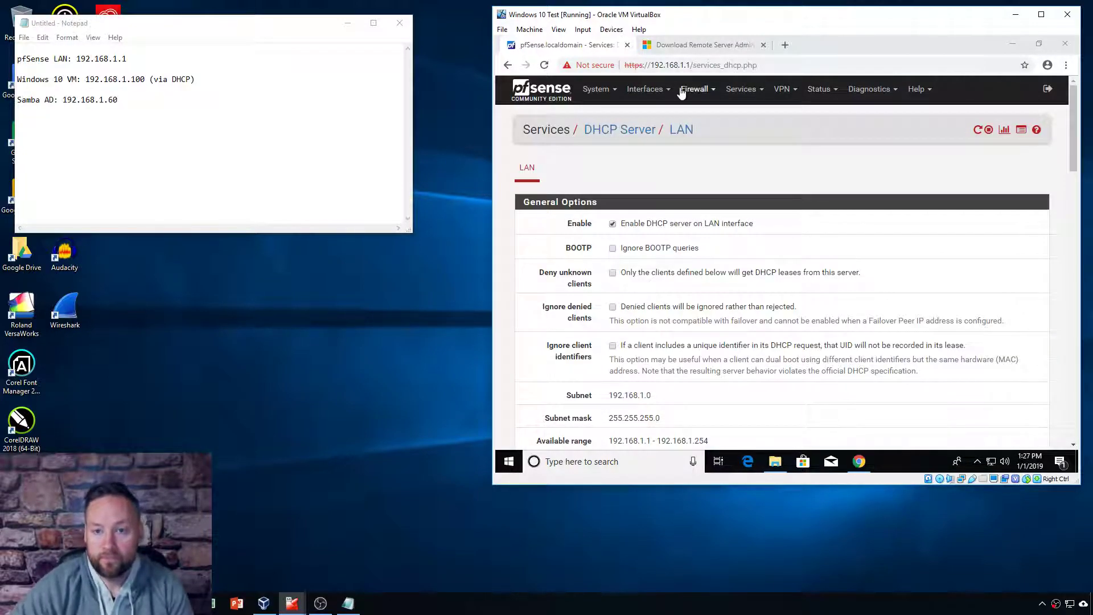
Step: On the RSAT download page, list the download files and tick then untick WS_1803-x86
left_click(695, 49)
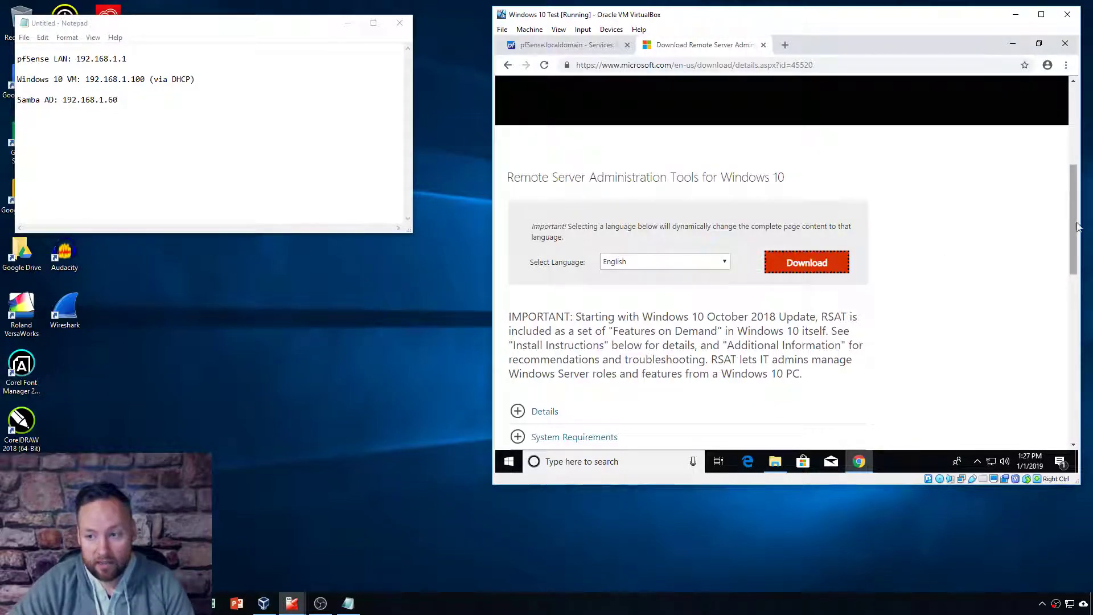
left_click_drag(1071, 199, 1079, 199)
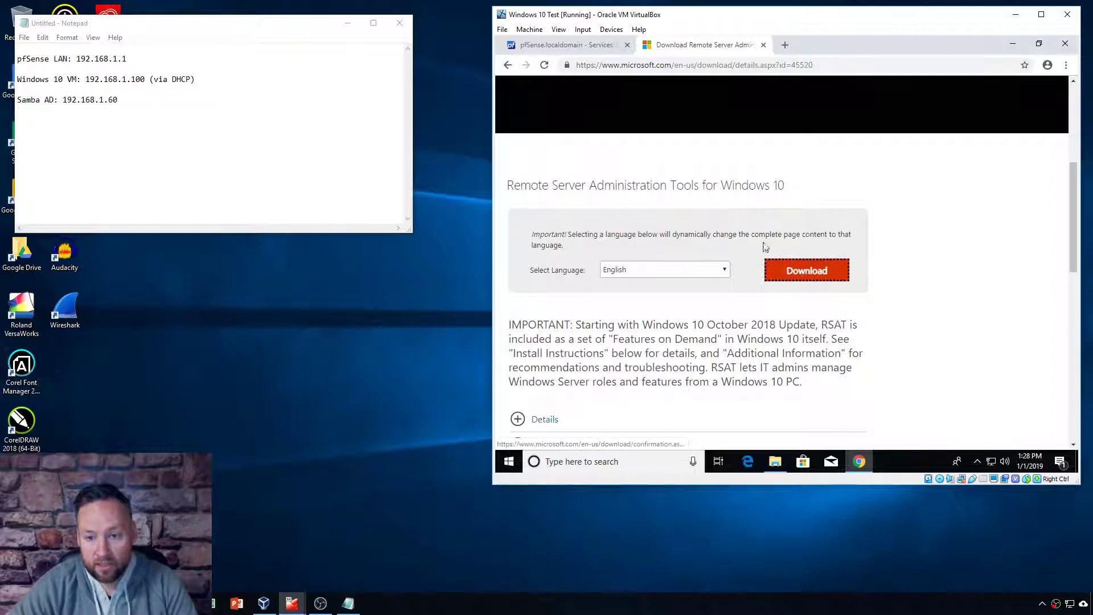
left_click_drag(1071, 220, 1079, 241)
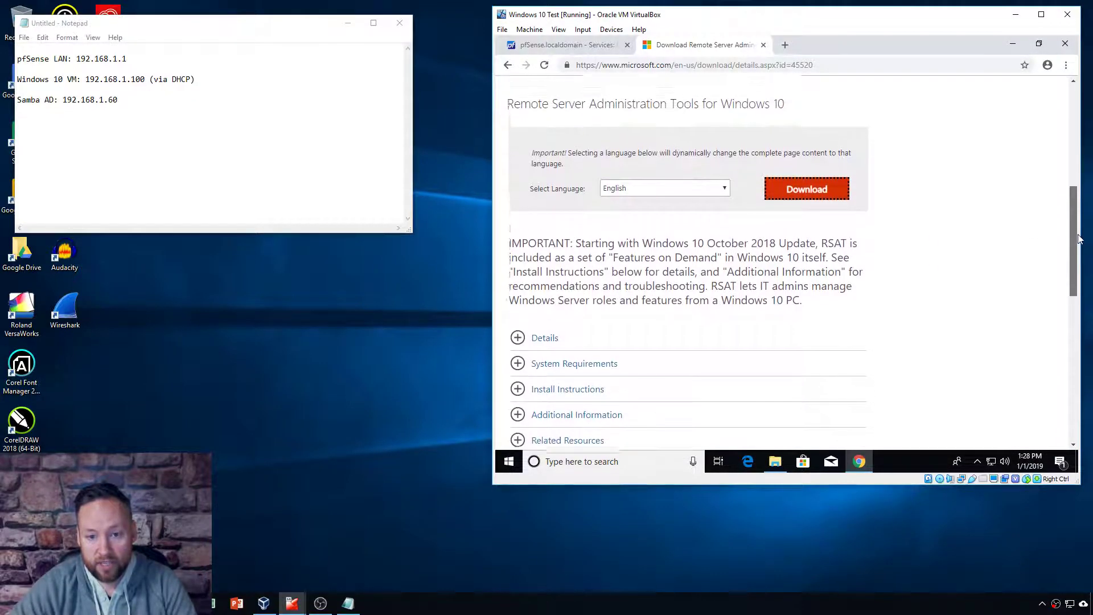
left_click(804, 228)
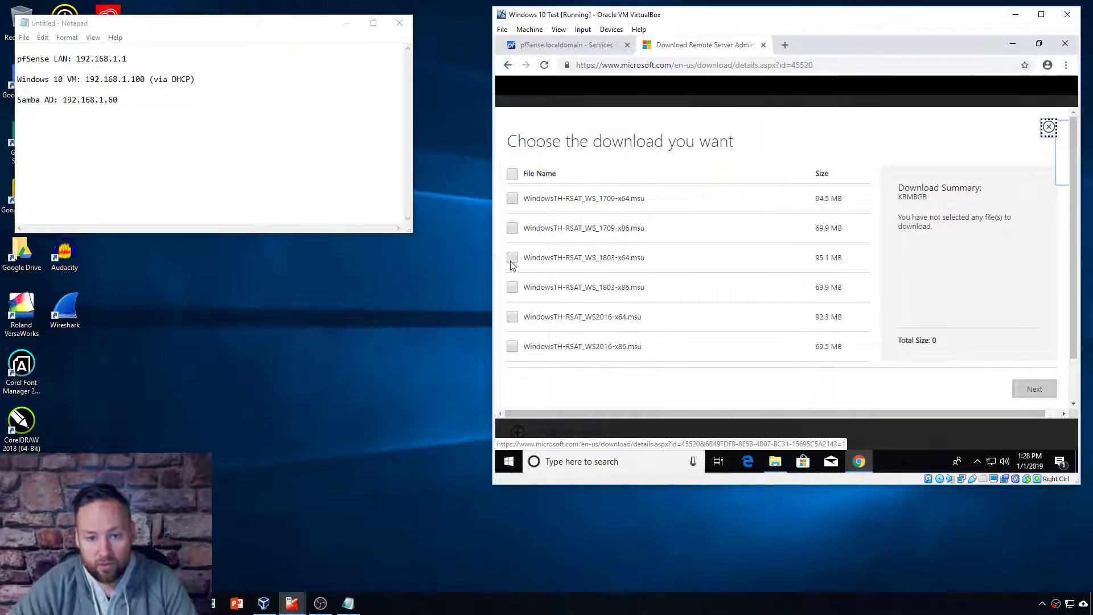
left_click(512, 287)
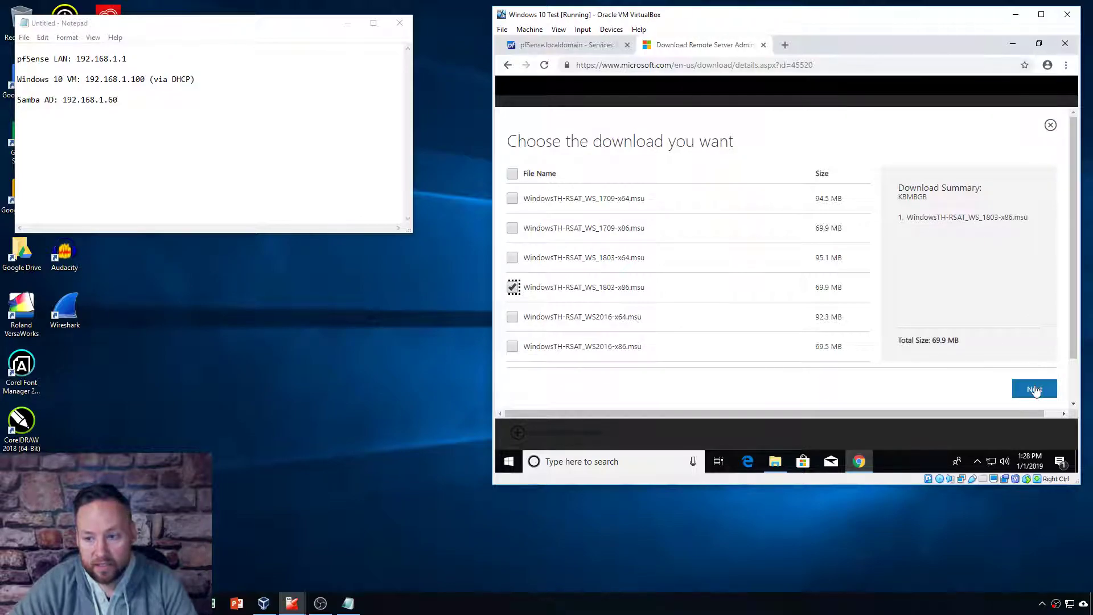
left_click(512, 287)
Step: Confirm the RSAT 1803 x64 file is in Downloads, then close the RSAT page
left_click(775, 461)
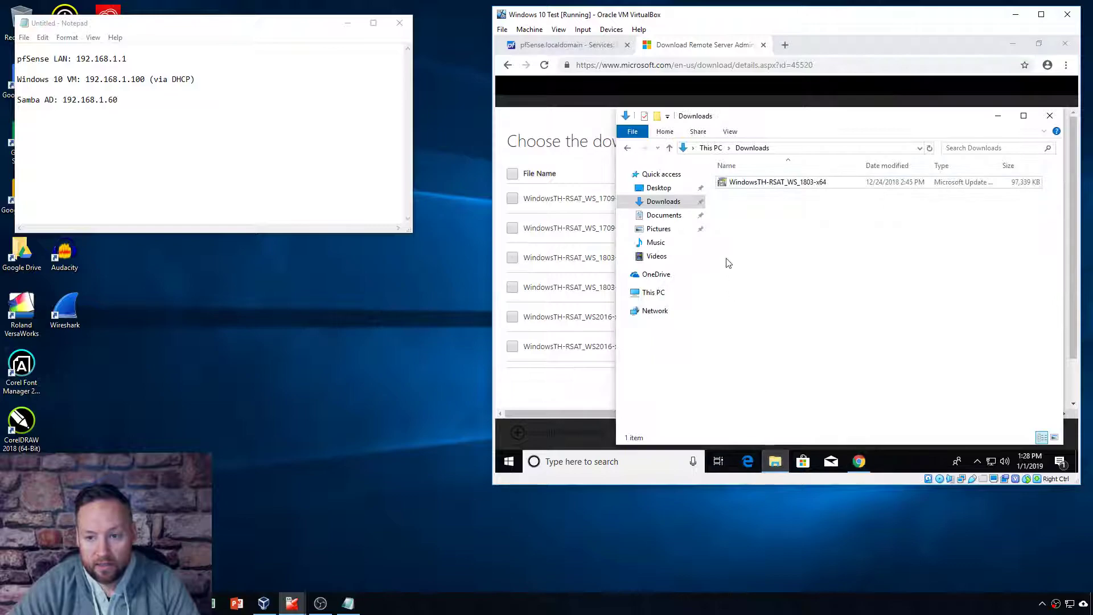
left_click(768, 184)
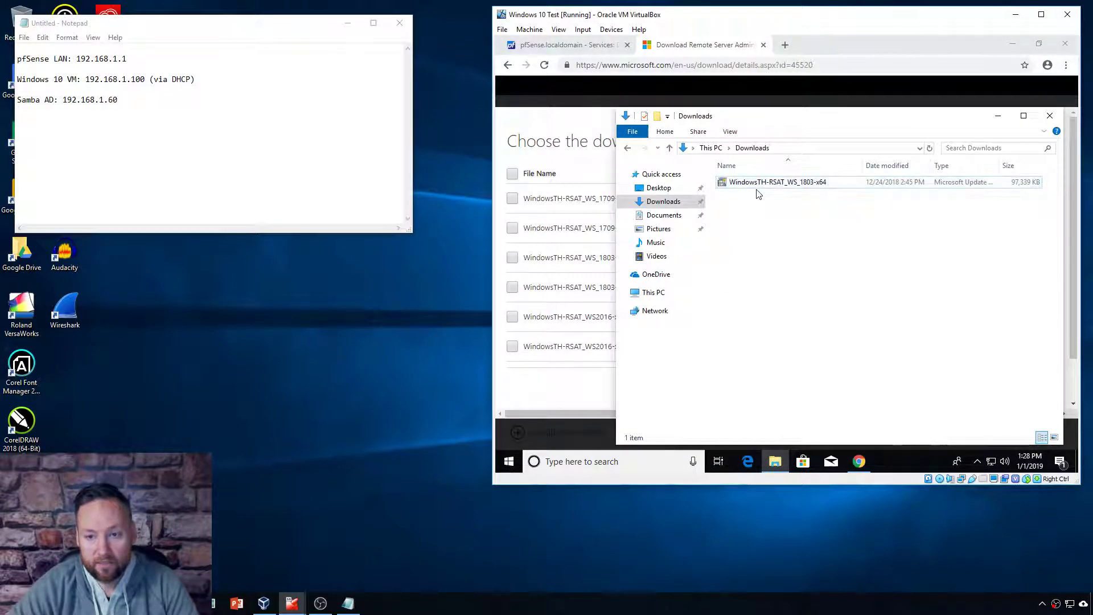
left_click_drag(819, 113, 795, 99)
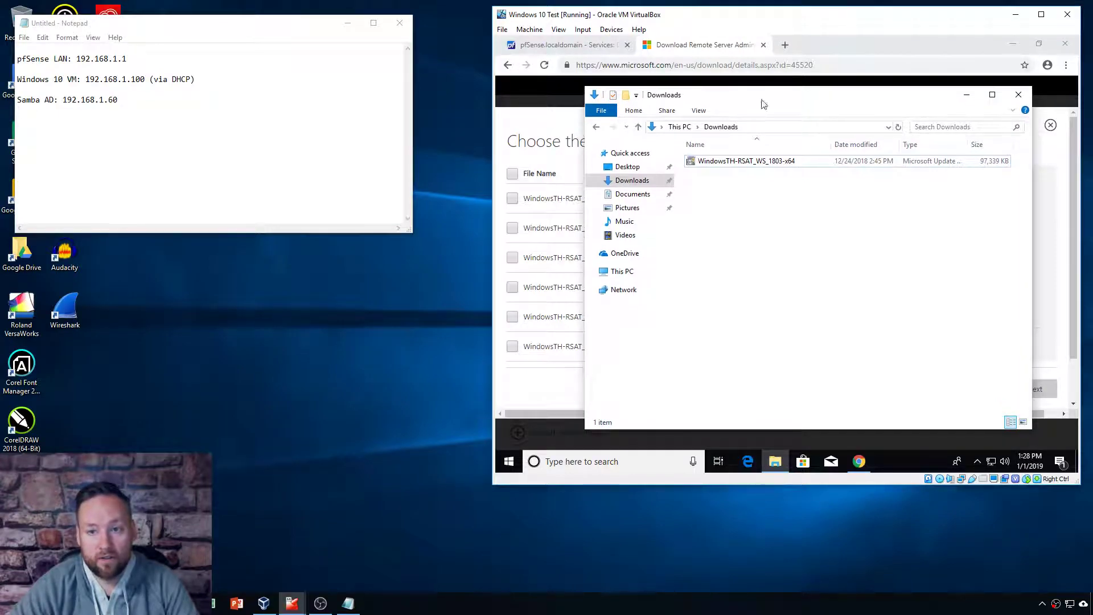
left_click(1019, 95)
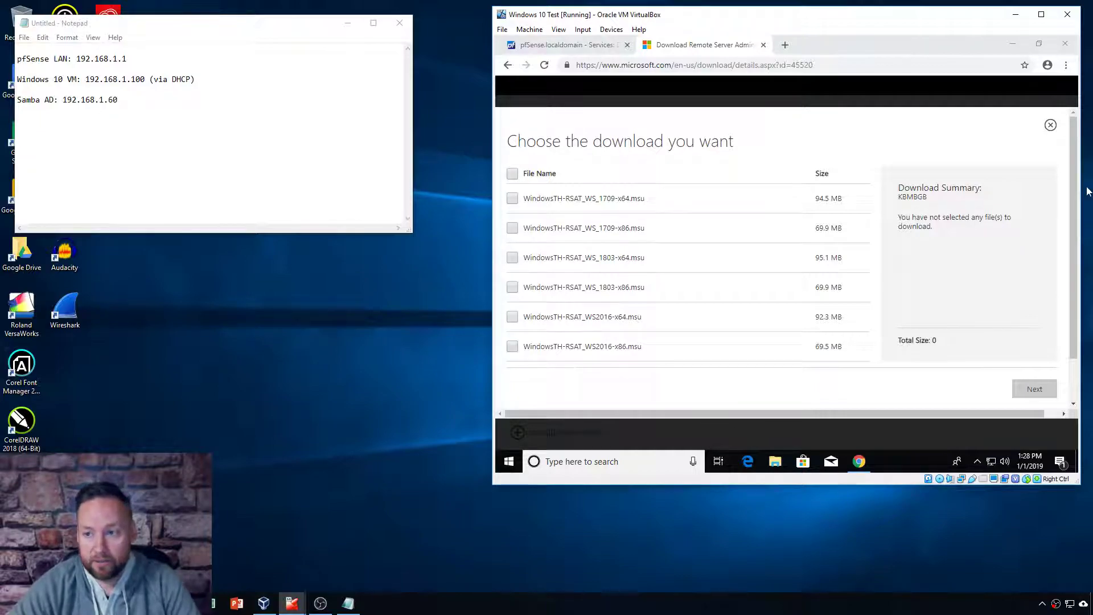
left_click(764, 44)
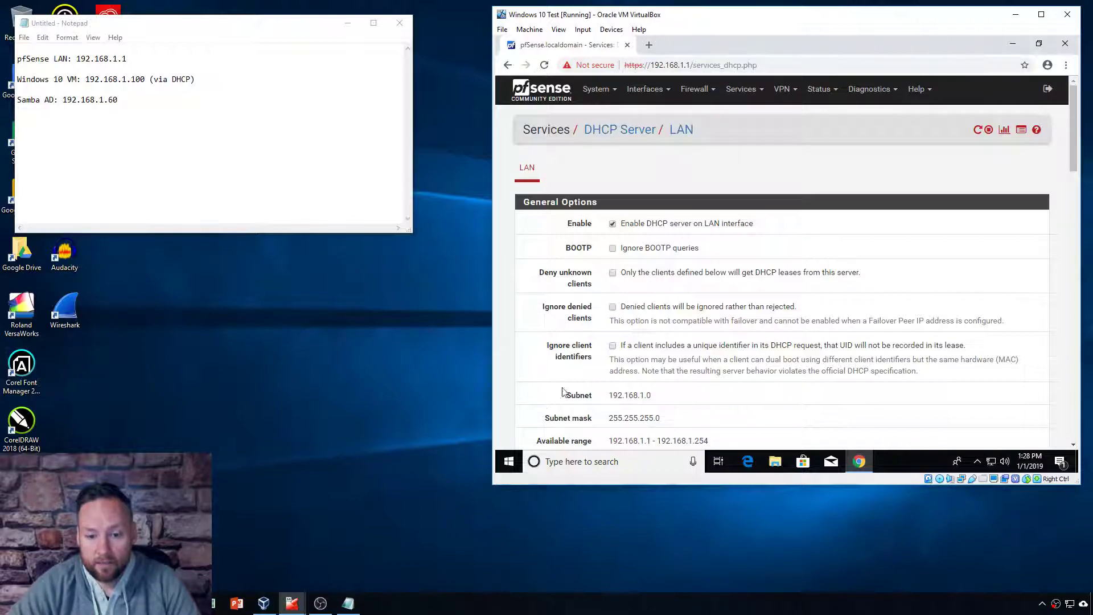
left_click(511, 464)
type("acti")
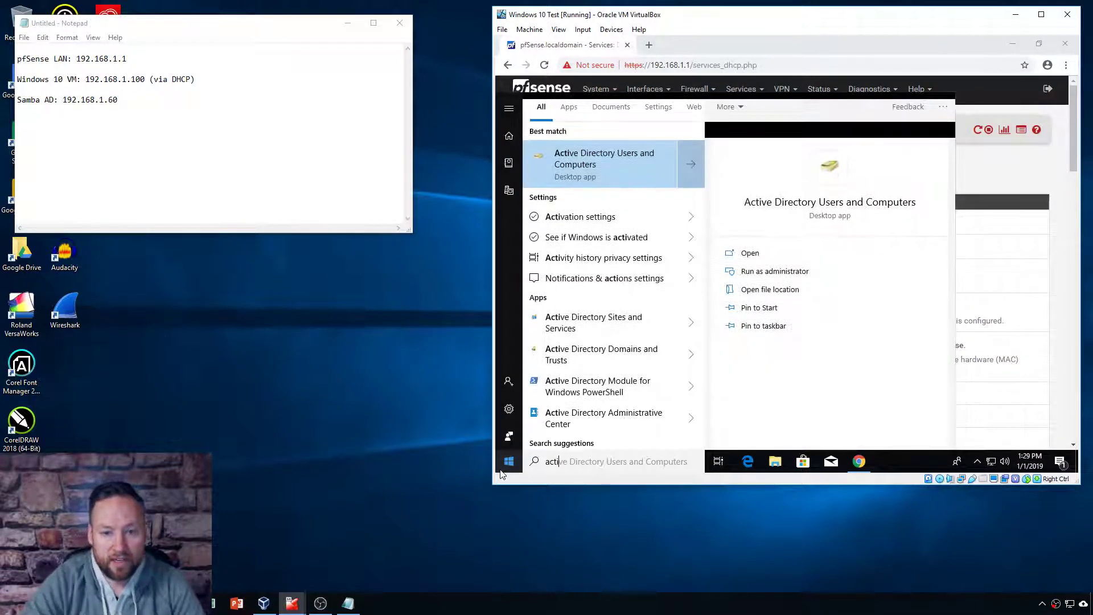
left_click(593, 166)
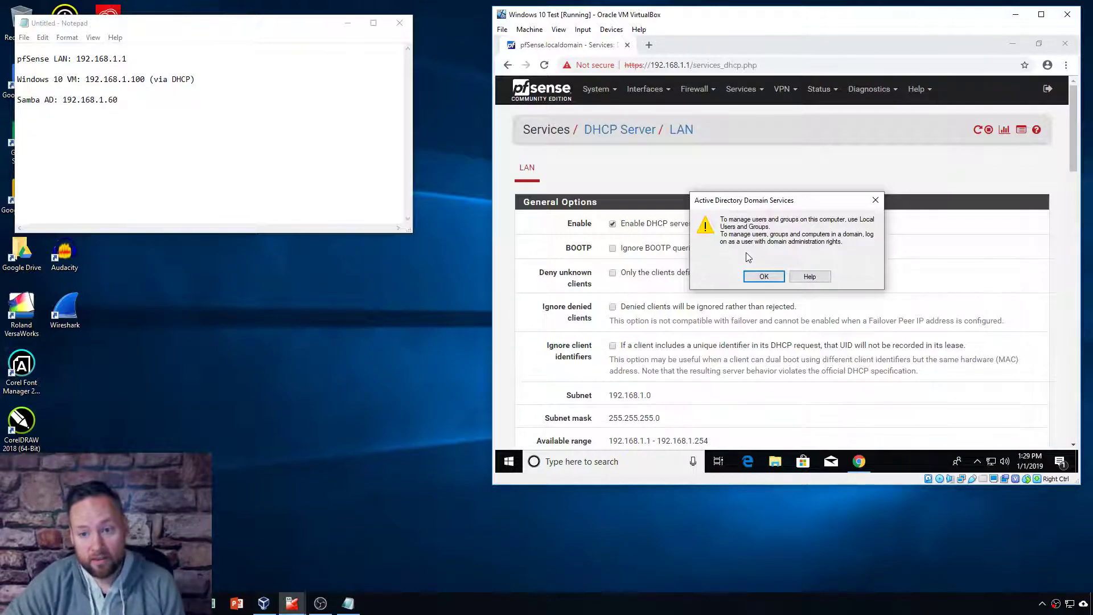
left_click(761, 275)
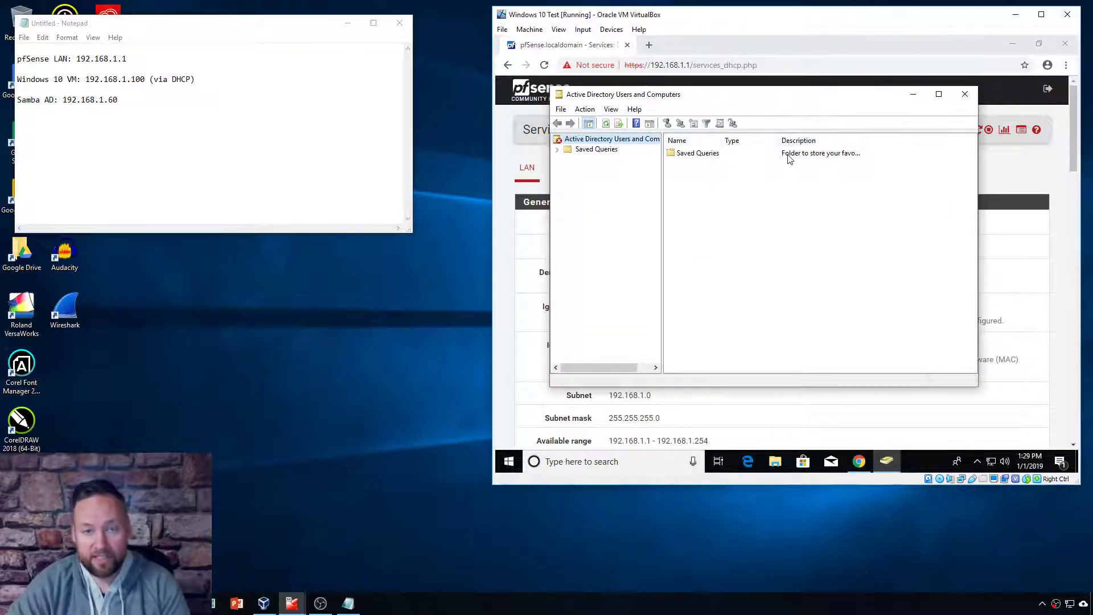
left_click_drag(773, 96, 788, 99)
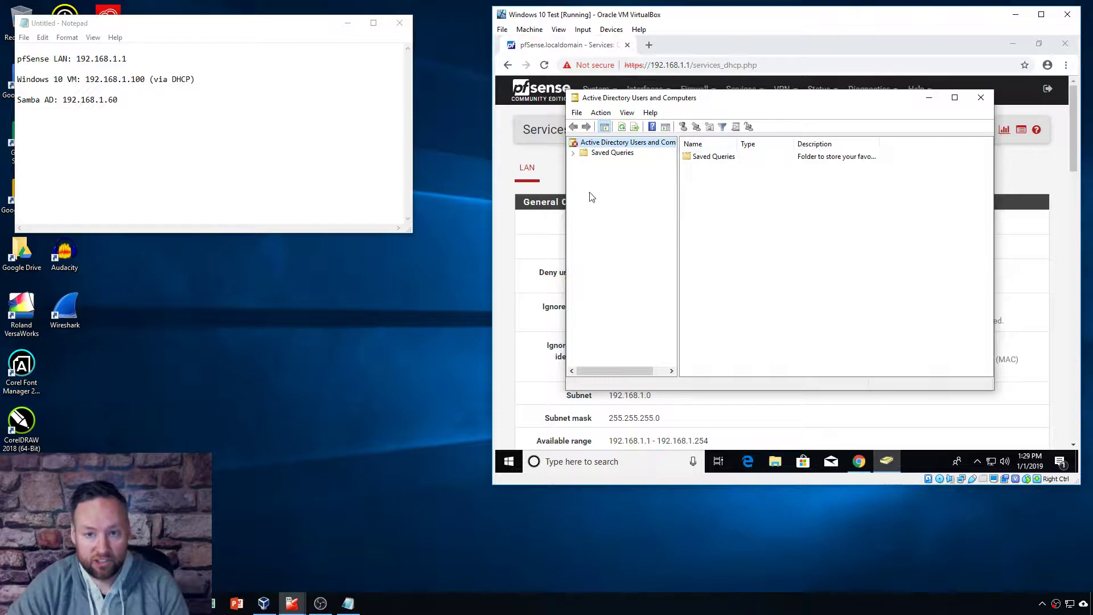
left_click(576, 114)
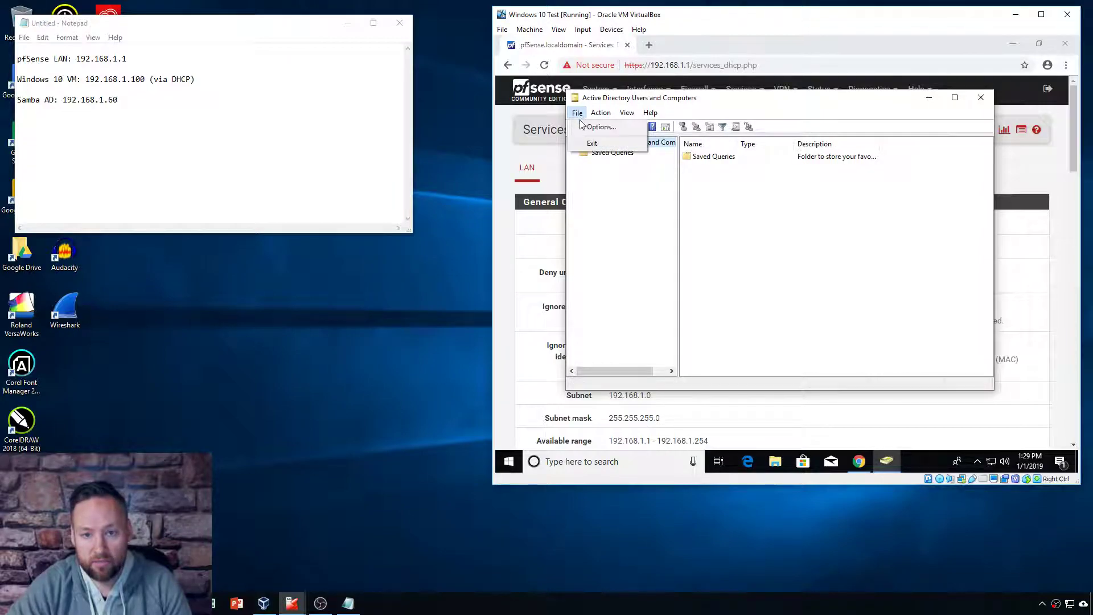
left_click(595, 144)
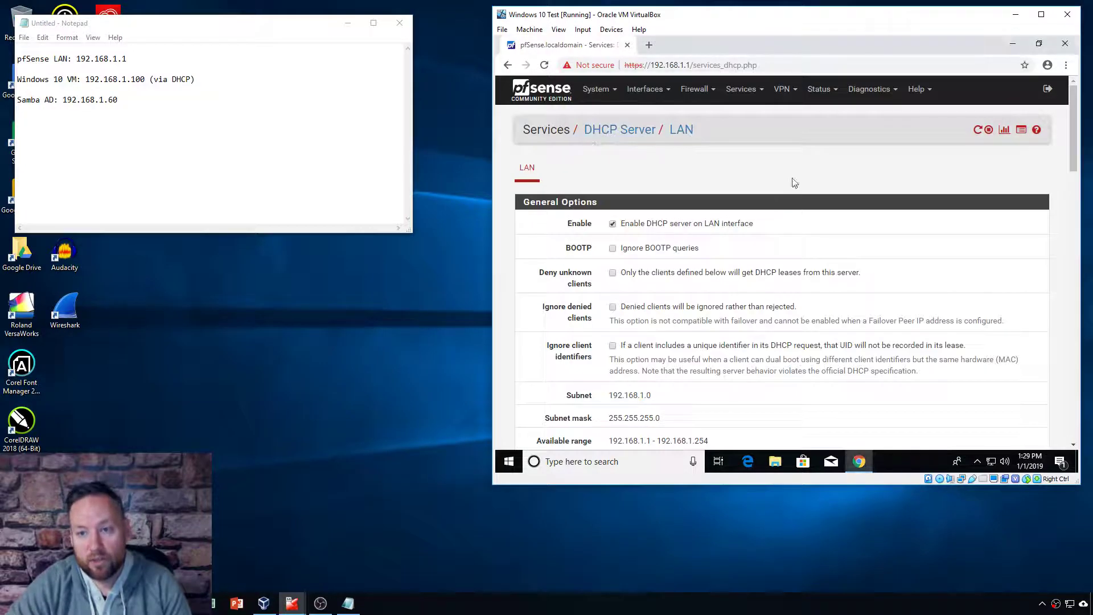
Step: From Start search 'join', open Access work or school, Connect, and pick local Active Directory domain
left_click(1013, 44)
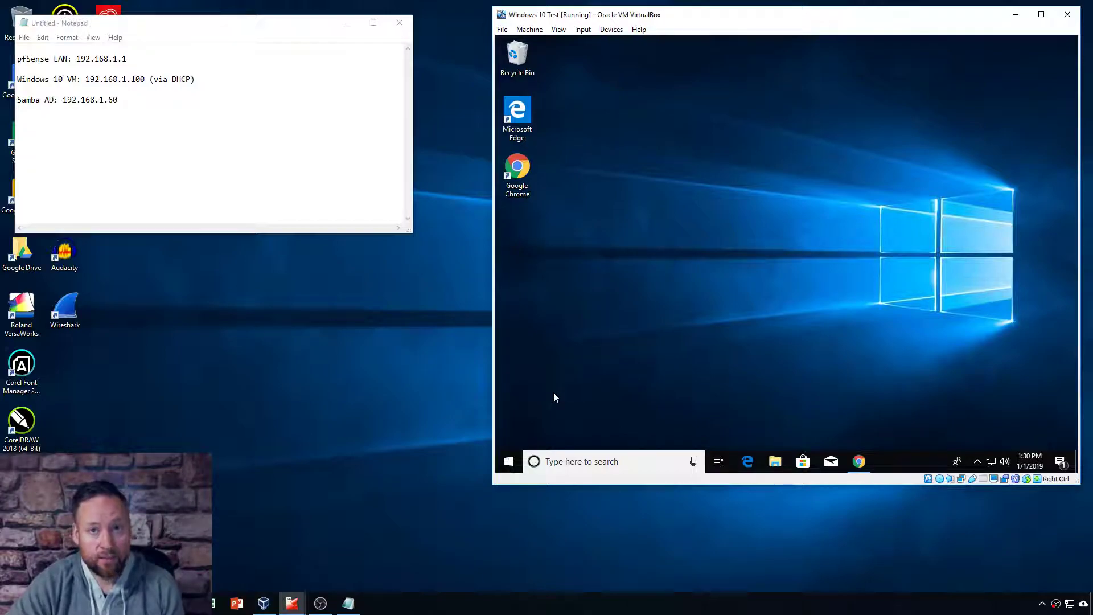
left_click(509, 462)
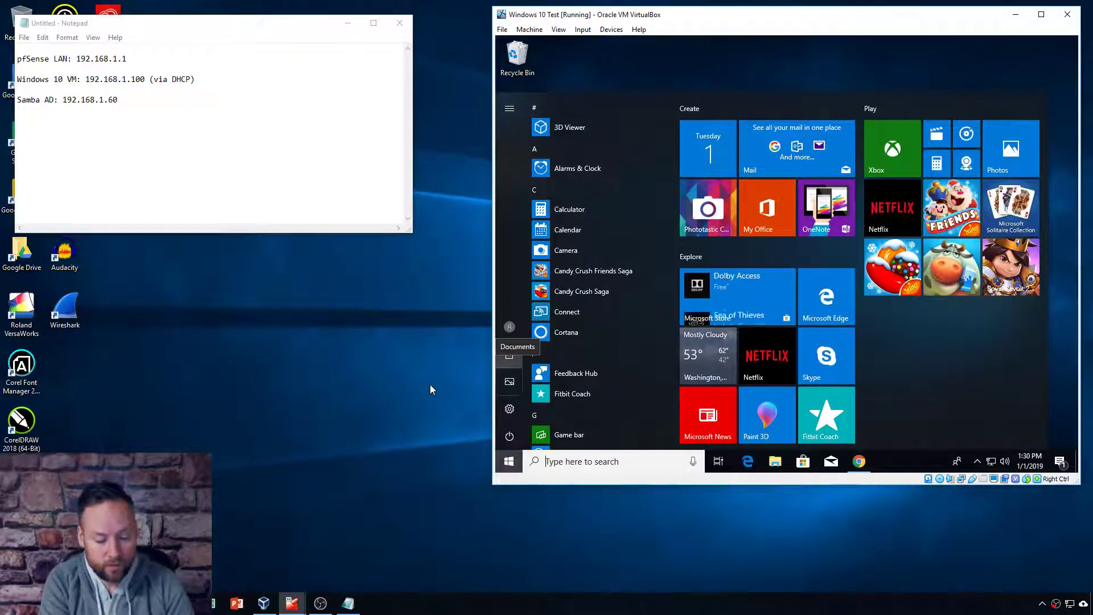
type("join")
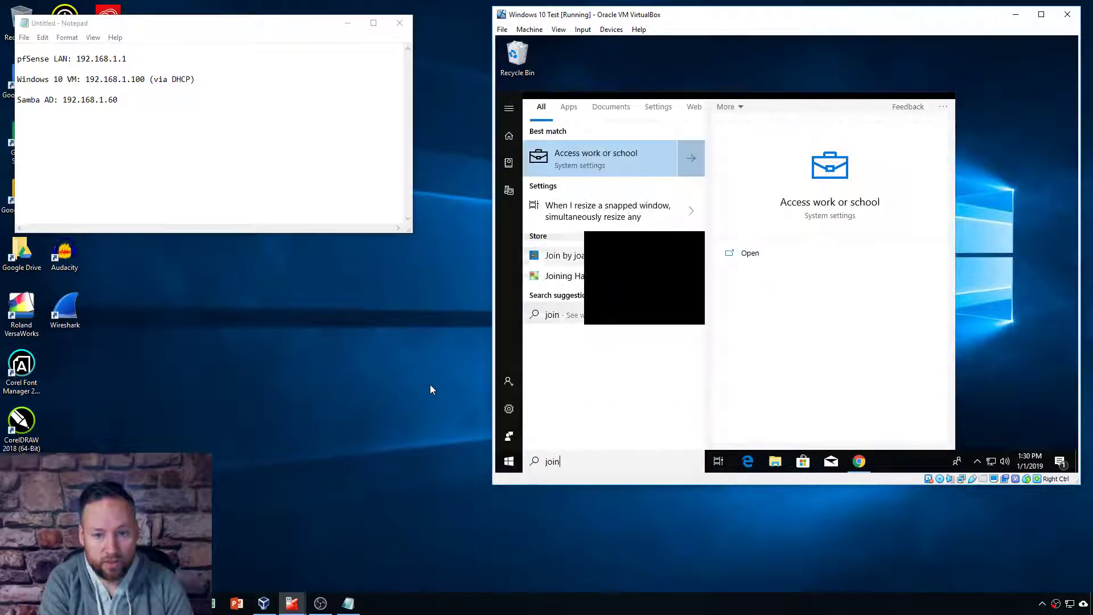
key("Return")
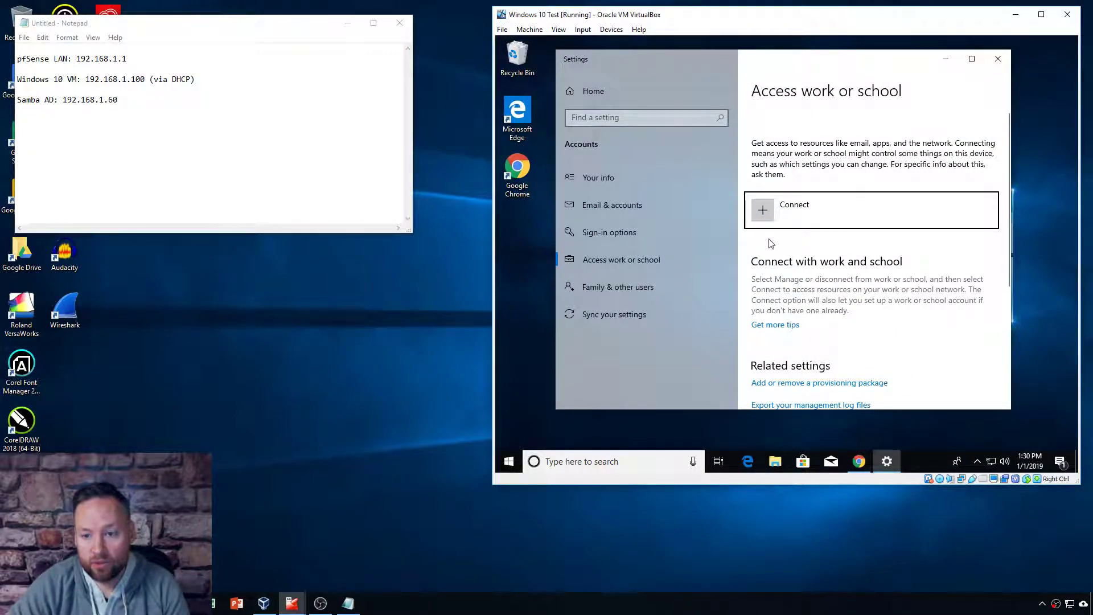
left_click(799, 214)
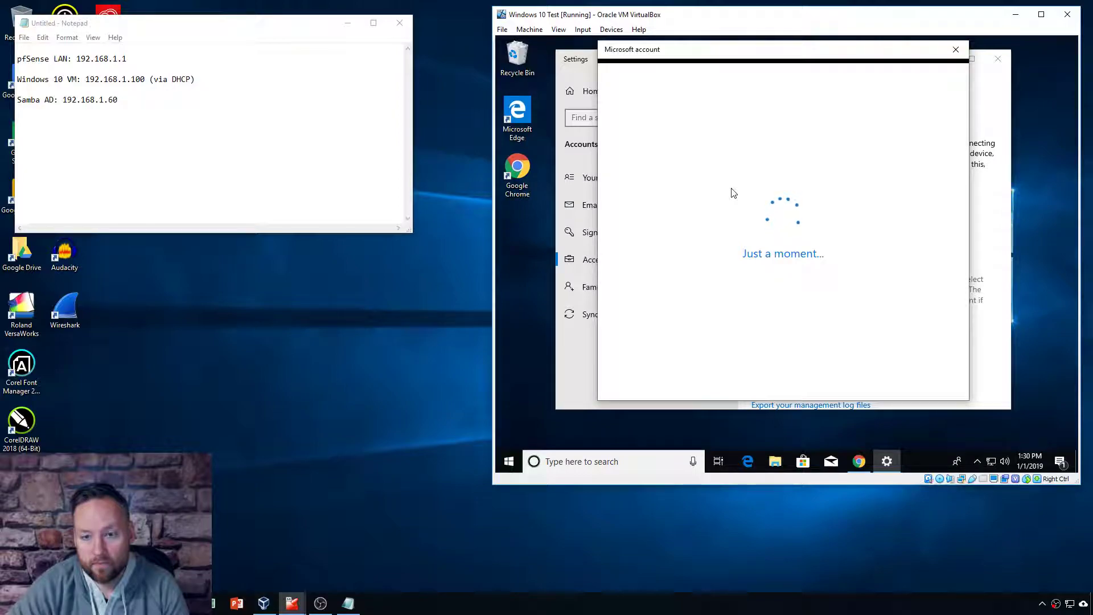
left_click_drag(854, 50, 763, 79)
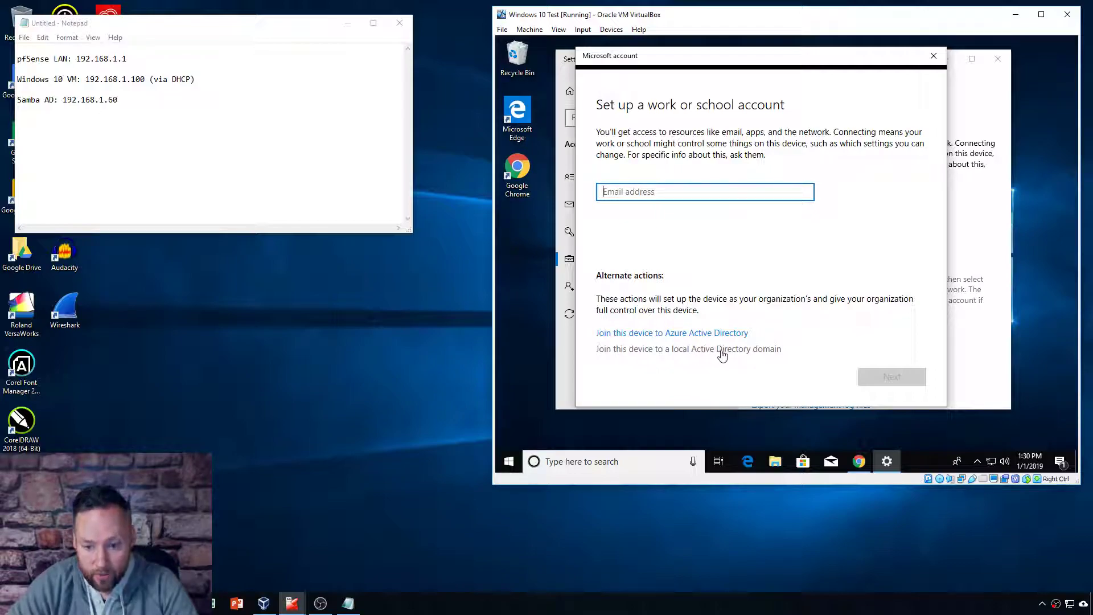
left_click(721, 350)
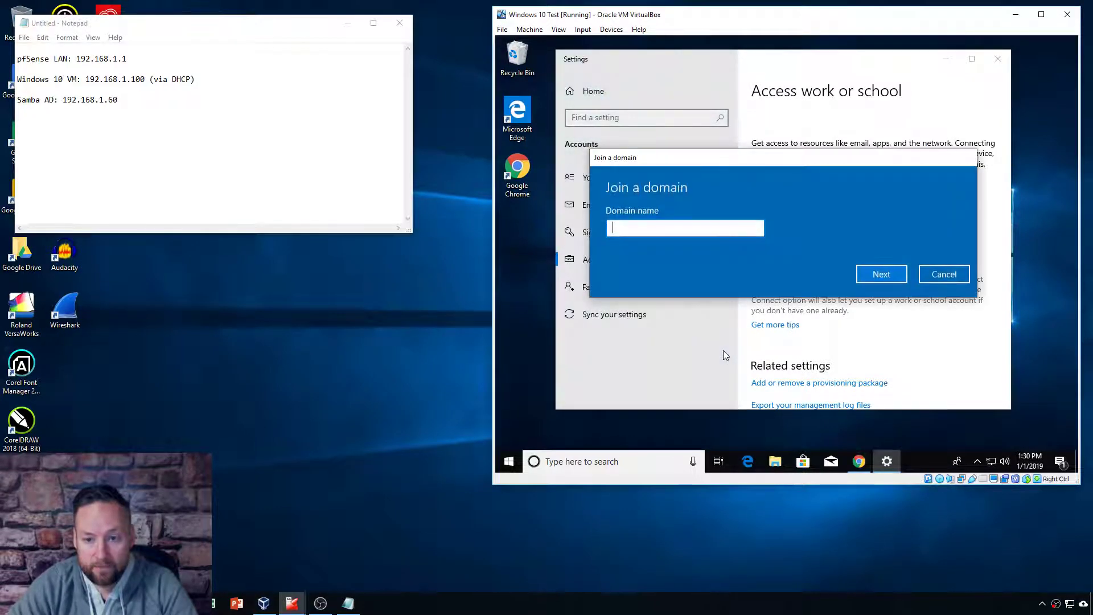
Step: Enter domain ad.testcompany.com and authorise the join with the Administrator account and its password
type("ad.testcompany.com")
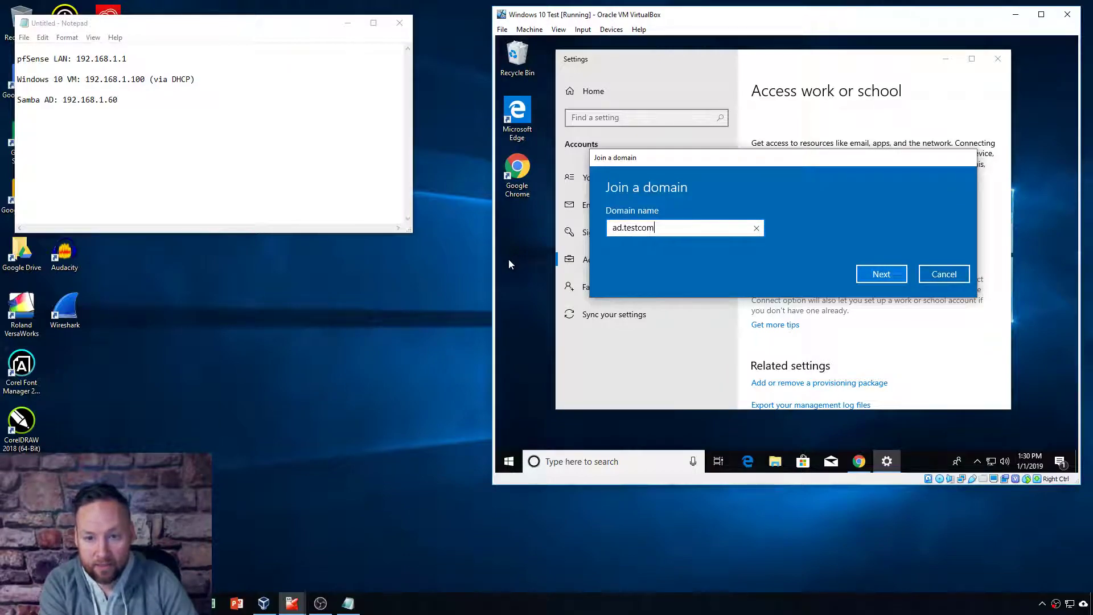
left_click(877, 275)
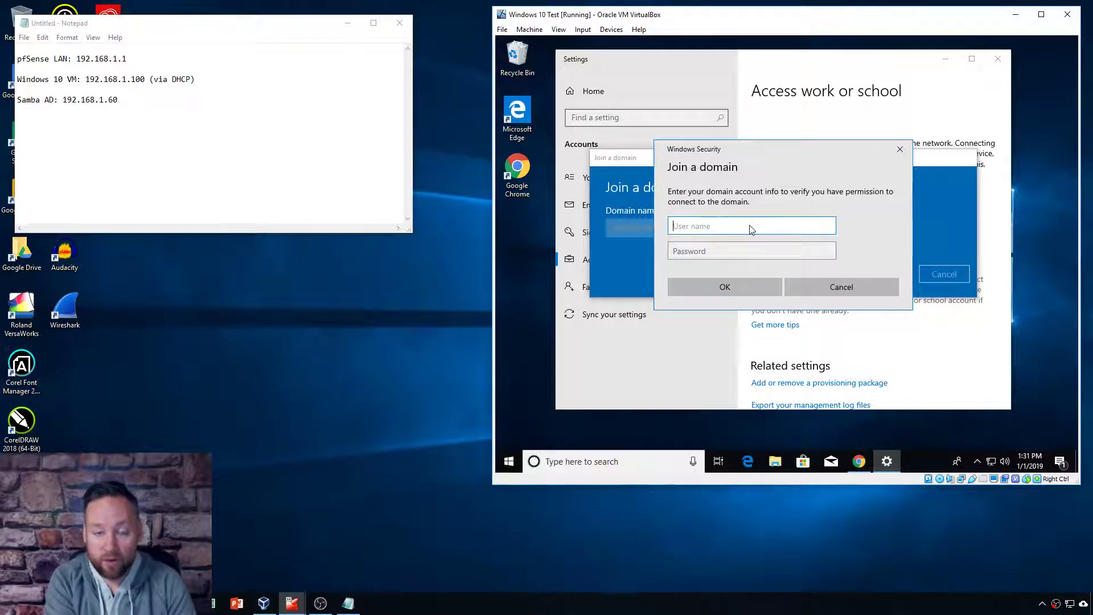
type("Administrator")
key("Tab")
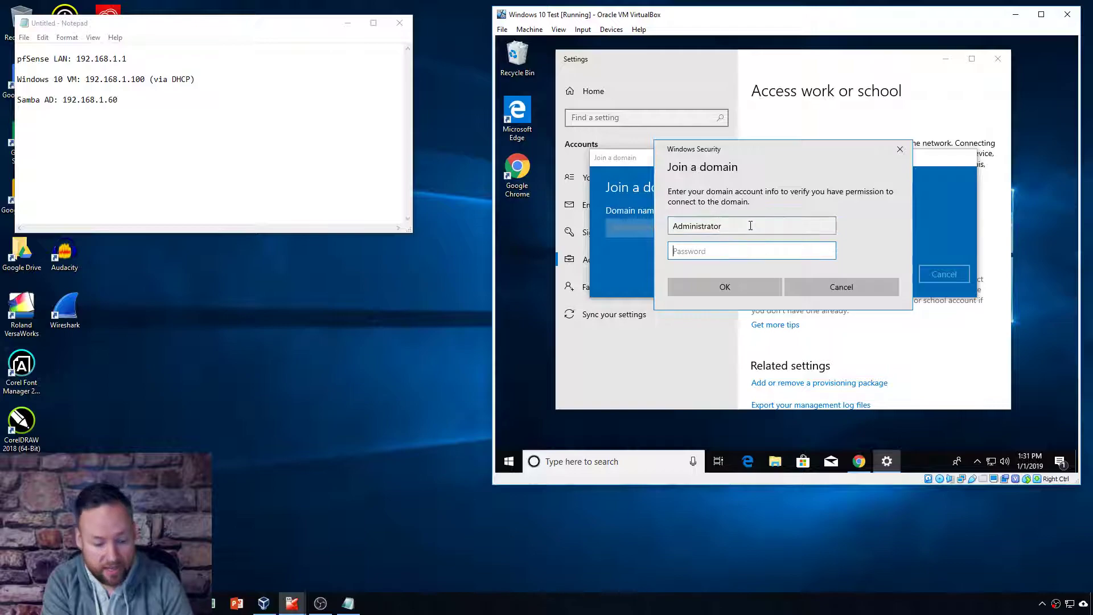
type("•••••")
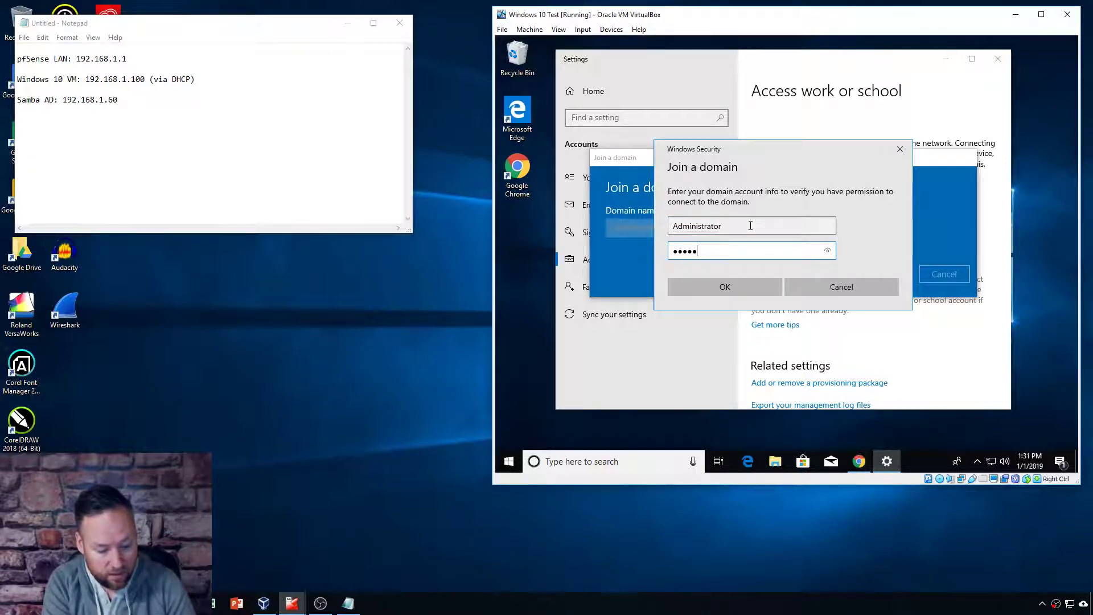
type("••••••")
key("Return")
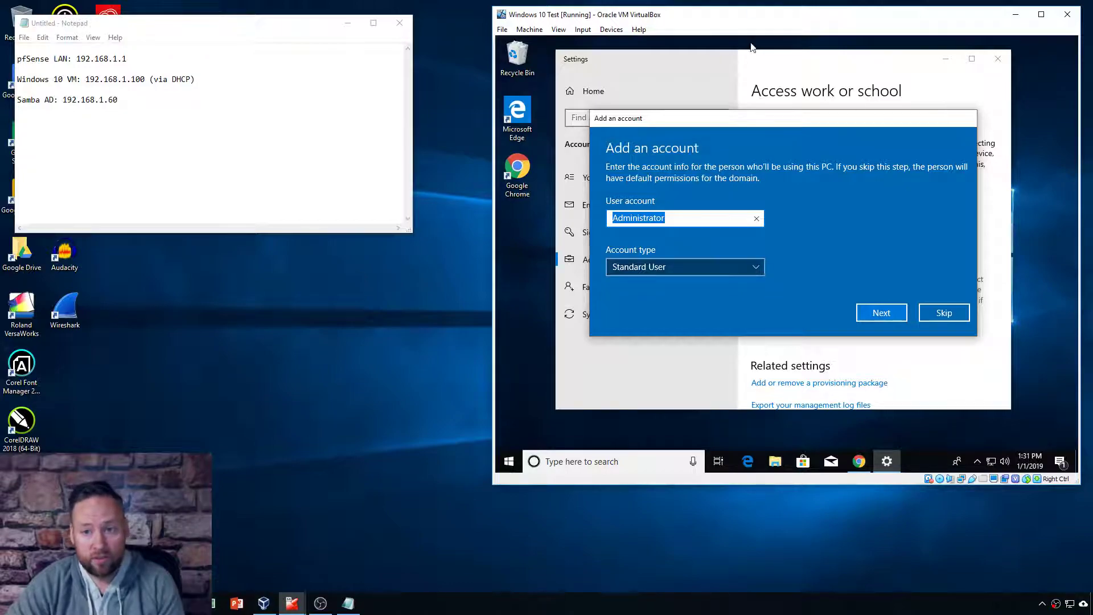
left_click_drag(797, 20, 799, 23)
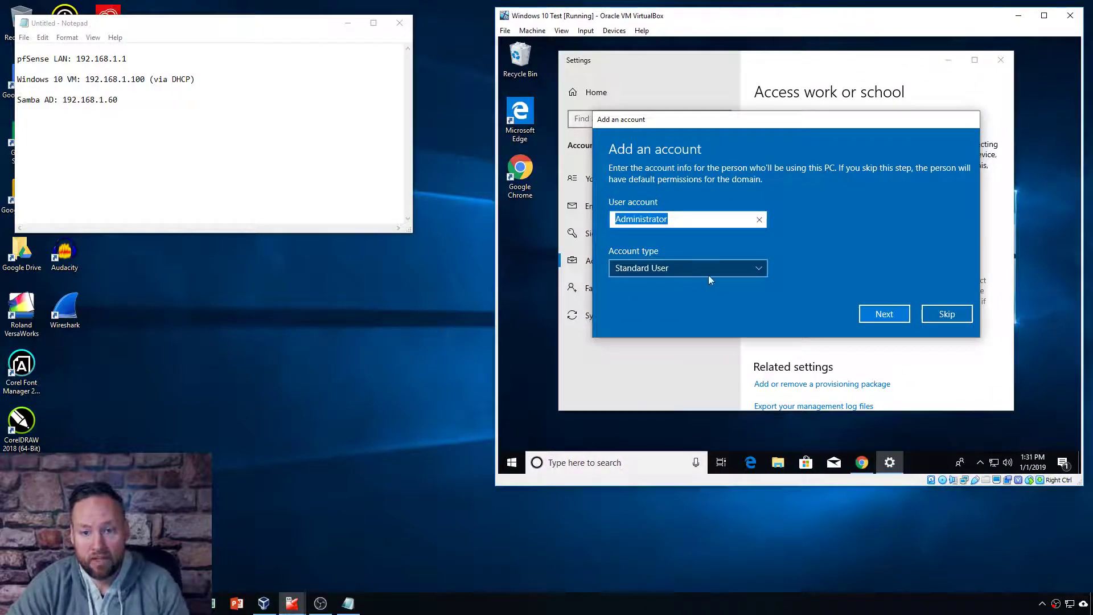
left_click(750, 266)
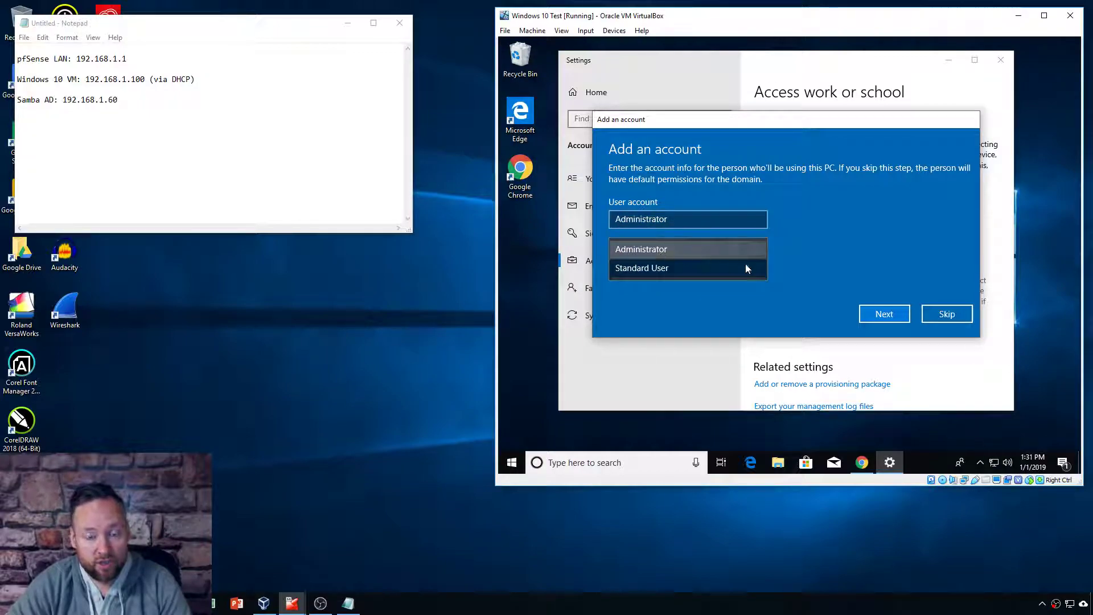
left_click(663, 269)
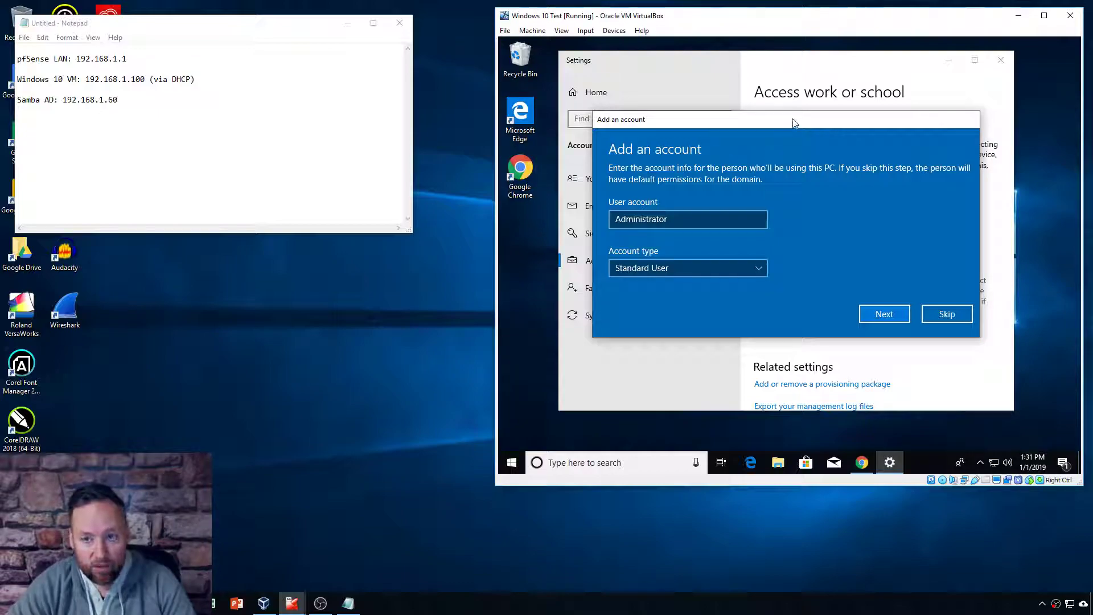
left_click(946, 314)
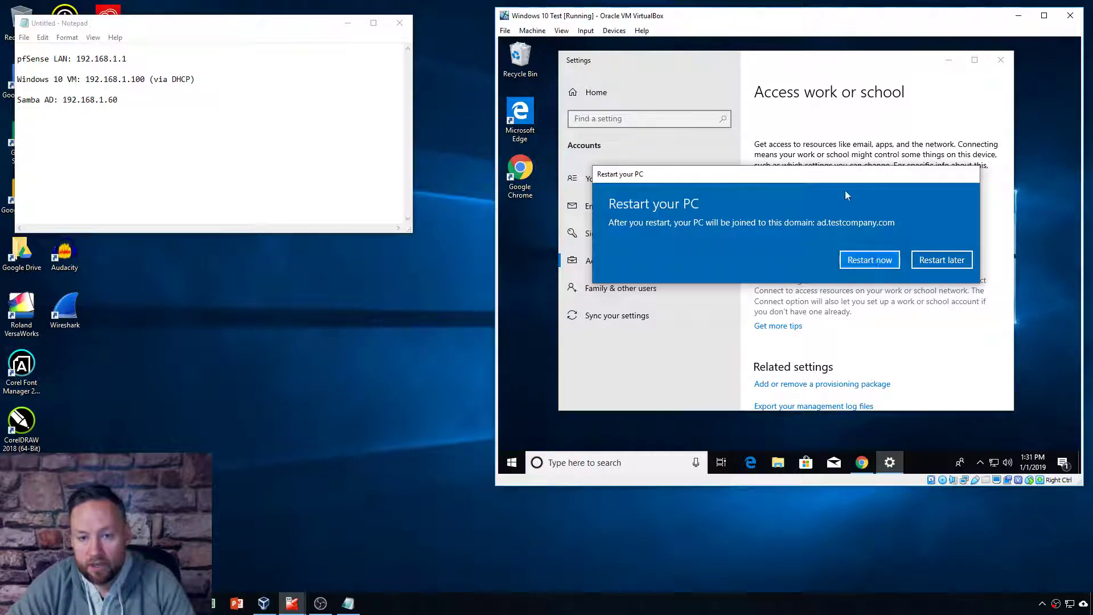
Step: Choose Restart now so the VM reboots to finish joining ad.testcompany.com
left_click(859, 262)
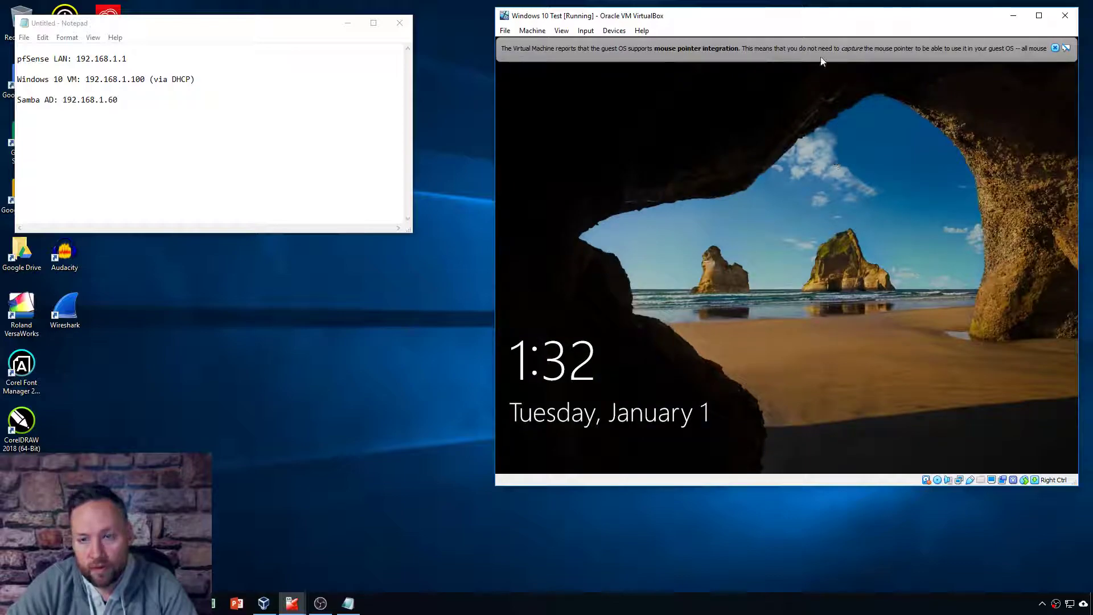
Step: Dismiss the pointer notice and lock screen, then choose Other user at sign-in
left_click(1055, 47)
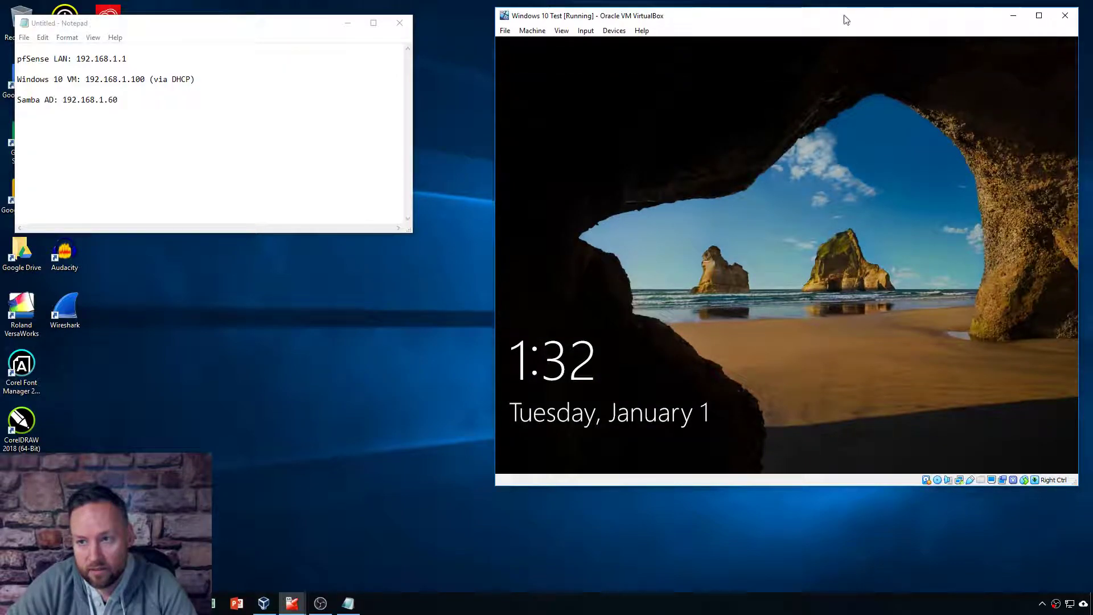
left_click(741, 319)
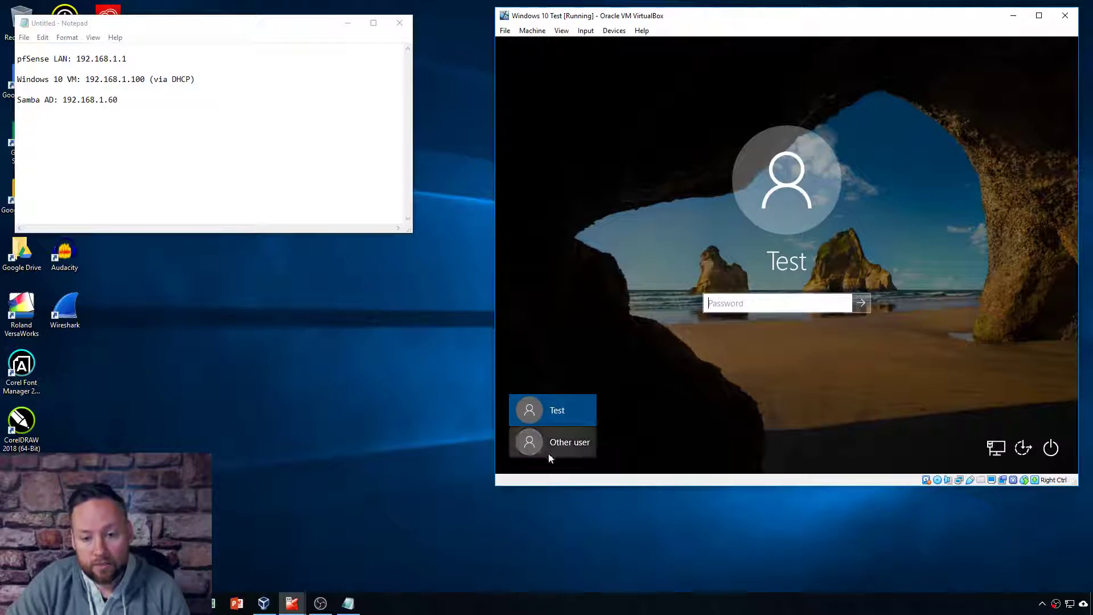
left_click(564, 444)
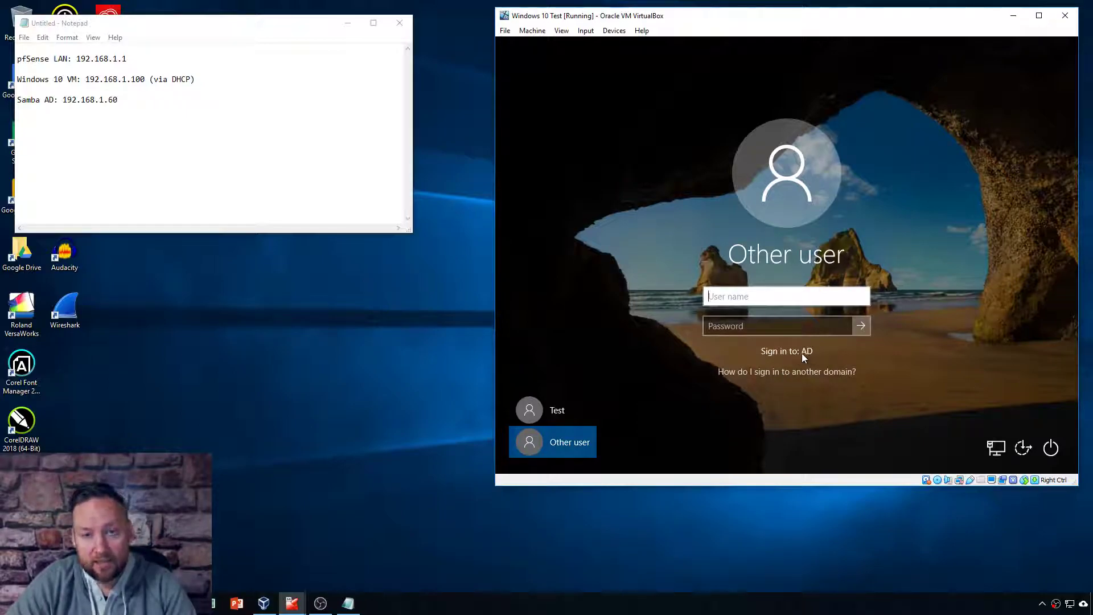
Step: Sign in with user name AD\Administrator and the domain Administrator password
left_click(742, 297)
type("Administrator")
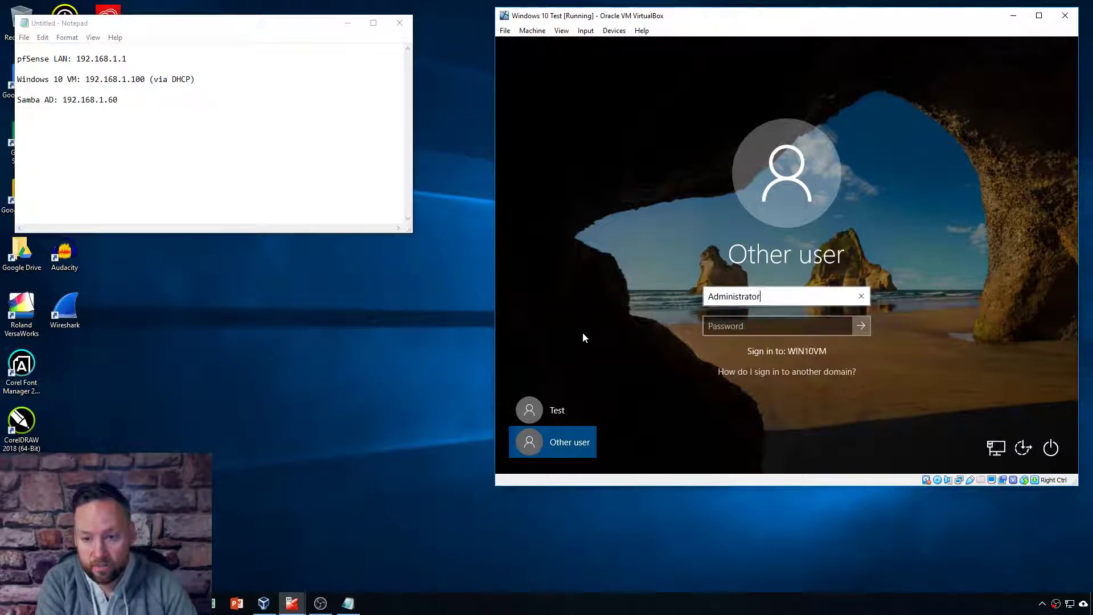
key("Tab")
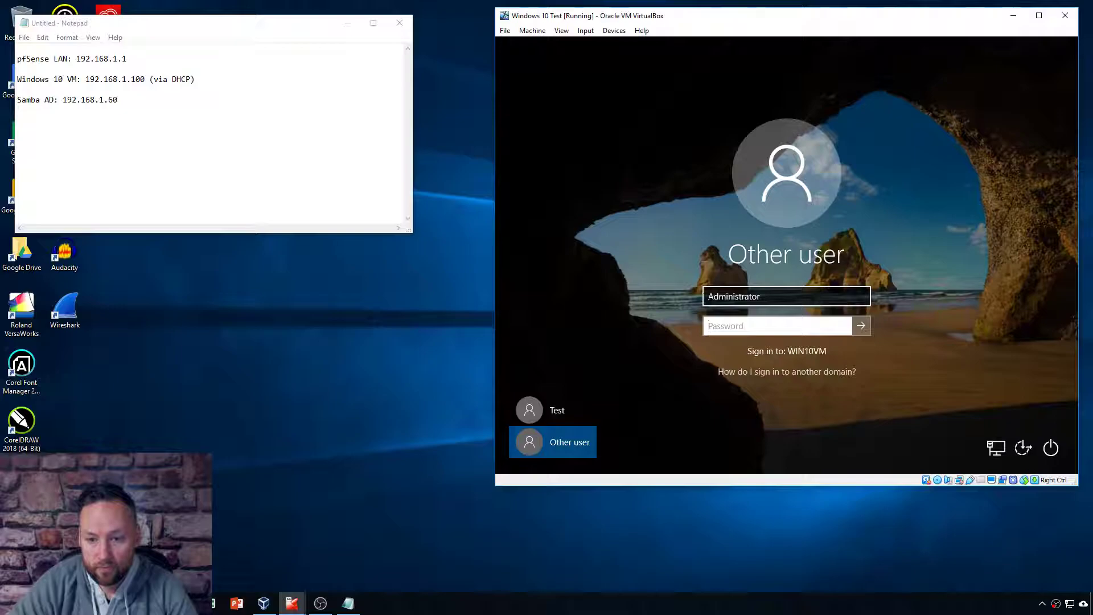
key("shift+Tab")
key("Home")
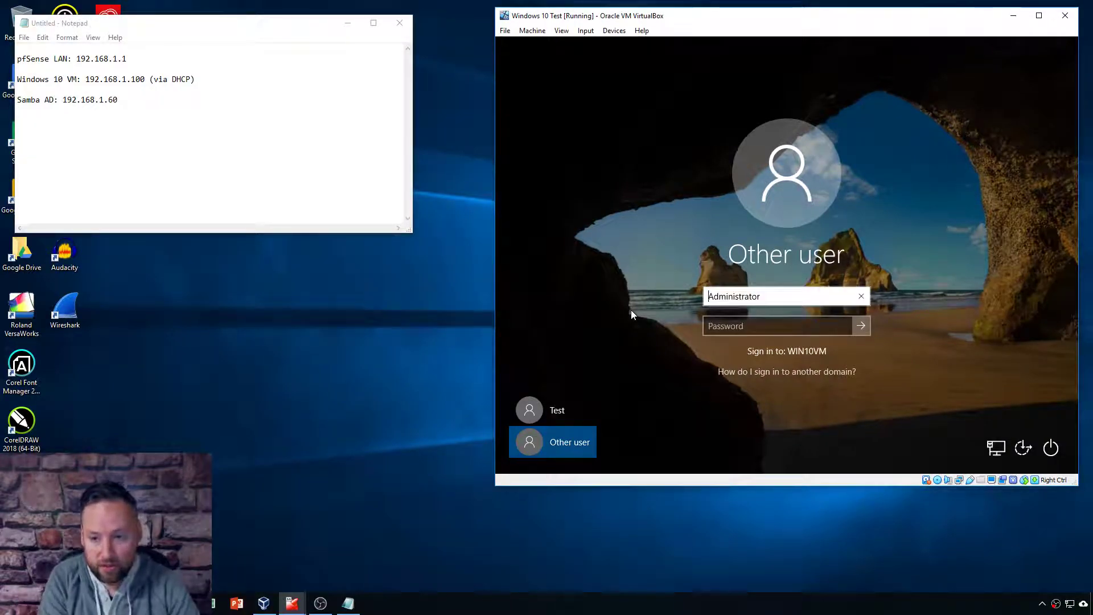
type("AD\\")
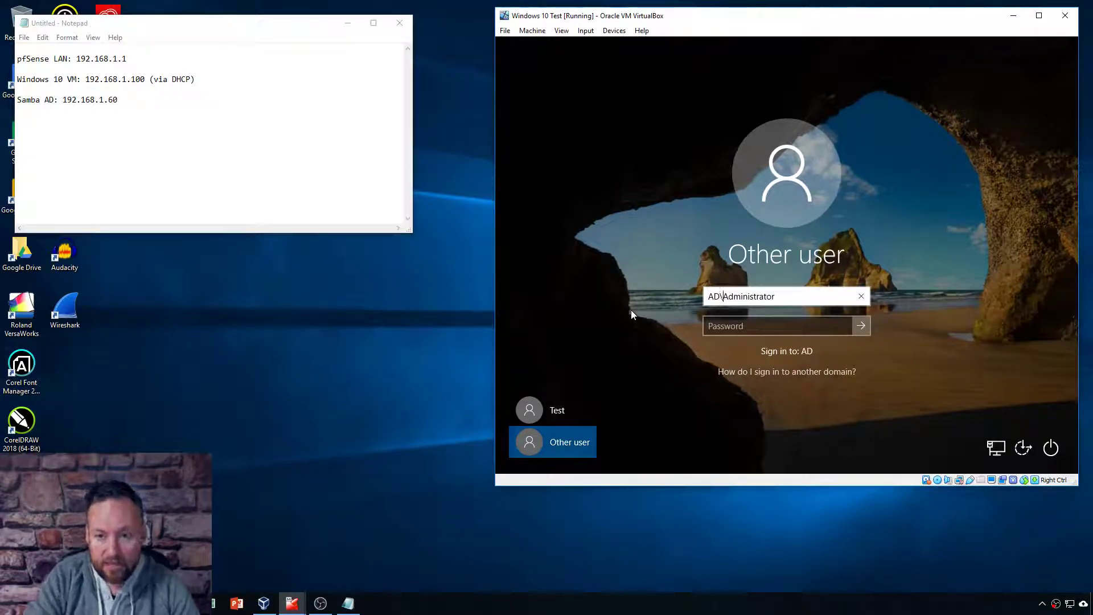
key("Tab")
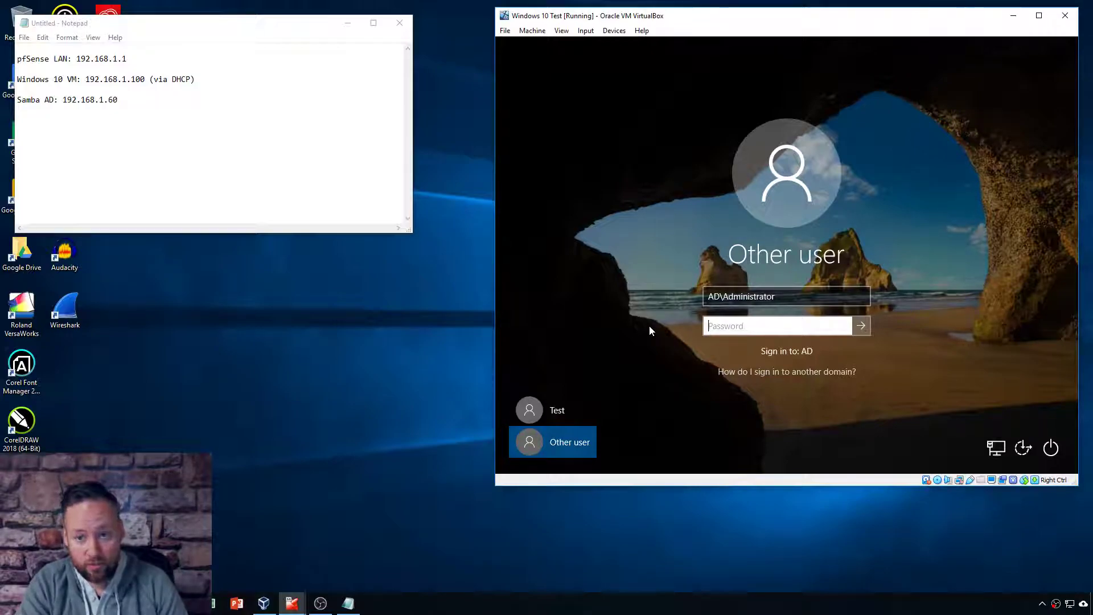
type("•••")
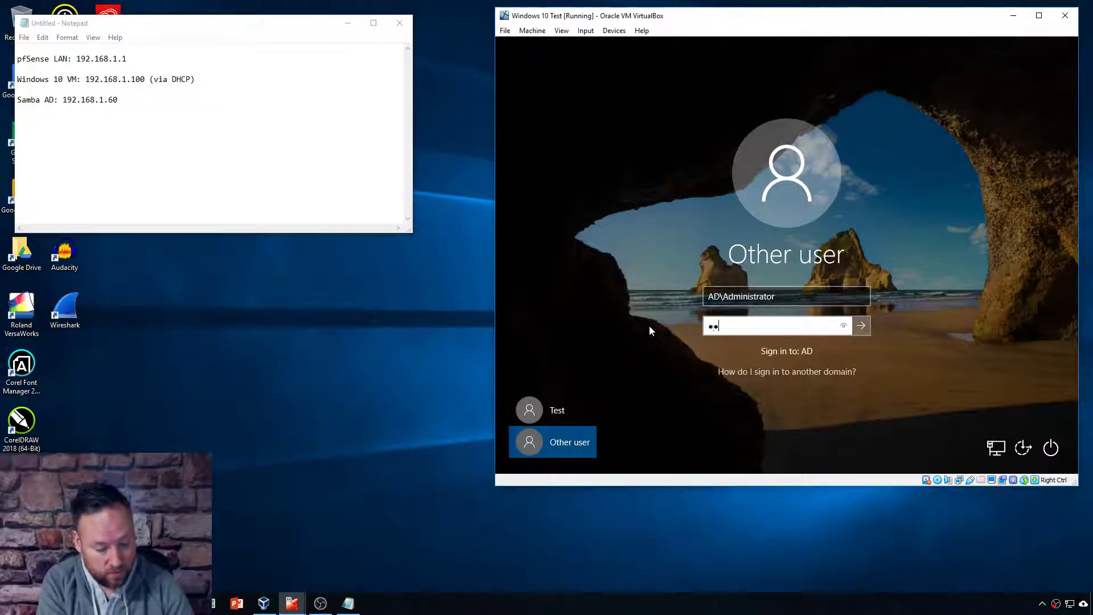
type("••••••••")
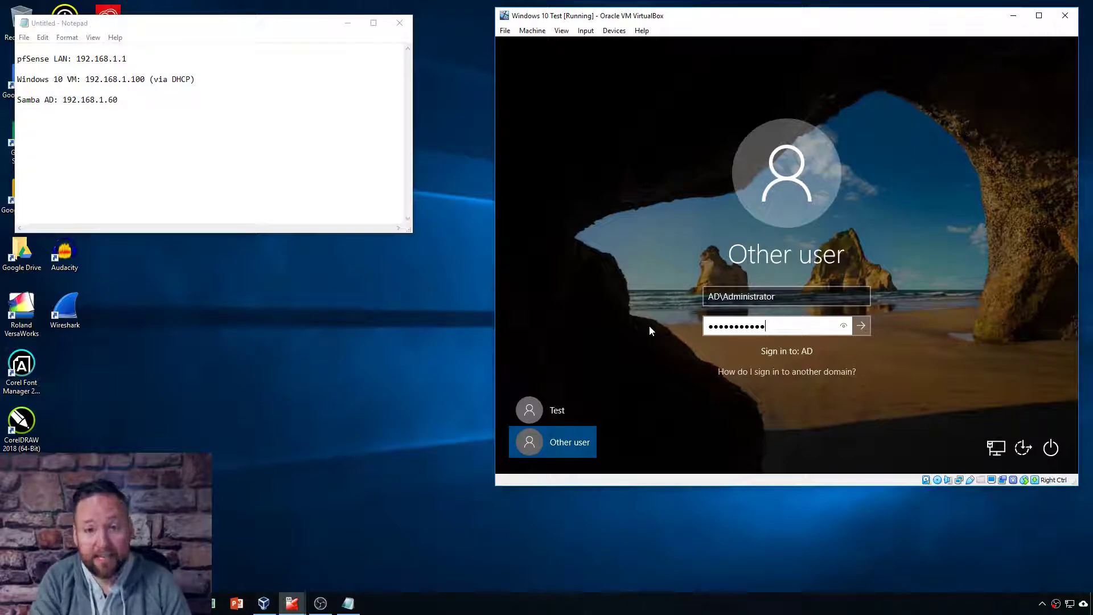
key("Return")
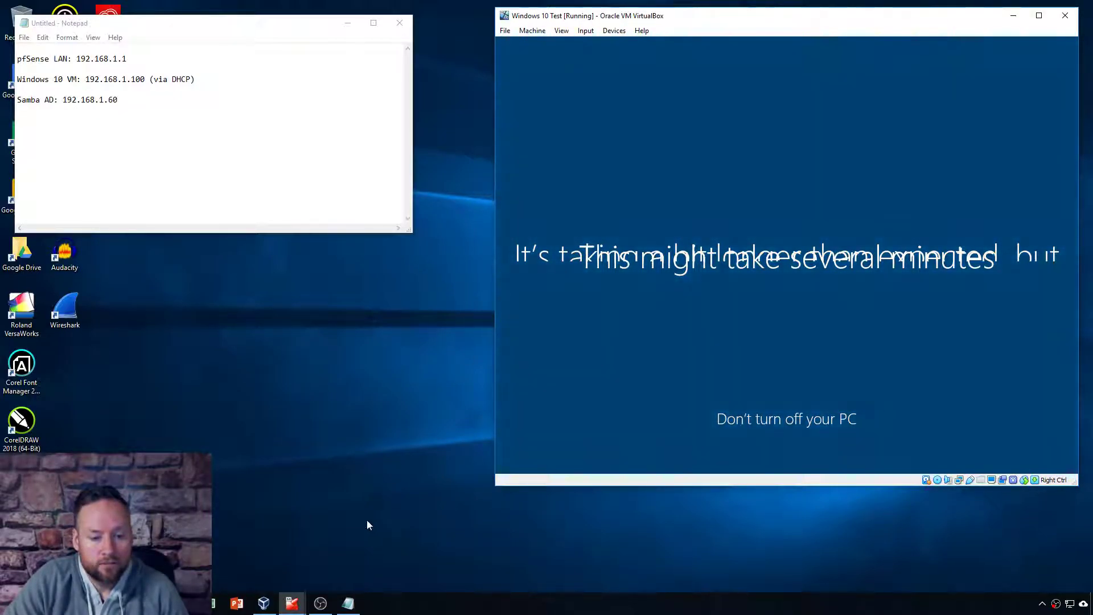
Step: Bring up the Ubuntu Samba AD VM window, enlarge it and place it beside Windows 10
left_click(291, 603)
left_click(300, 546)
left_click_drag(409, 220, 497, 351)
left_click_drag(325, 98, 258, 58)
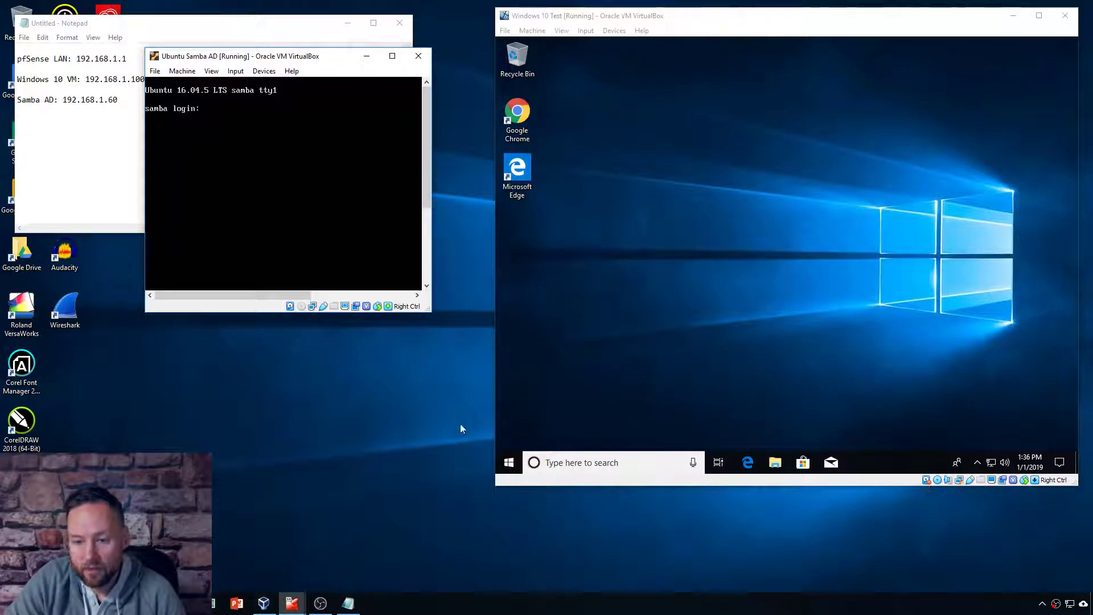
Step: Search the Windows 10 Start menu for 'active' and launch Active Directory Users and Computers
left_click(500, 463)
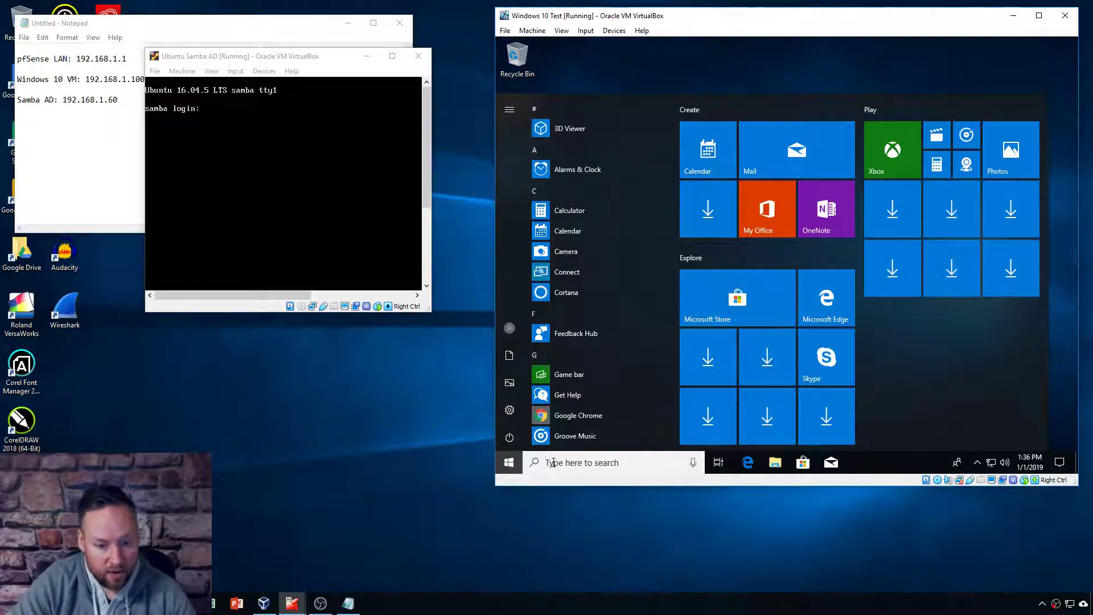
type("active")
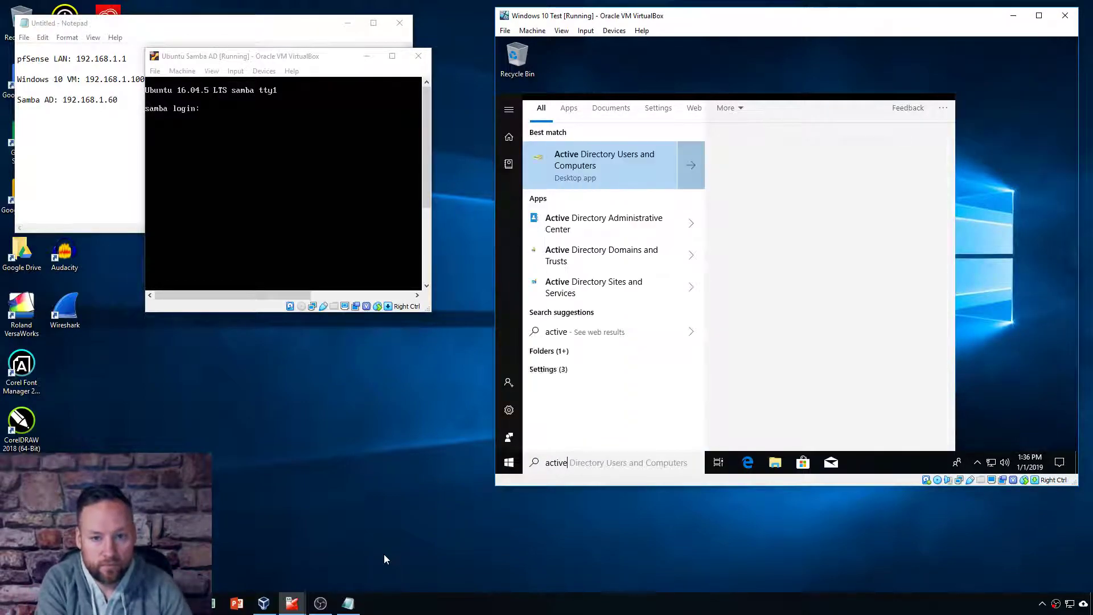
left_click(617, 159)
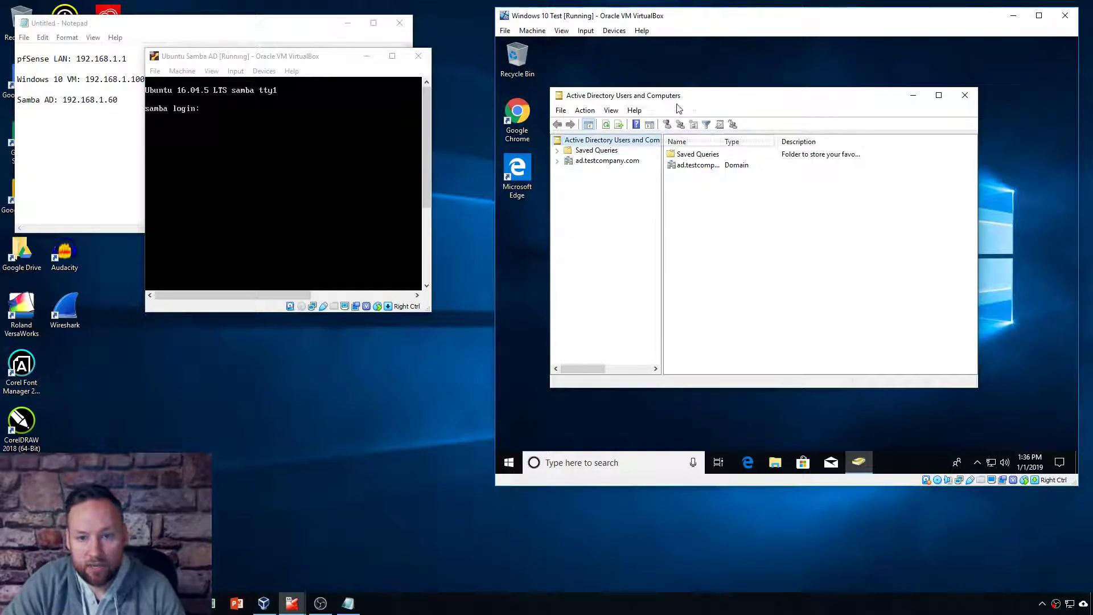
Step: Maximize the directory console, widen its tree pane, and list the Users container with a wider Name column
left_click(558, 161)
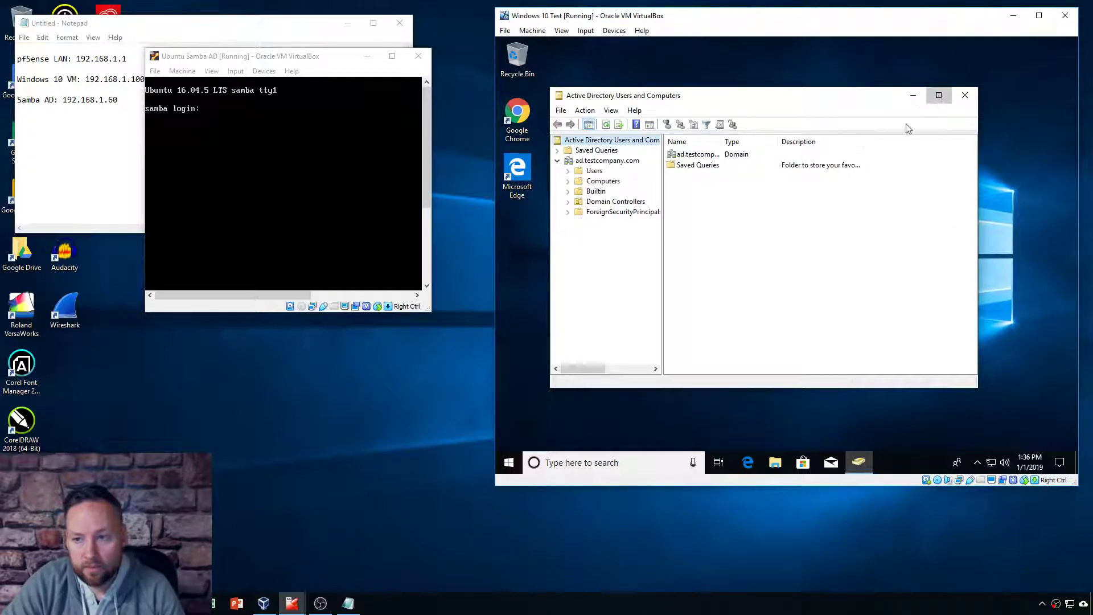
left_click(939, 95)
left_click_drag(661, 138, 731, 140)
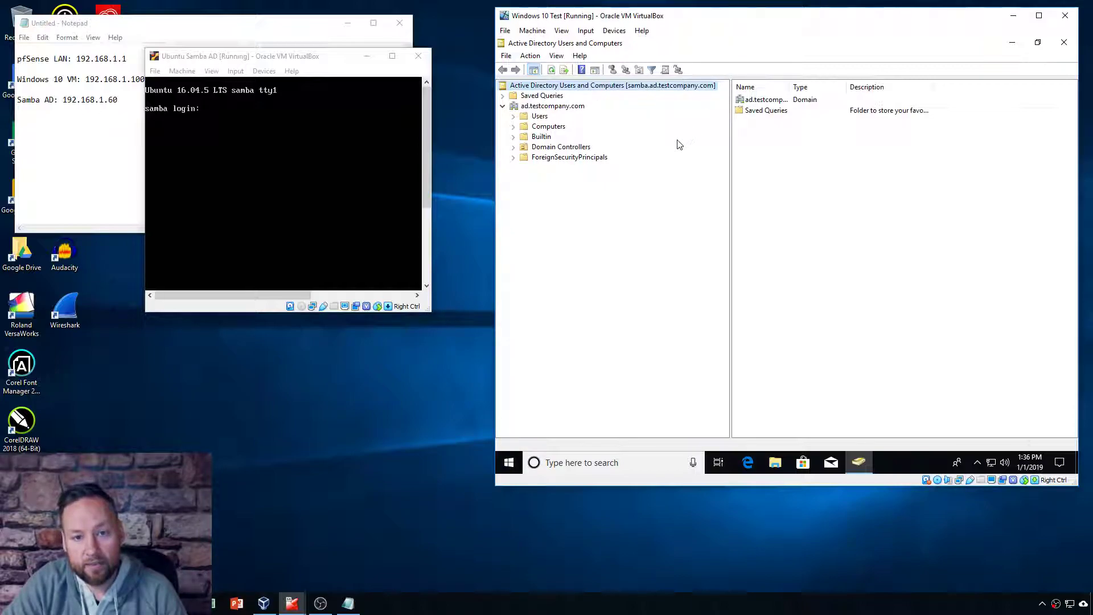
left_click(328, 57)
left_click_drag(328, 58, 282, 51)
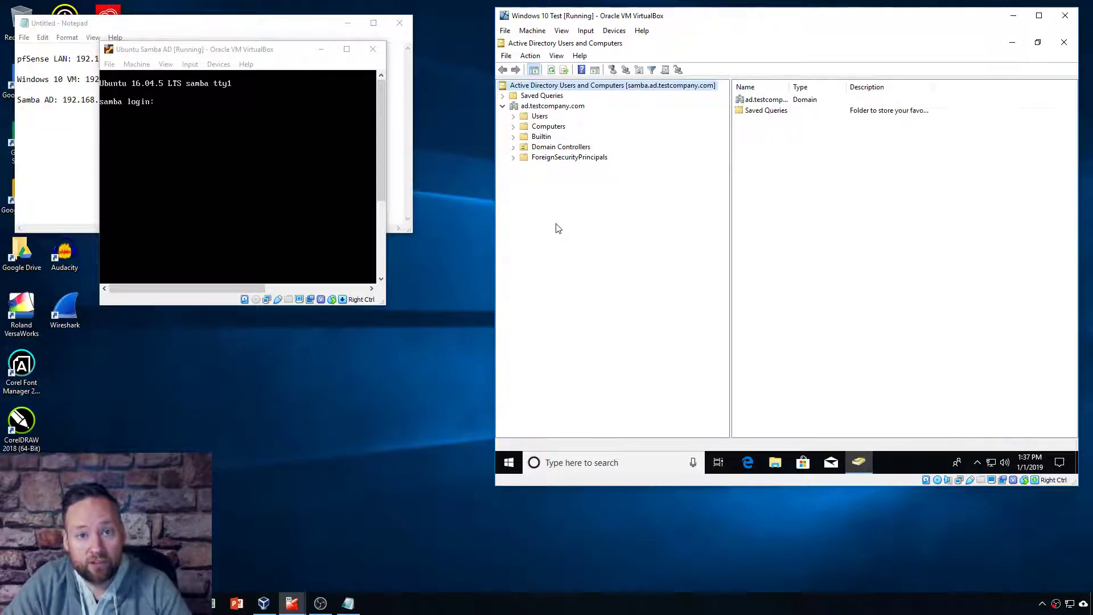
left_click(538, 117)
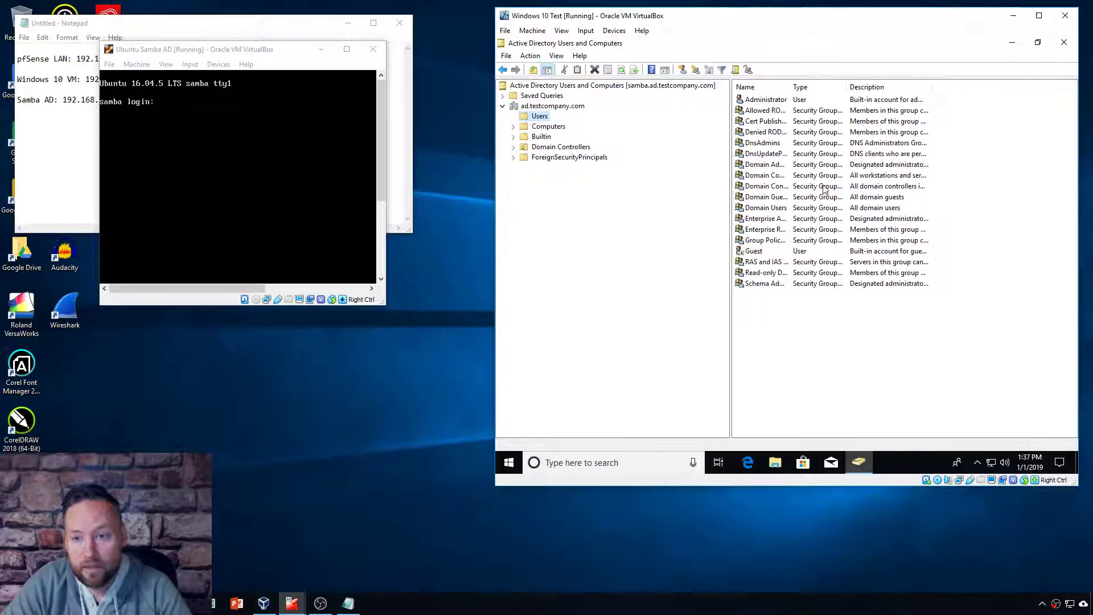
left_click_drag(793, 87, 883, 90)
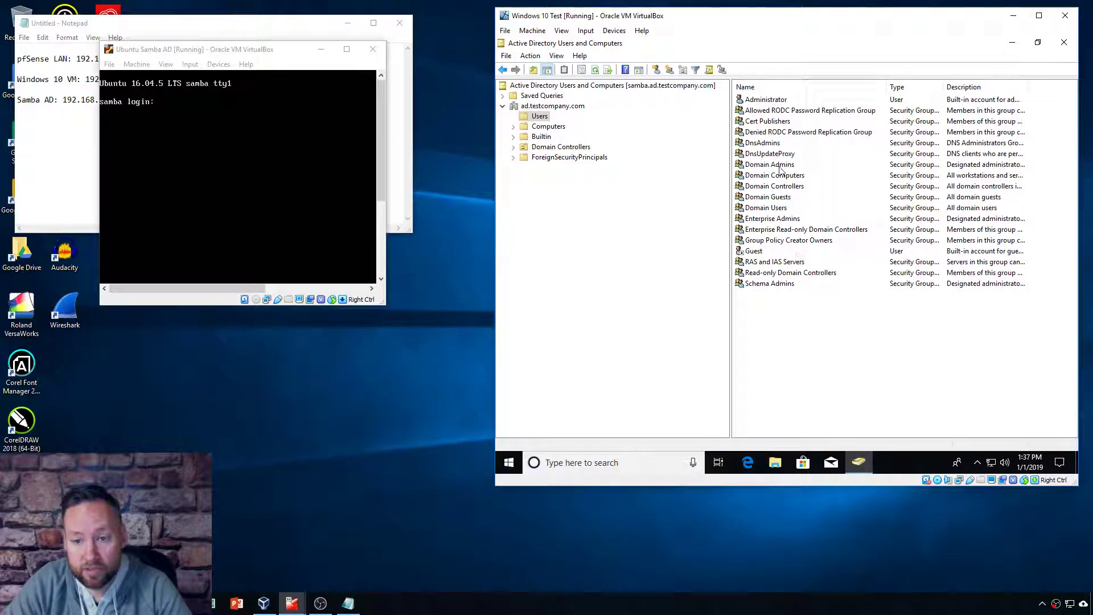
Step: Browse the Computers container with the WIN10VM account, then the Builtin security groups
left_click(541, 127)
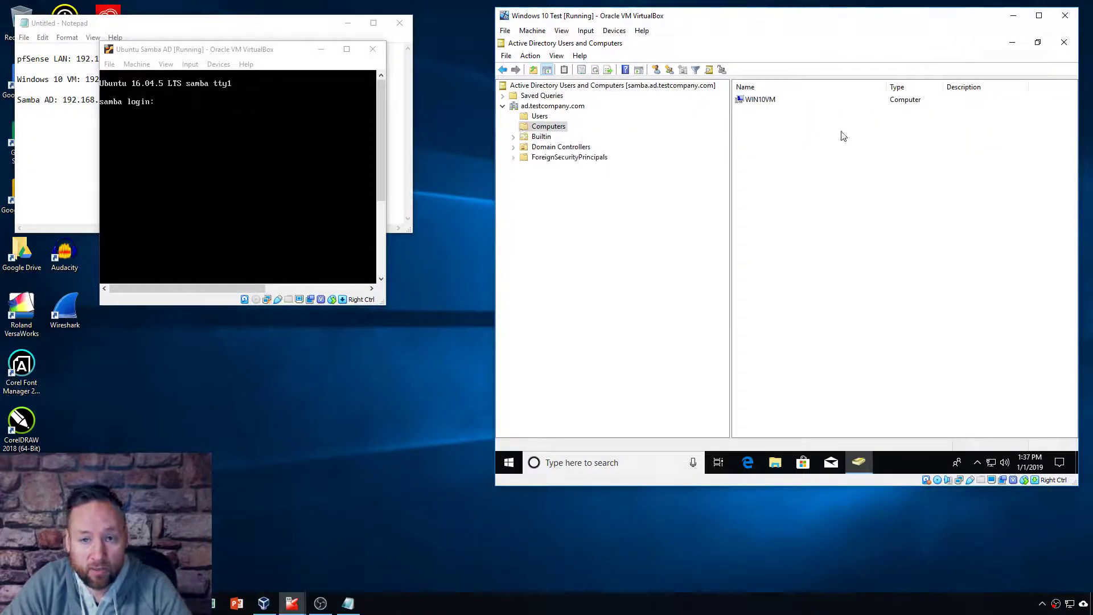
left_click(763, 101)
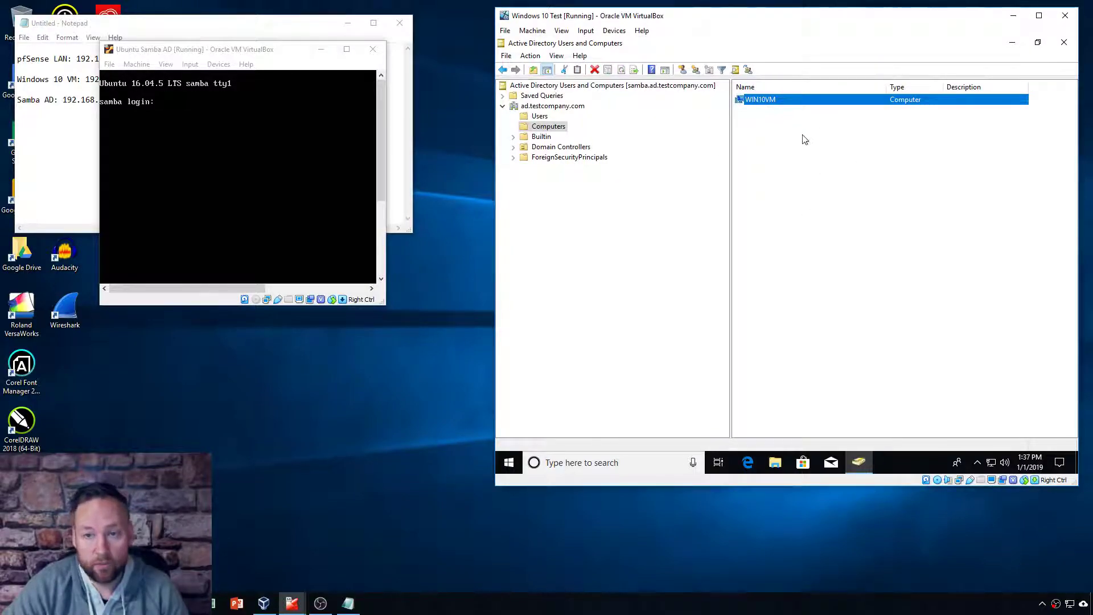
left_click(796, 173)
left_click(541, 137)
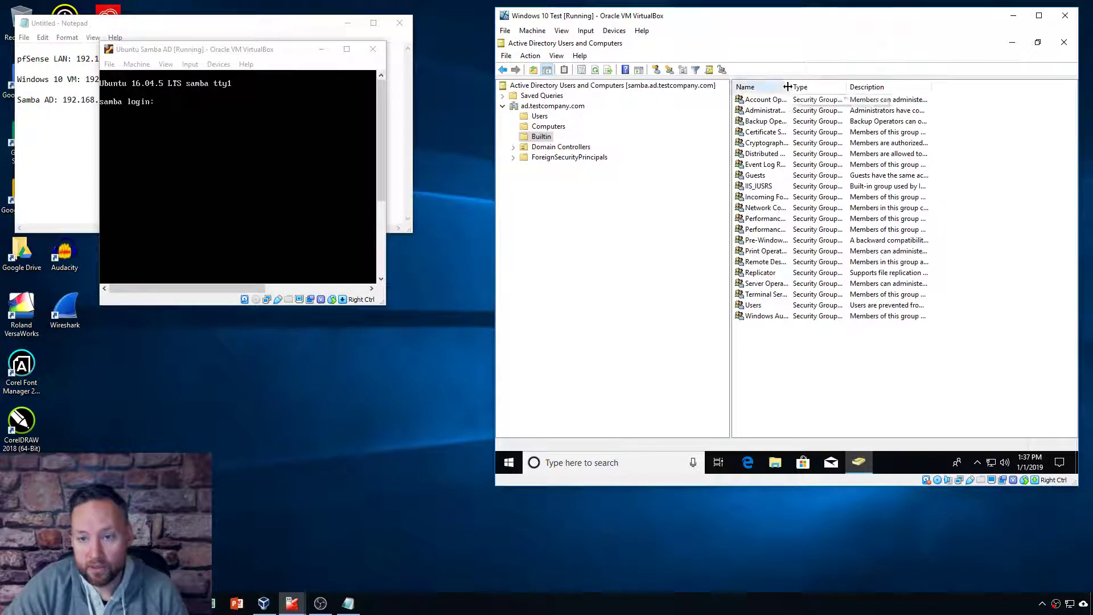
double_click(790, 86)
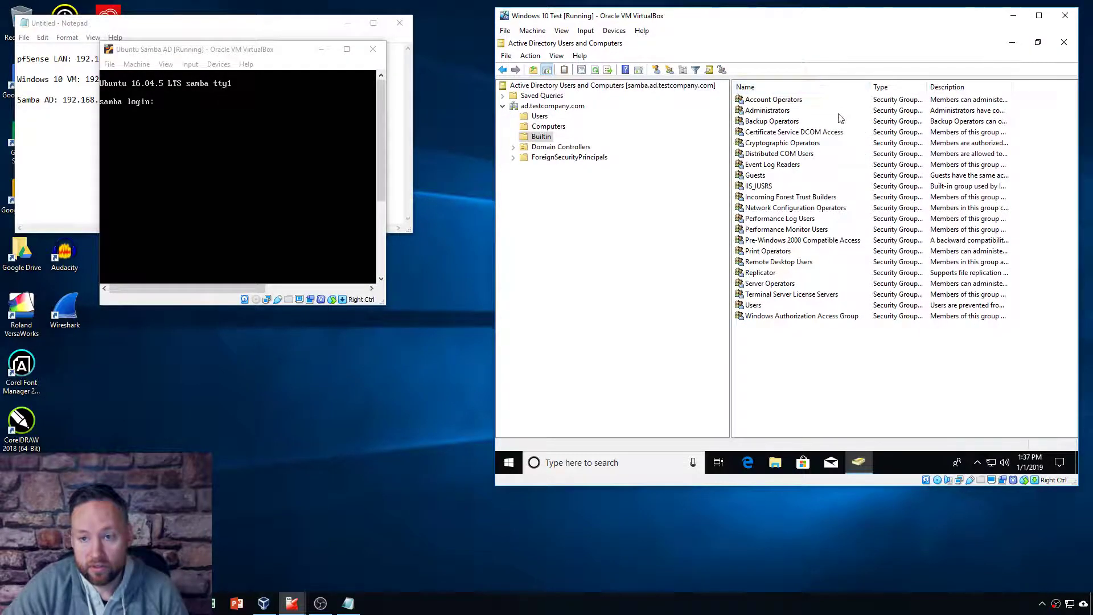
Step: Check Domain Controllers and ForeignSecurityPrincipals, then return to the Users container
left_click(557, 147)
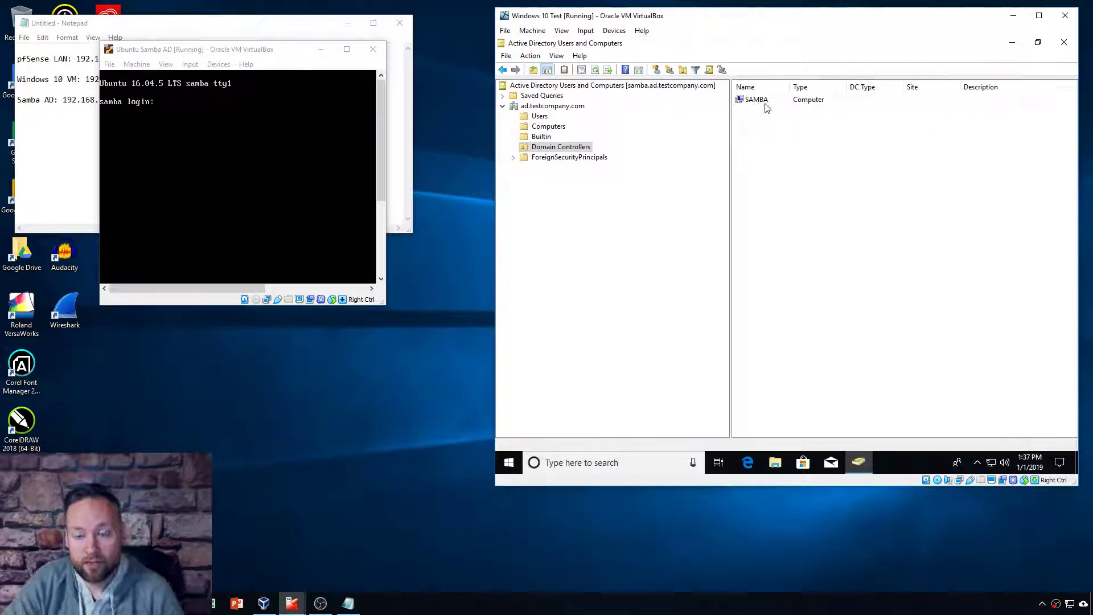
left_click(558, 158)
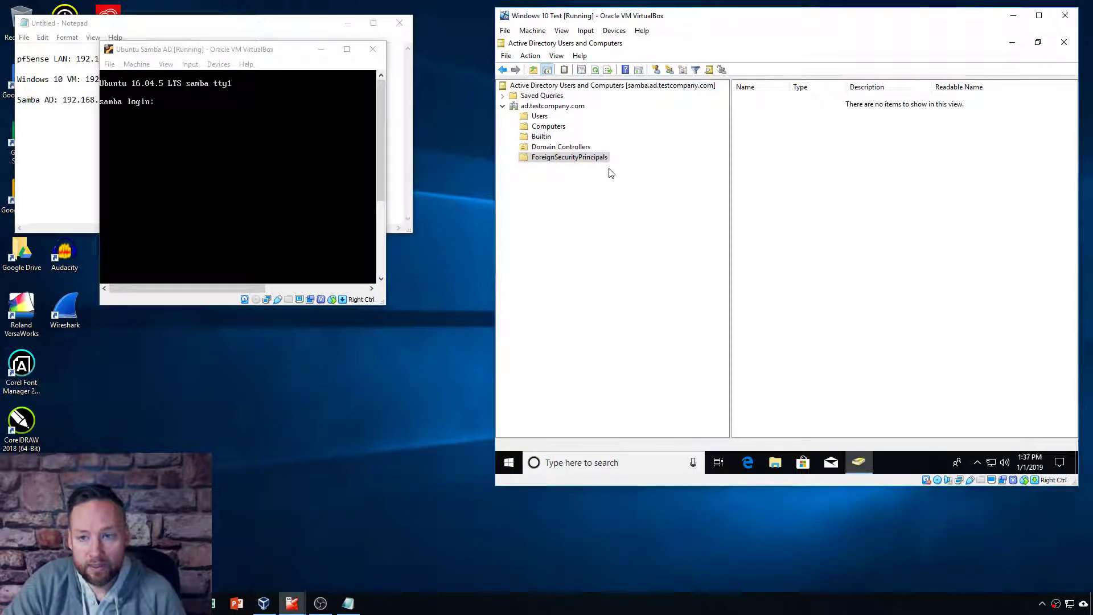
left_click(538, 106)
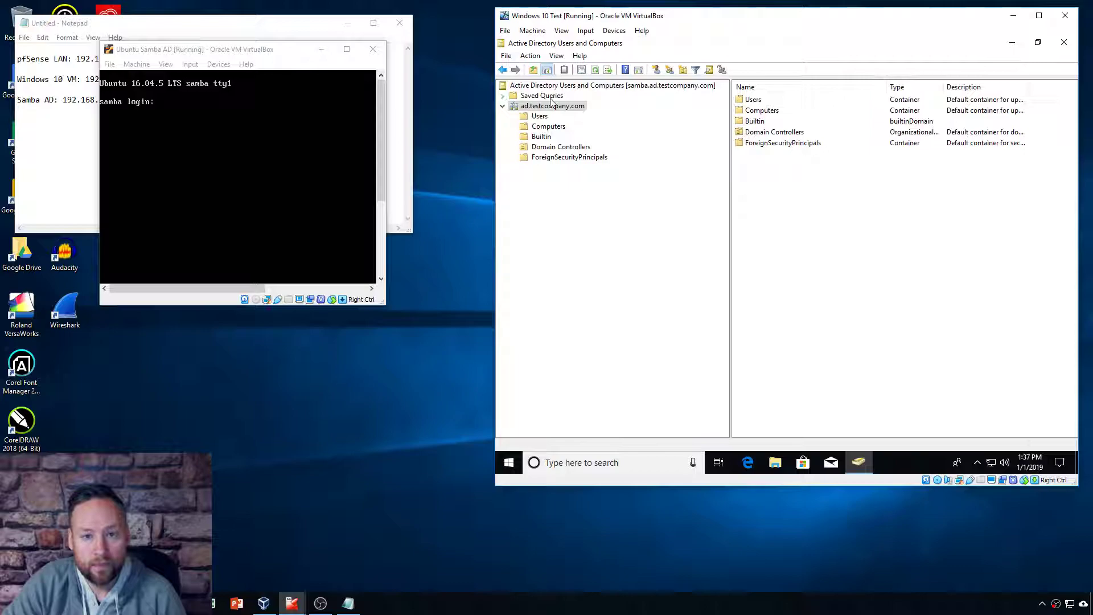
left_click(631, 86)
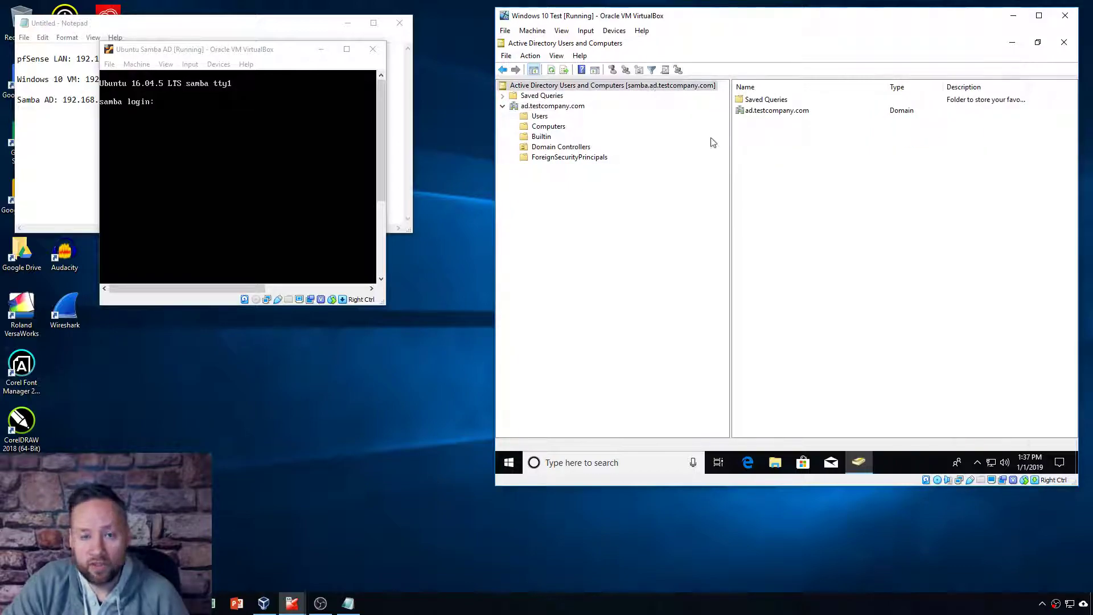
left_click(540, 116)
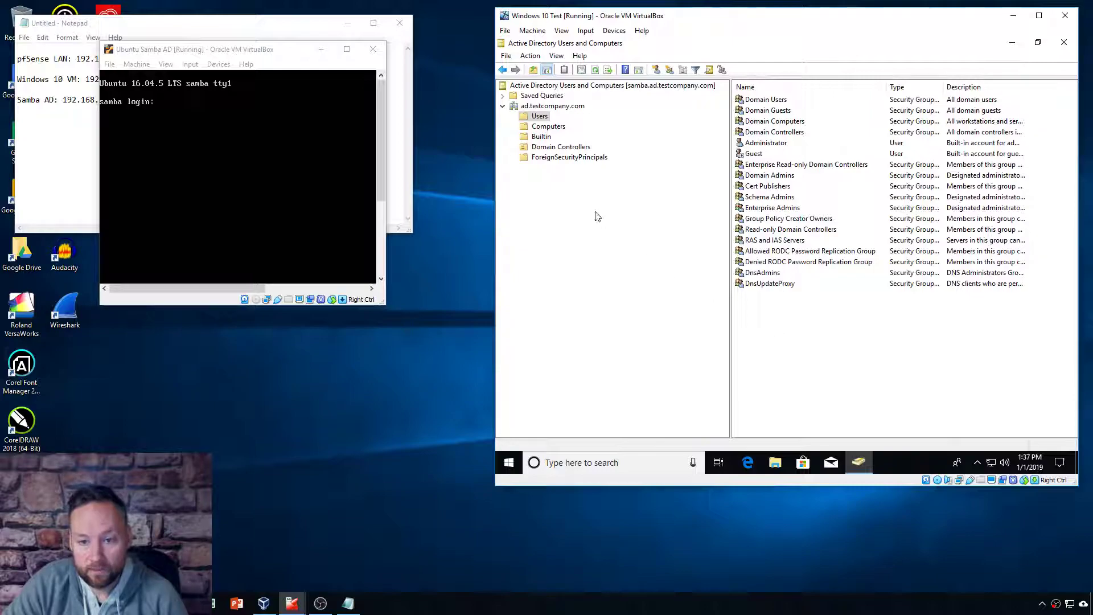
right_click(542, 115)
mouse_move(604, 151)
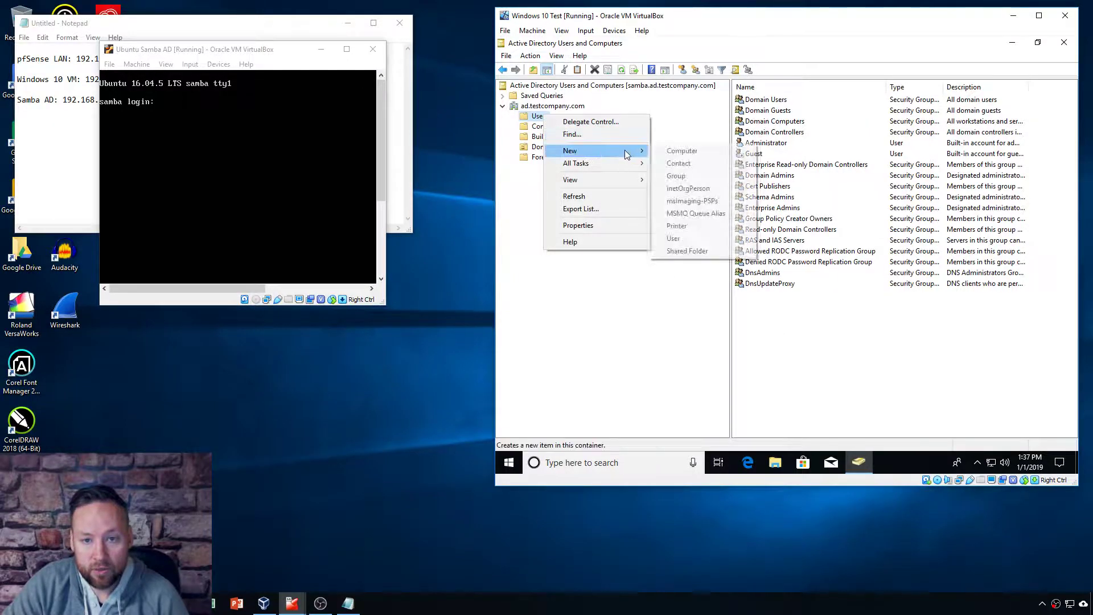
left_click(678, 238)
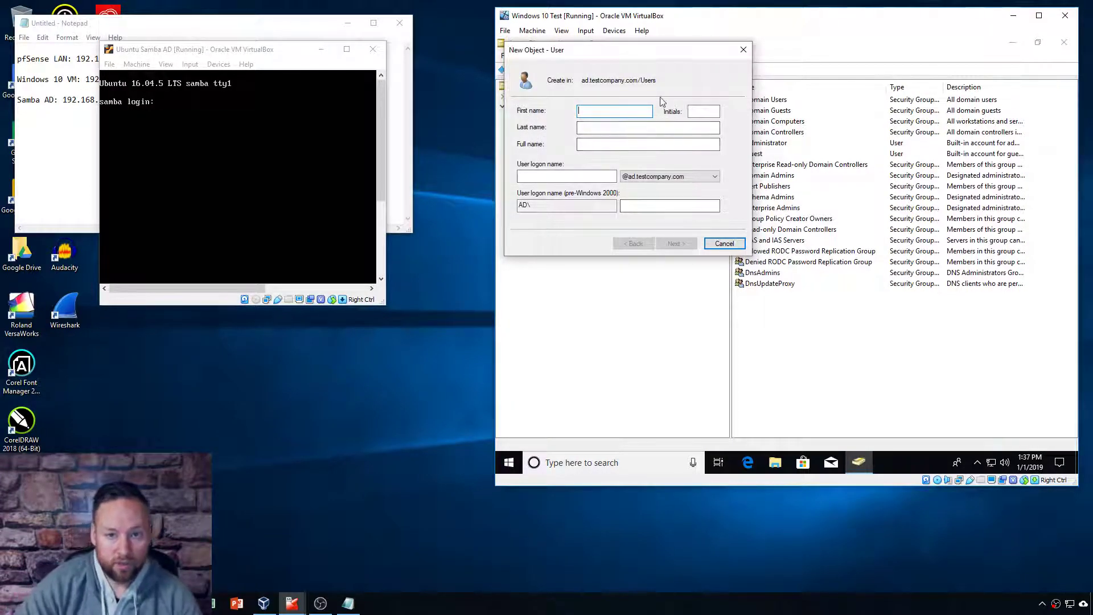
type("Active")
key("Tab")
type("Directory")
key("Tab")
left_click(560, 178)
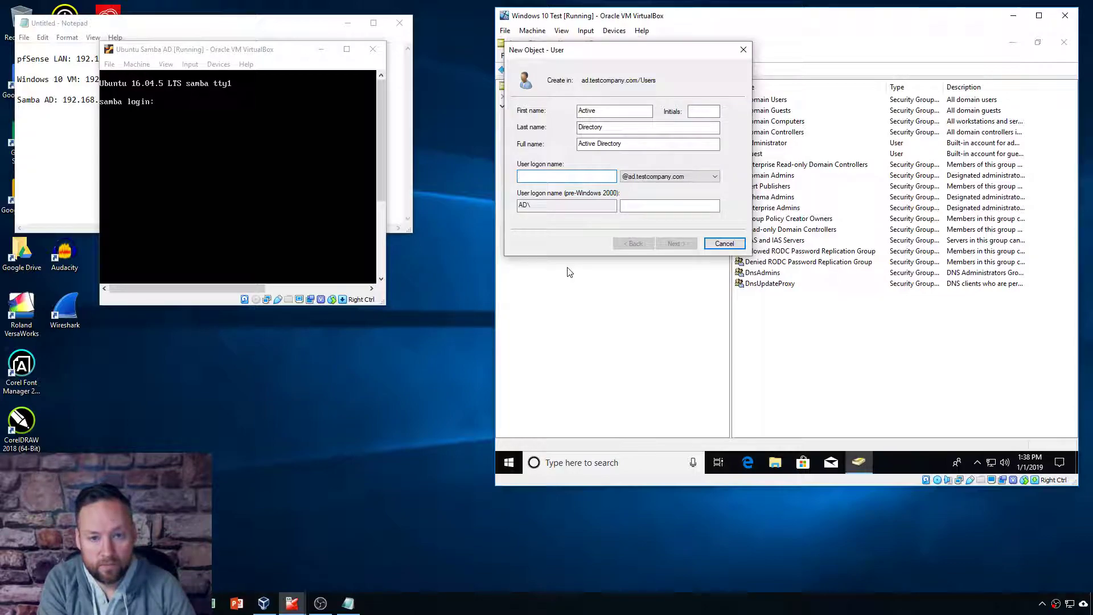
type("activ")
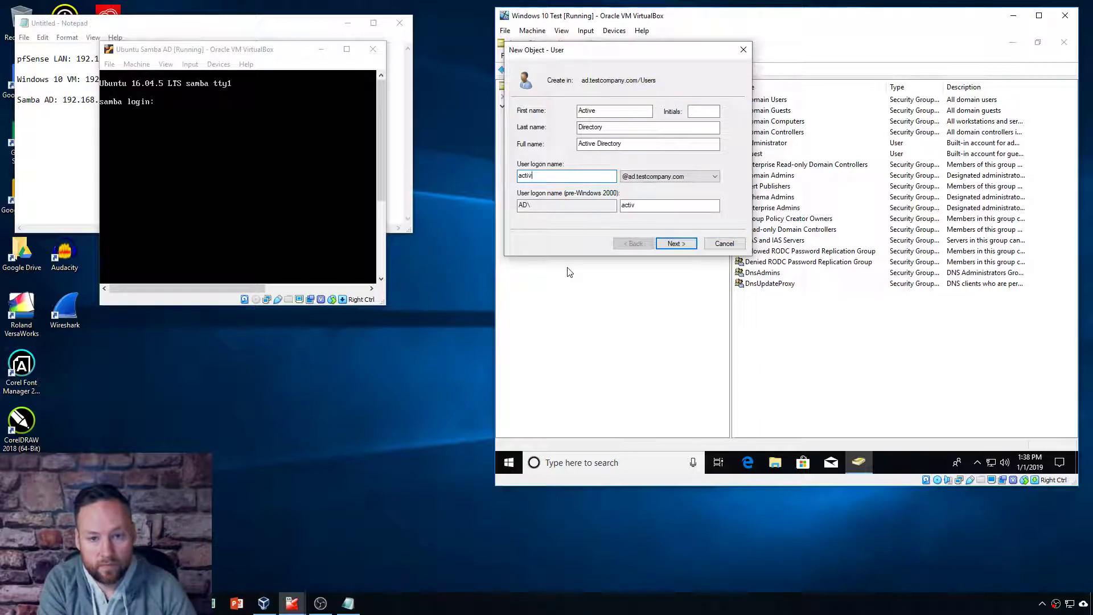
type("edirectoryuser")
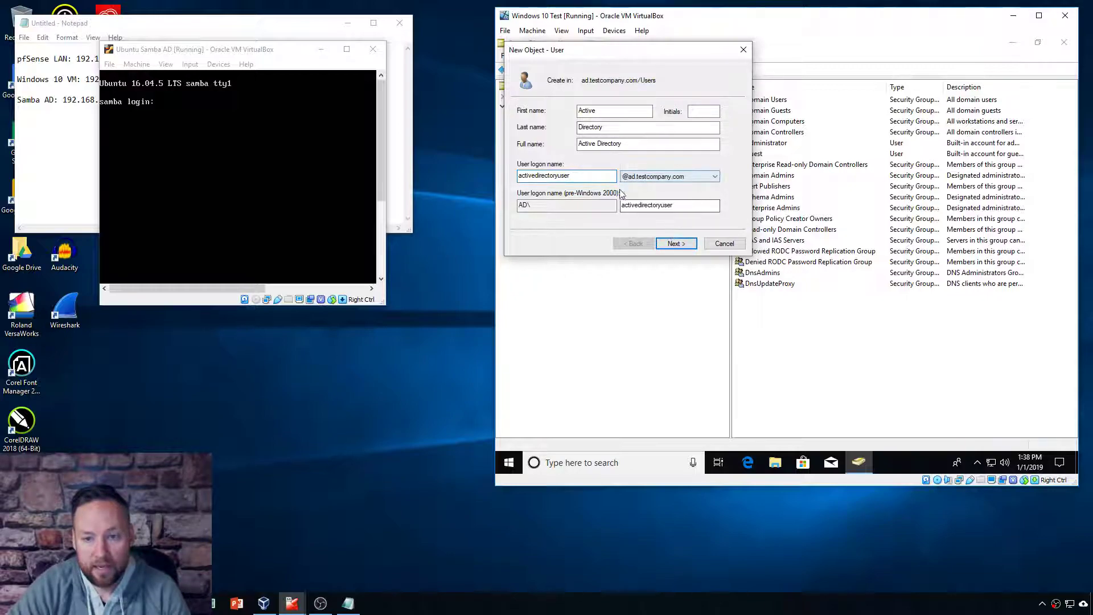
left_click(710, 180)
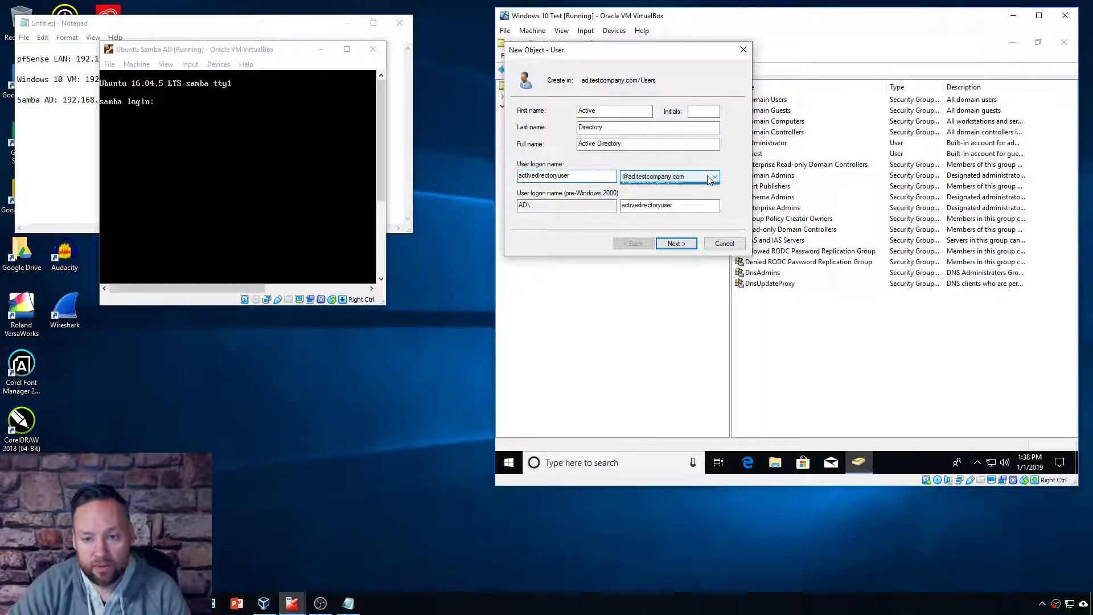
left_click(710, 180)
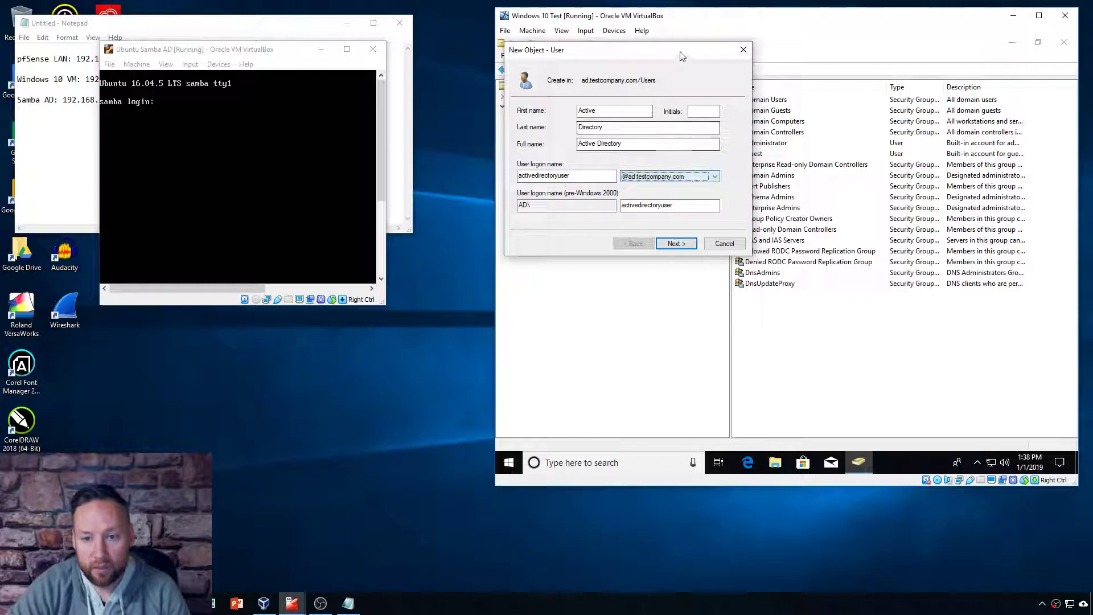
Step: Enter and confirm the new user's password, then finish creating the account
left_click_drag(682, 57, 696, 77)
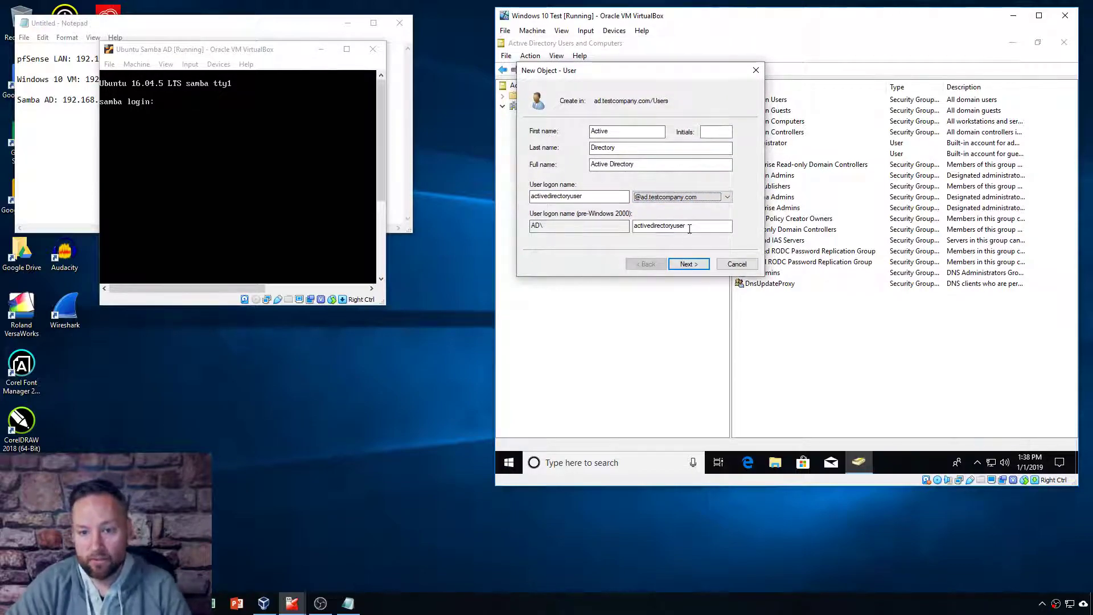
left_click(689, 265)
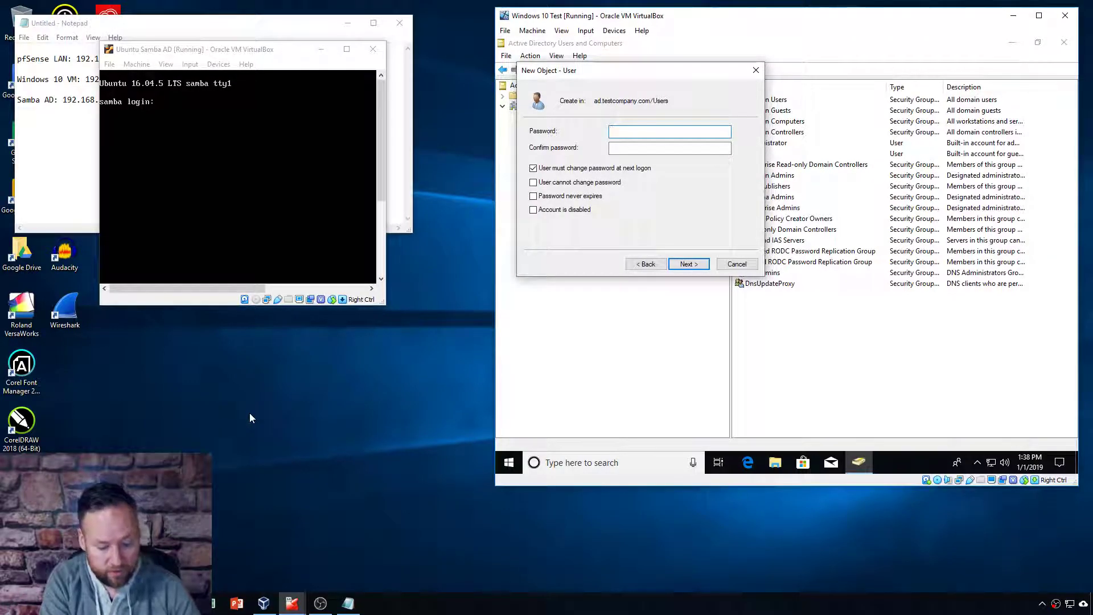
type("P")
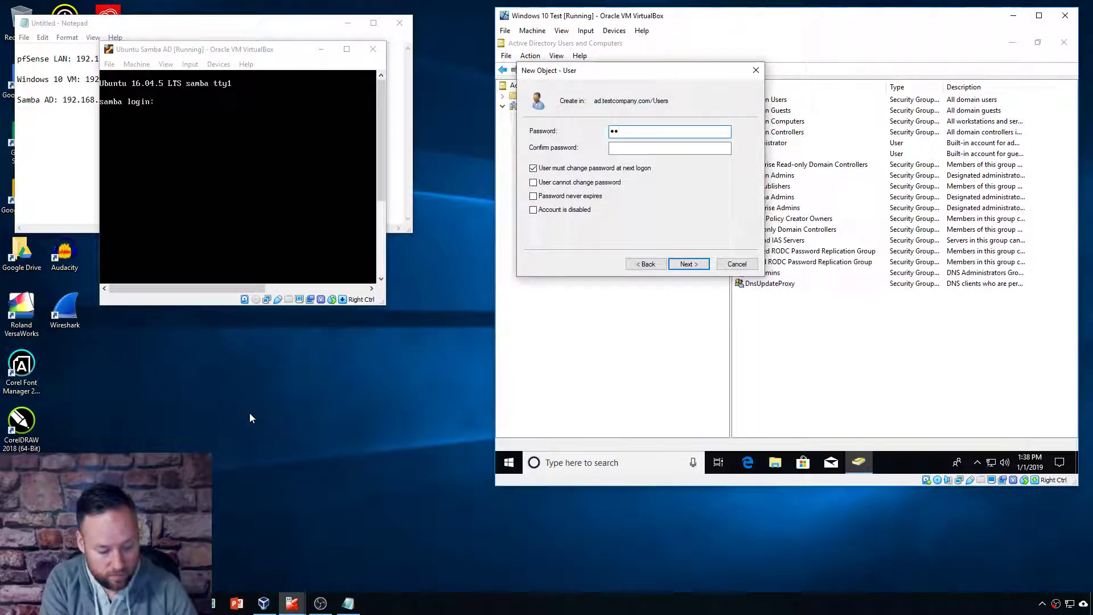
type("@ssw0rd")
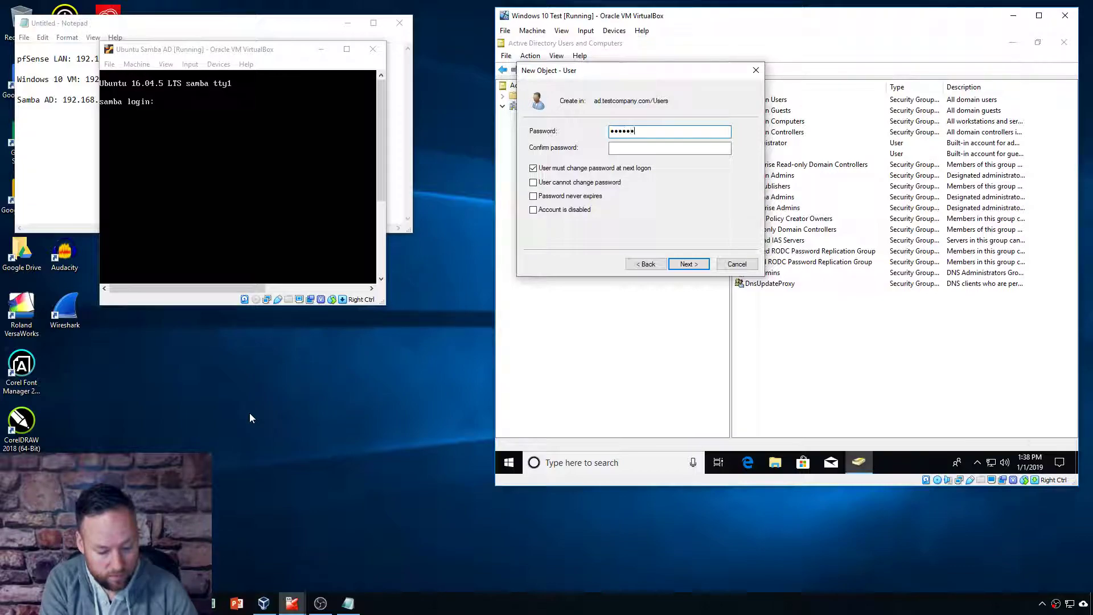
type("P@ssw0rd1")
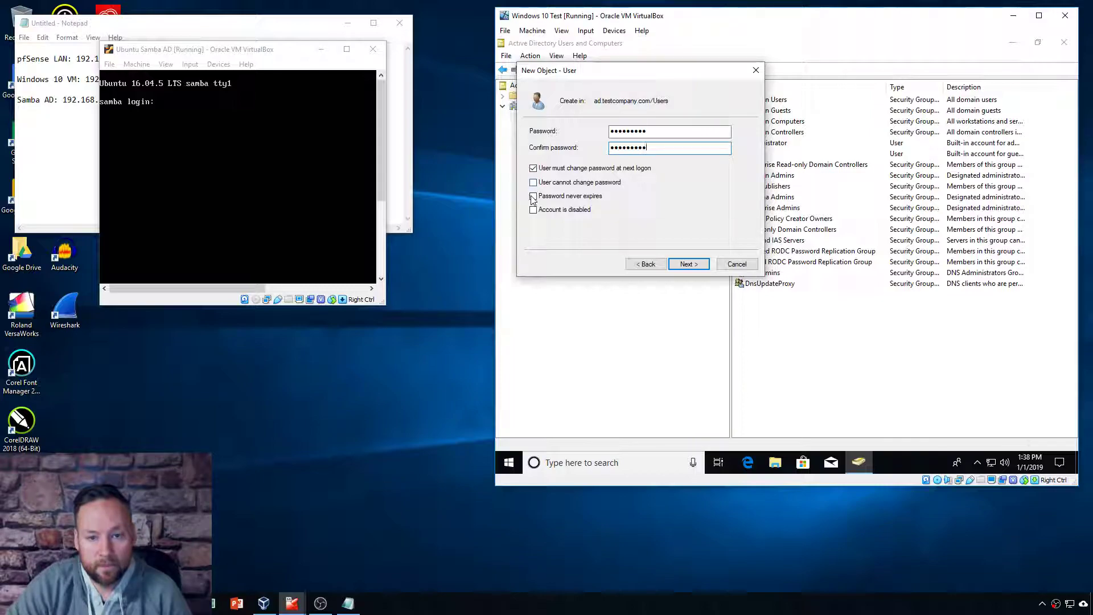
left_click(687, 265)
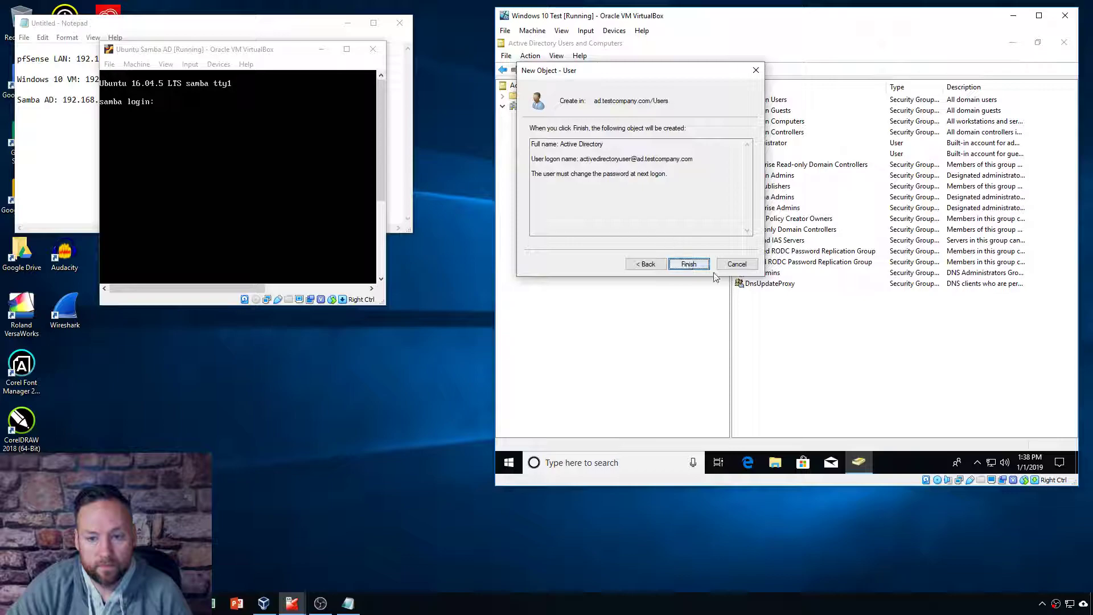
left_click(688, 264)
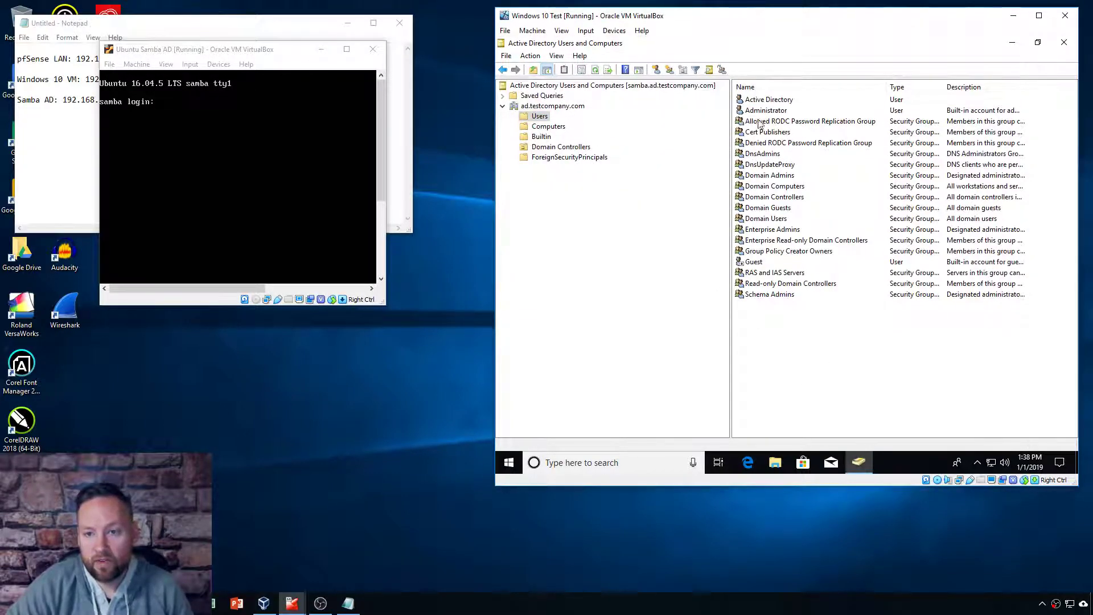
Step: Open the new user's Properties and review the Account tab's logon options
left_click(769, 101)
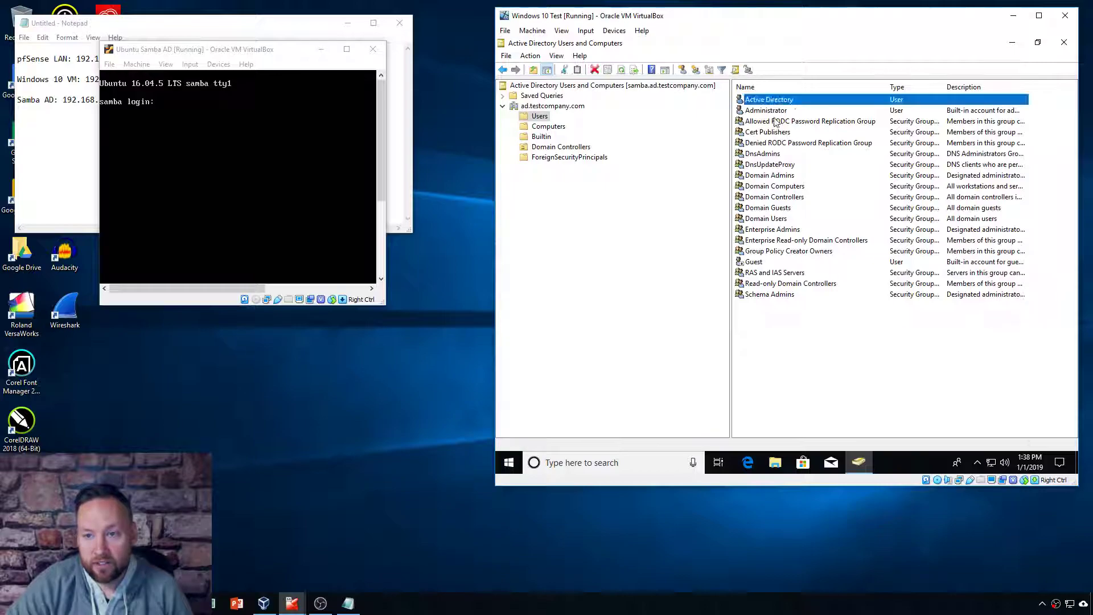
right_click(766, 103)
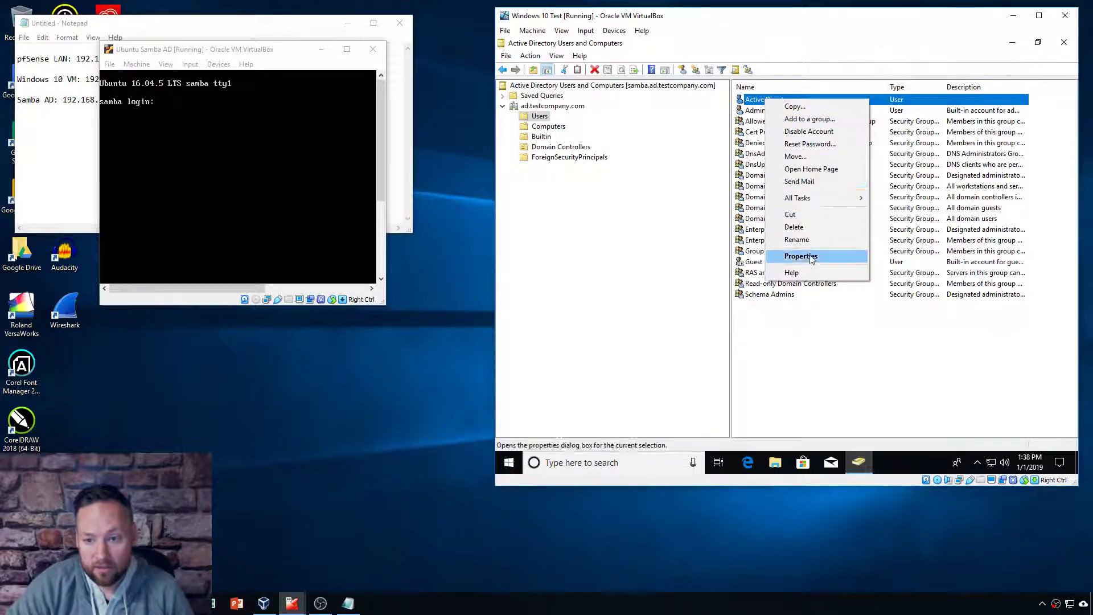
left_click(777, 252)
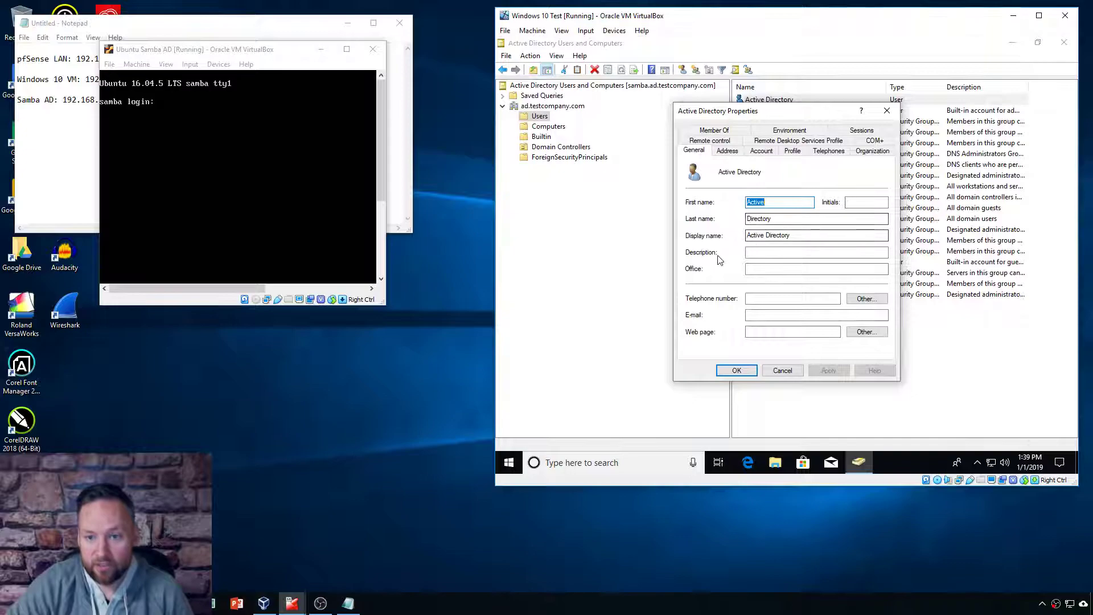
left_click_drag(764, 116, 727, 110)
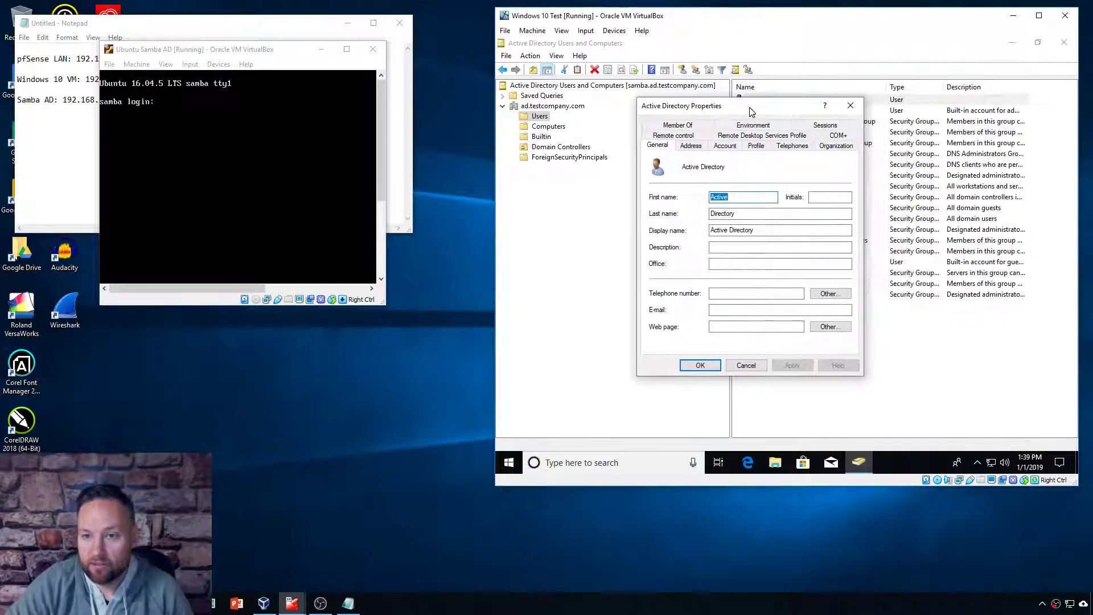
left_click(725, 146)
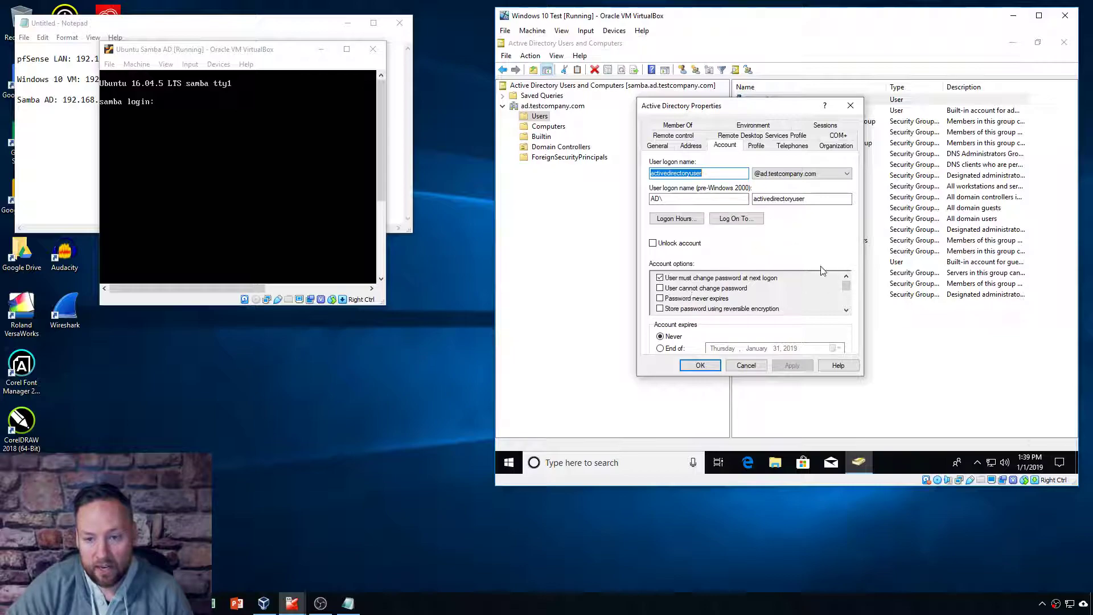
mouse_move(849, 291)
left_mouse_down()
mouse_move(856, 313)
mouse_move(853, 282)
left_mouse_up()
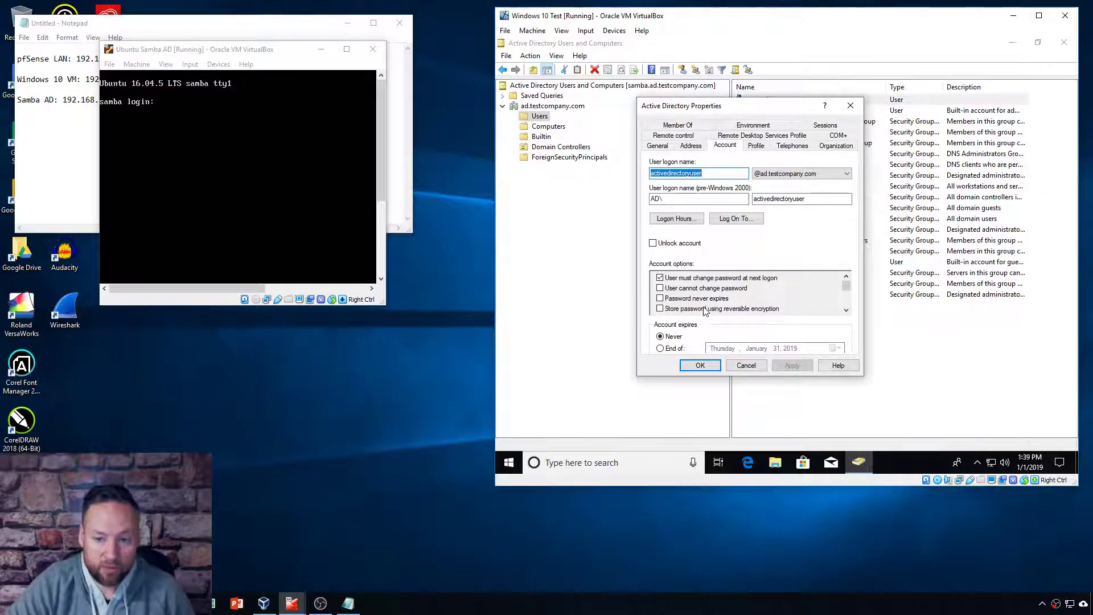
scroll(842, 292, "down", 2)
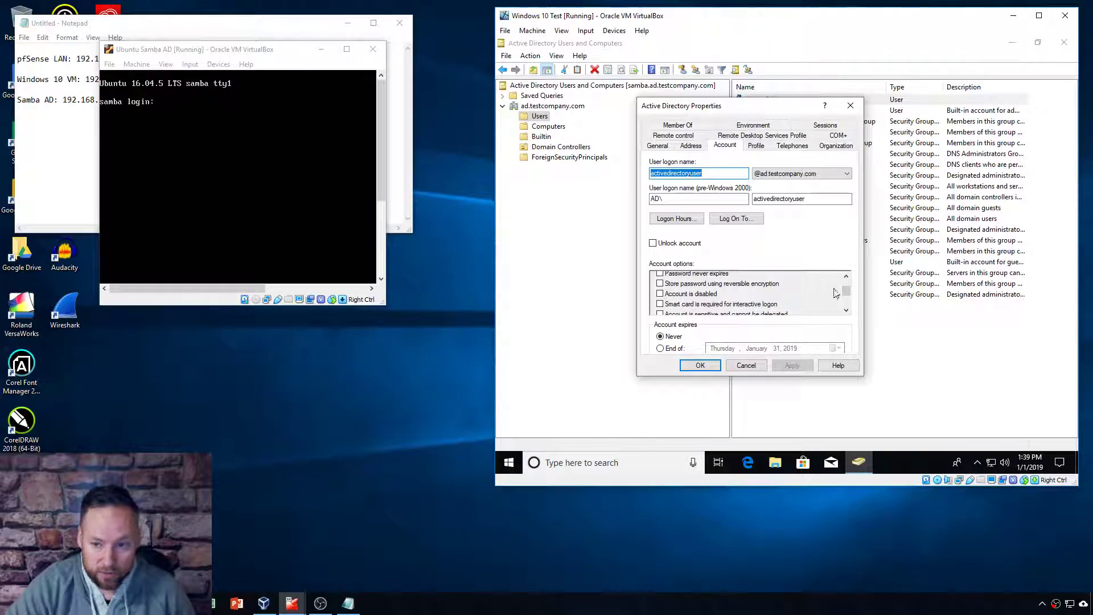
scroll(847, 293, "down", 3)
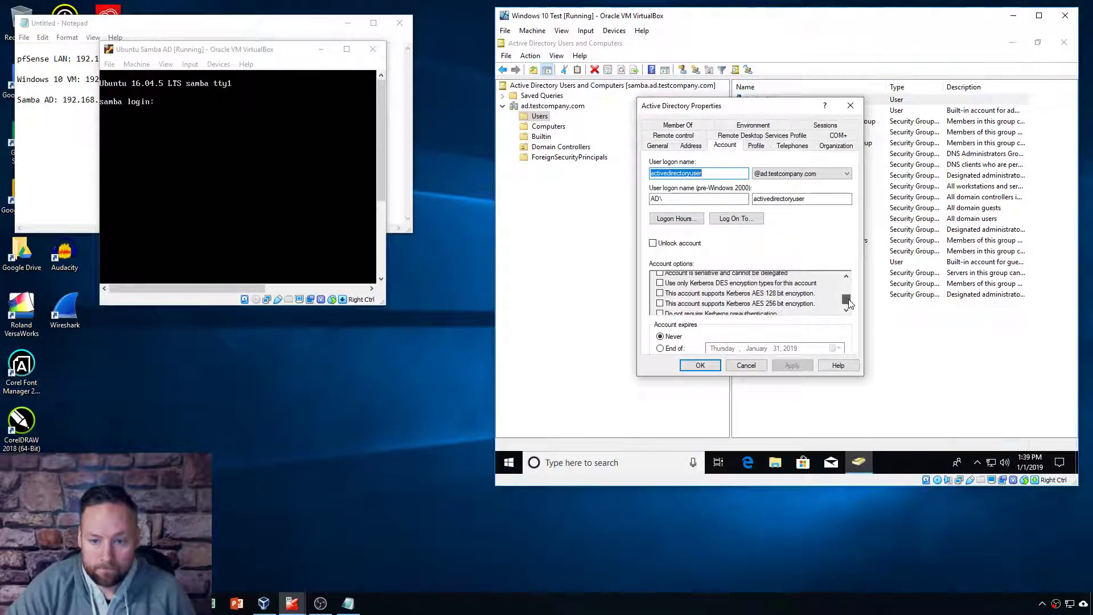
left_click_drag(848, 306, 847, 283)
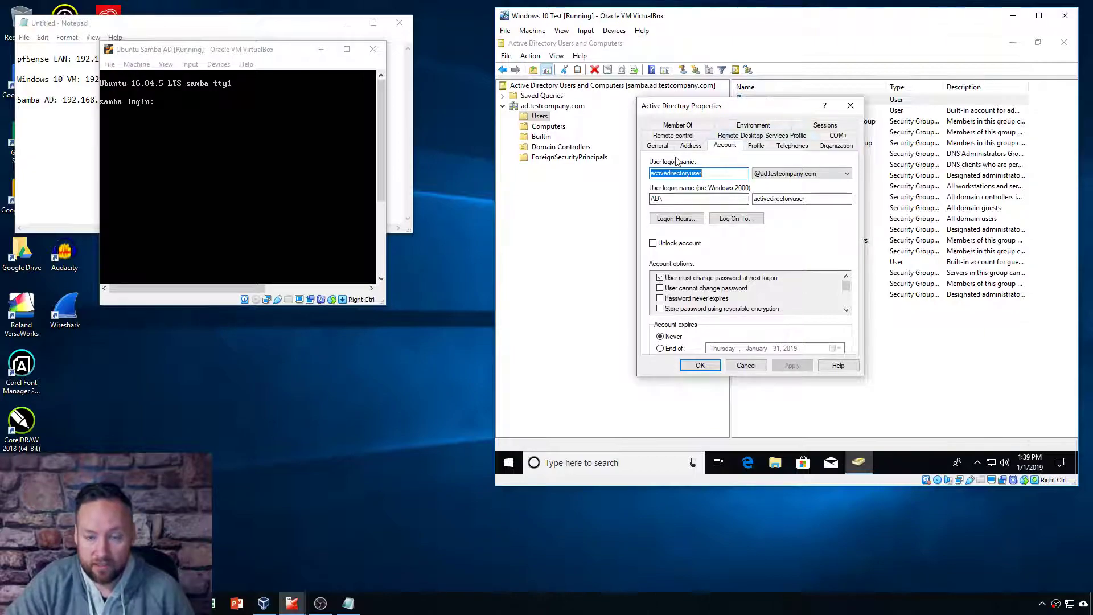
left_click_drag(753, 116, 767, 122)
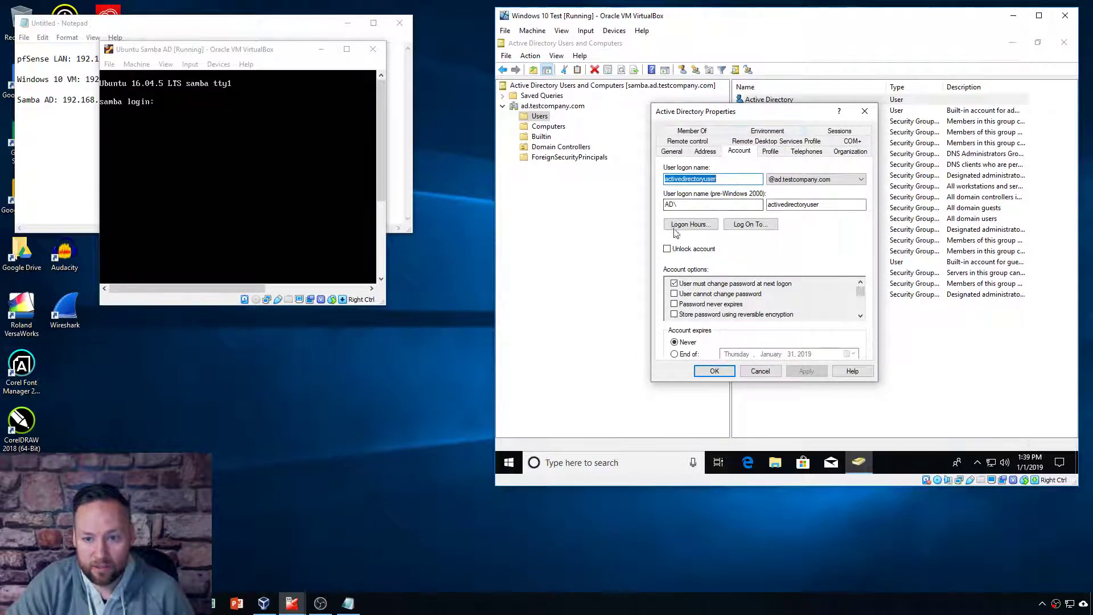
Step: Review the user's Profile, Telephones, Organization and General tabs, and the Member Of groups
left_click(772, 153)
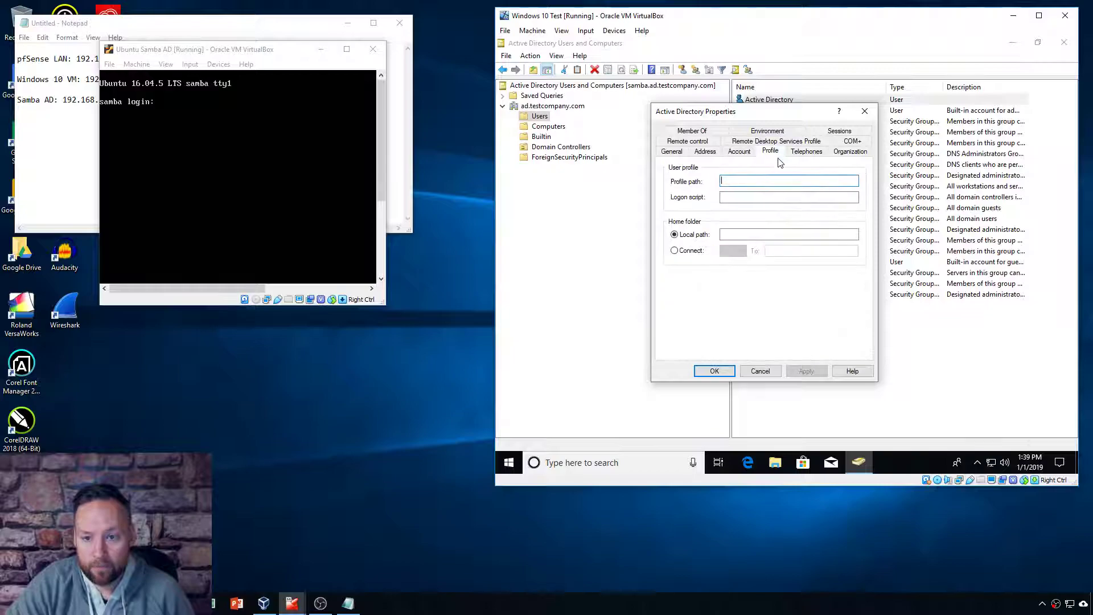
left_click(804, 152)
left_click(849, 152)
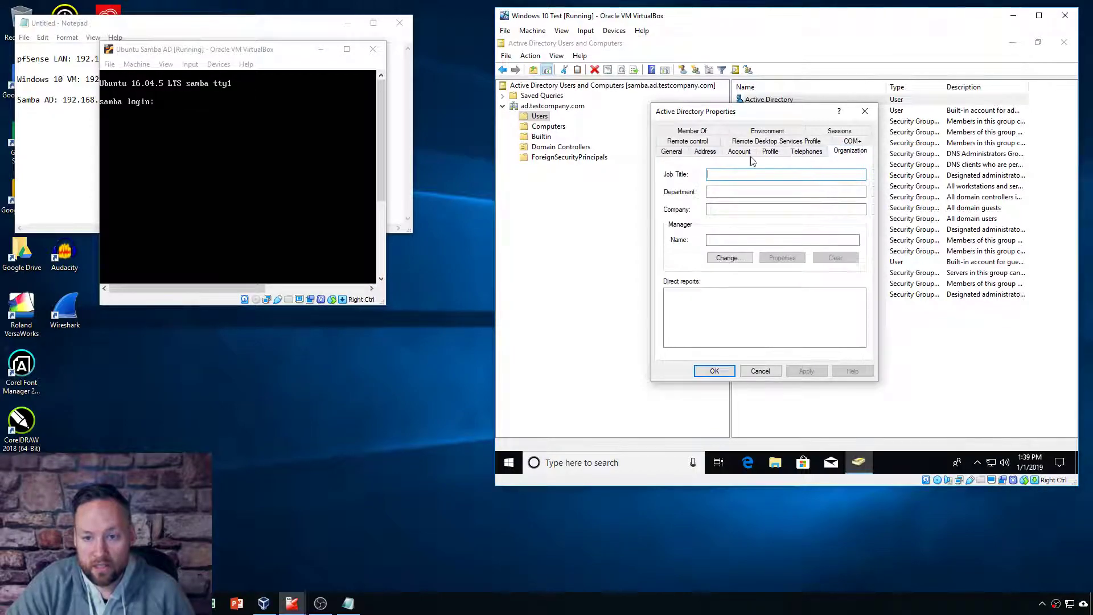
left_click(673, 152)
left_click(708, 131)
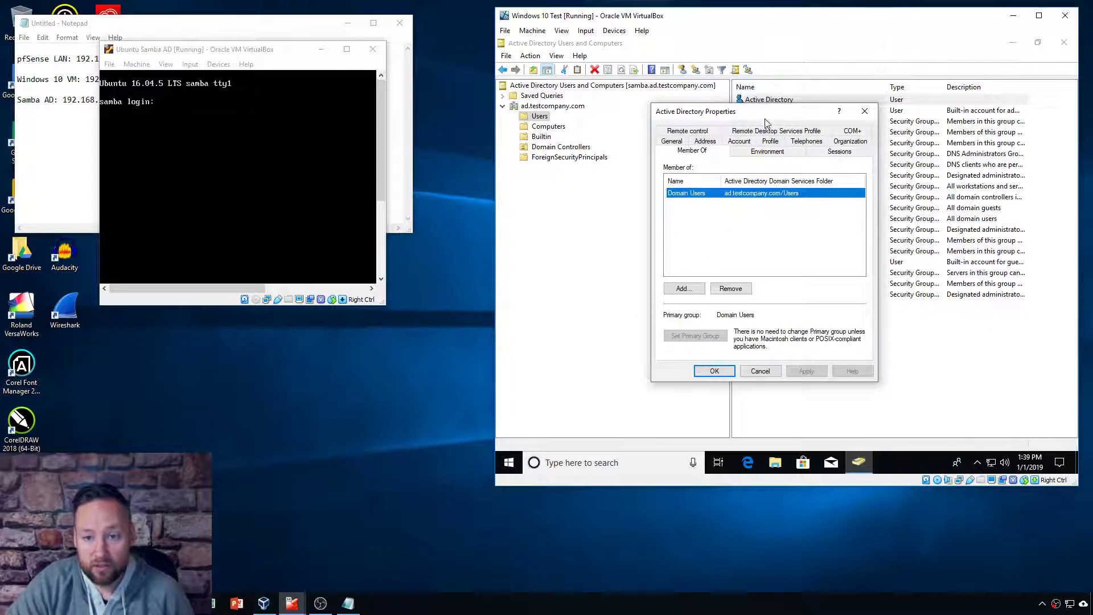
left_click(697, 262)
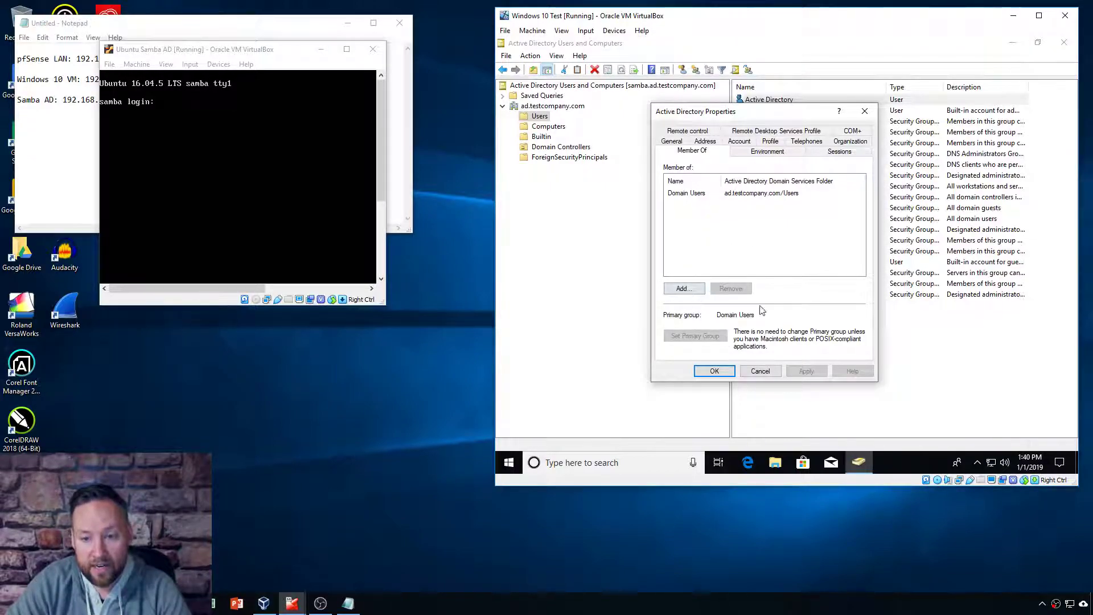
Step: Check the Environment, Sessions, Profile, Account and Address tabs, then close Properties with OK
left_click(769, 152)
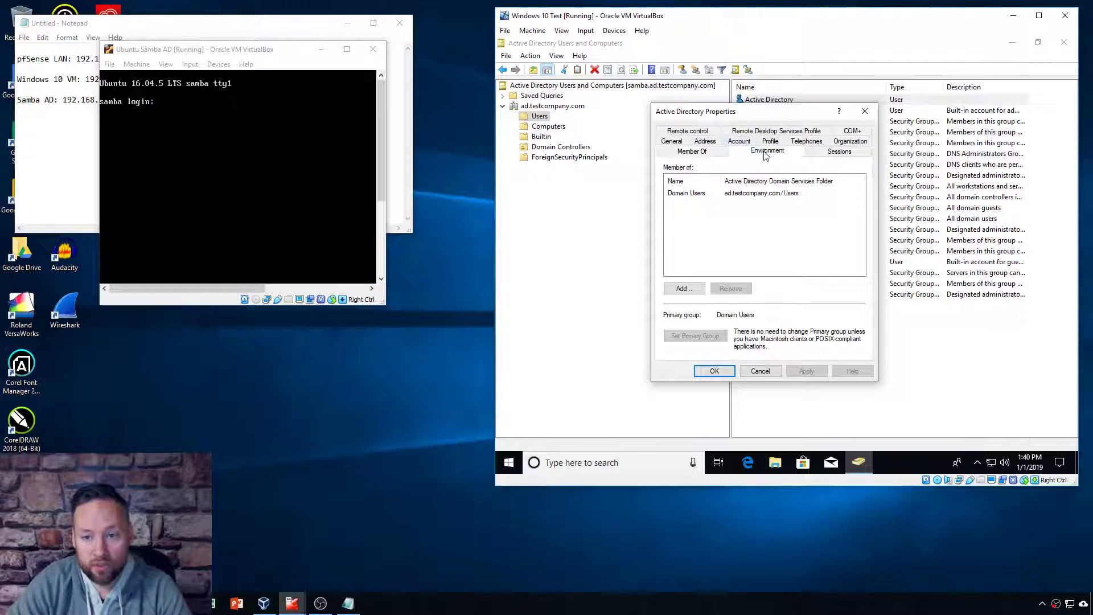
left_click(837, 152)
left_click(774, 144)
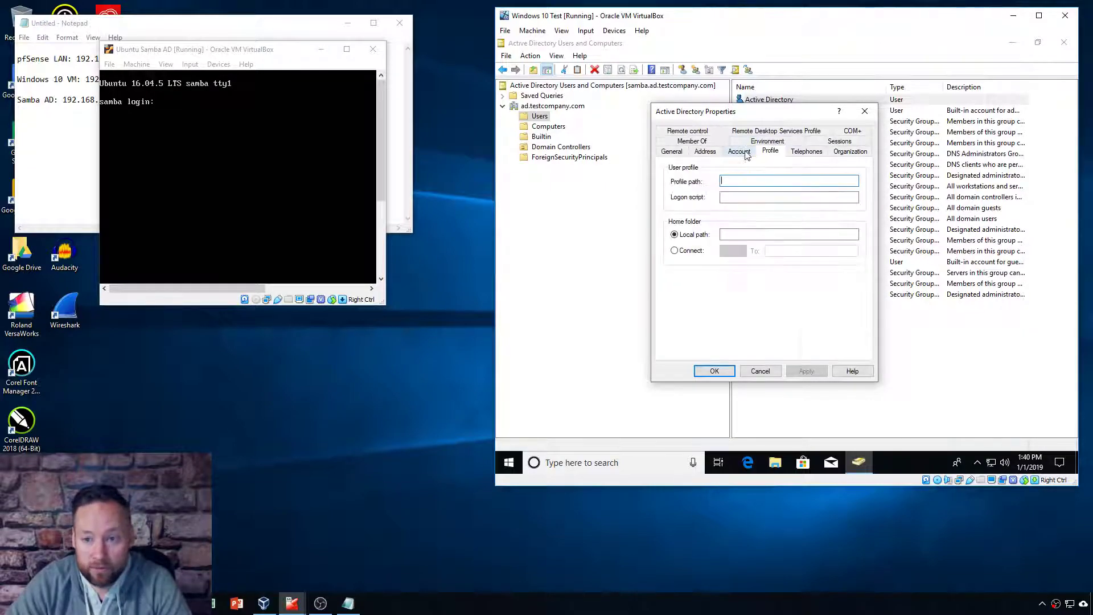
left_click(739, 152)
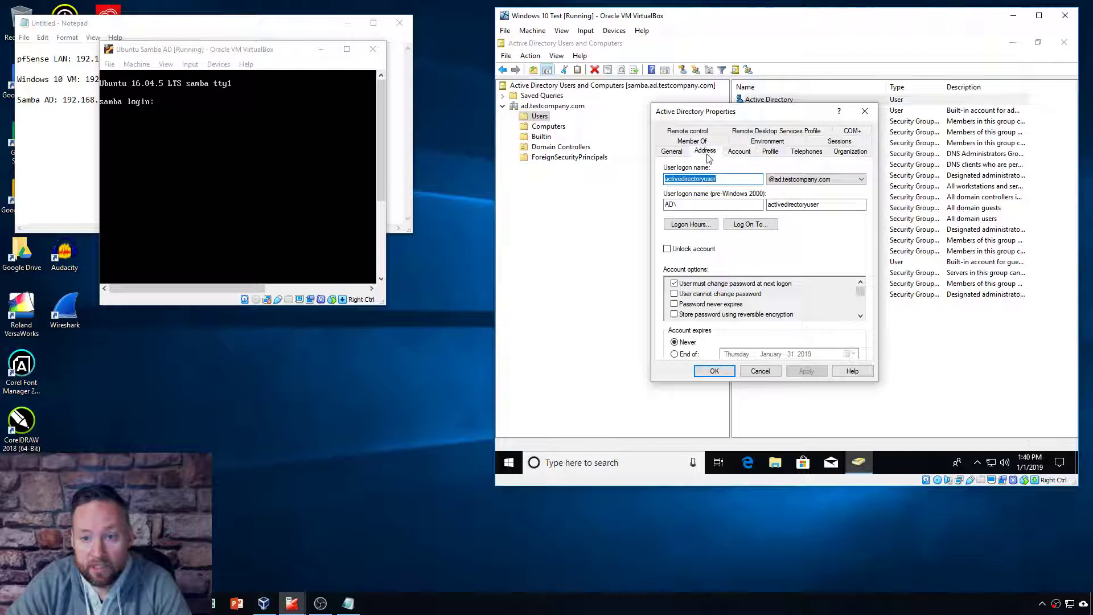
left_click(705, 152)
left_click(672, 151)
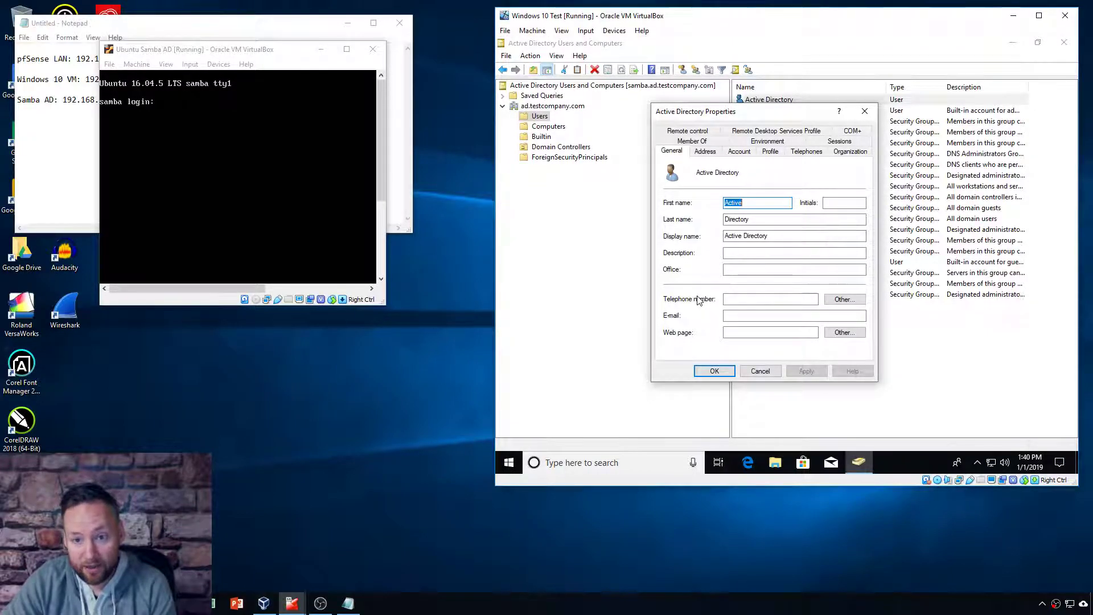
left_click_drag(779, 108, 738, 110)
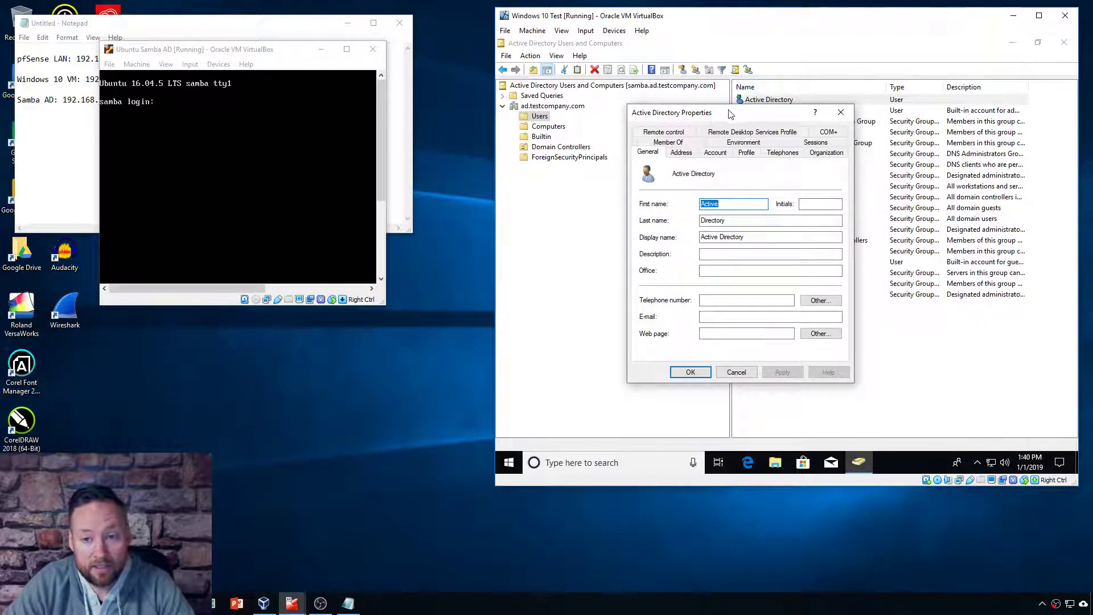
left_click(691, 373)
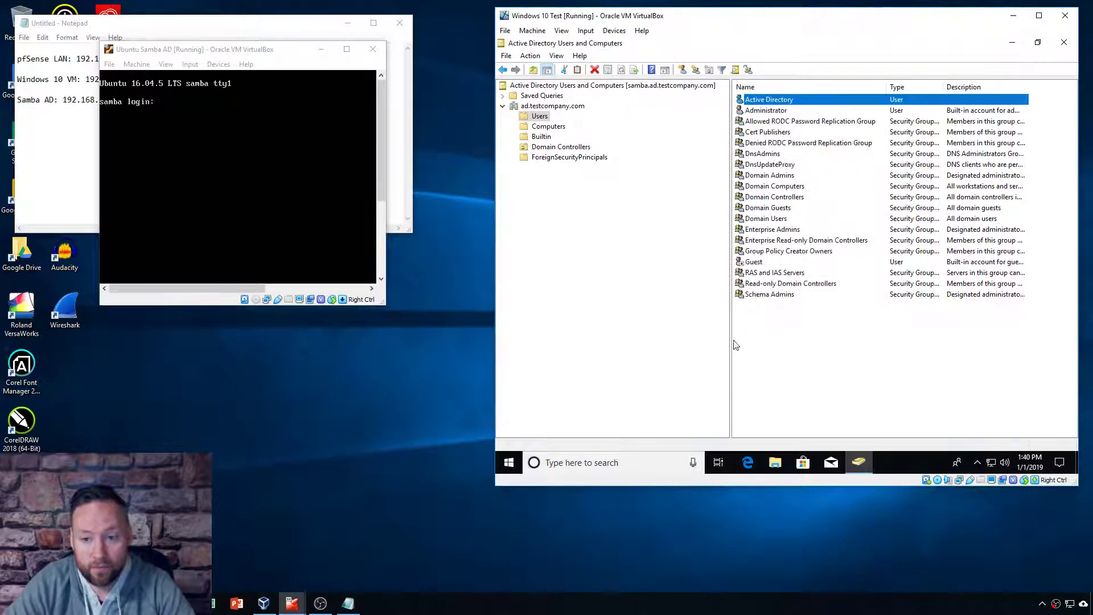
left_click(837, 368)
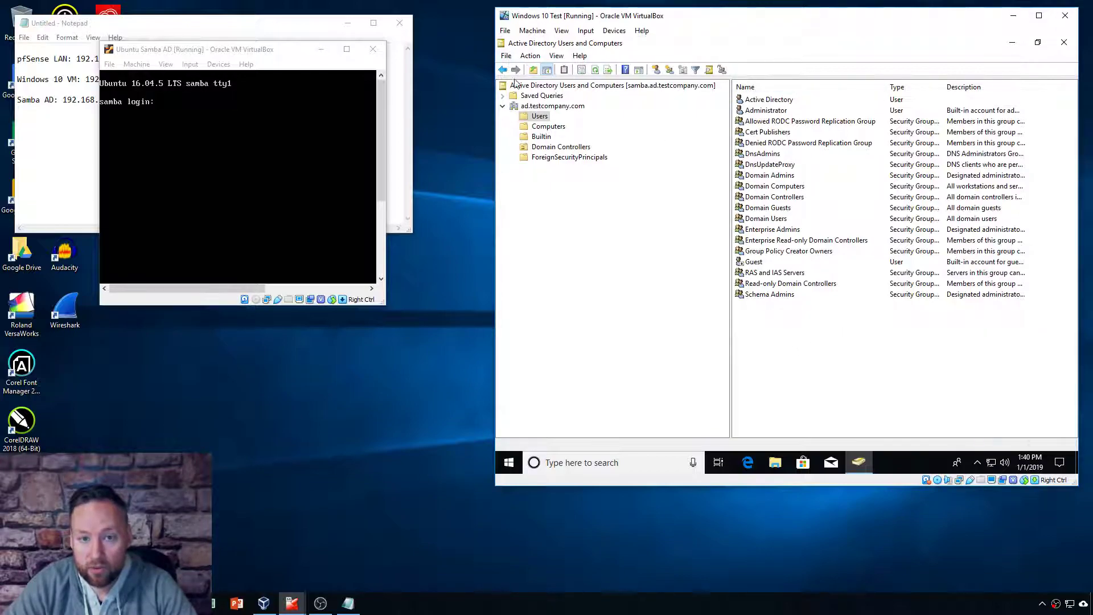
Step: Close Active Directory Users and Computers and launch DNS from the Start search
left_click(1062, 42)
left_click(510, 464)
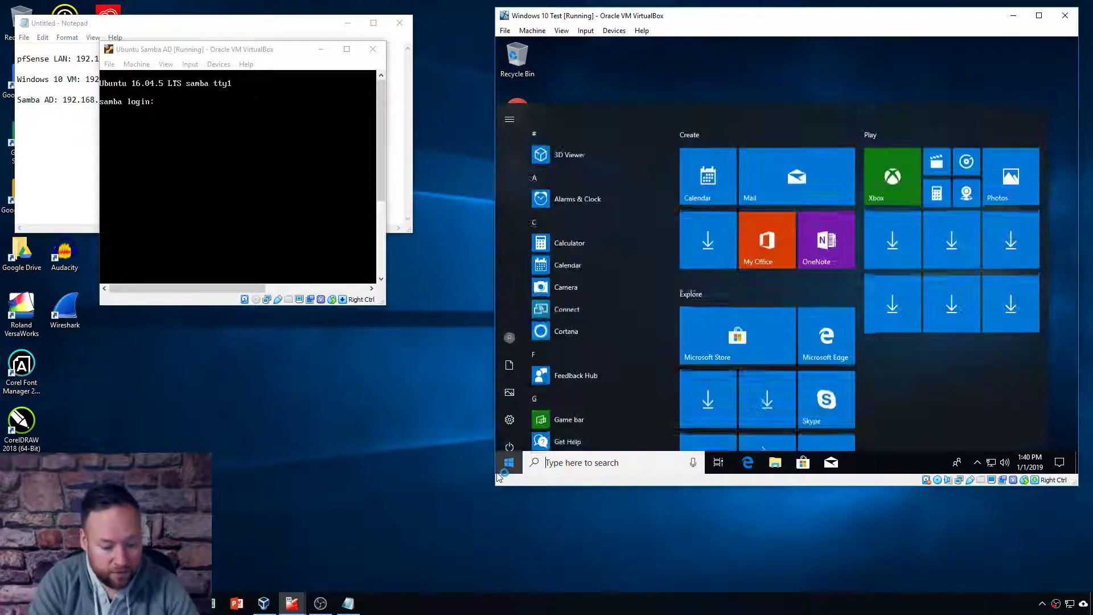
type("dns")
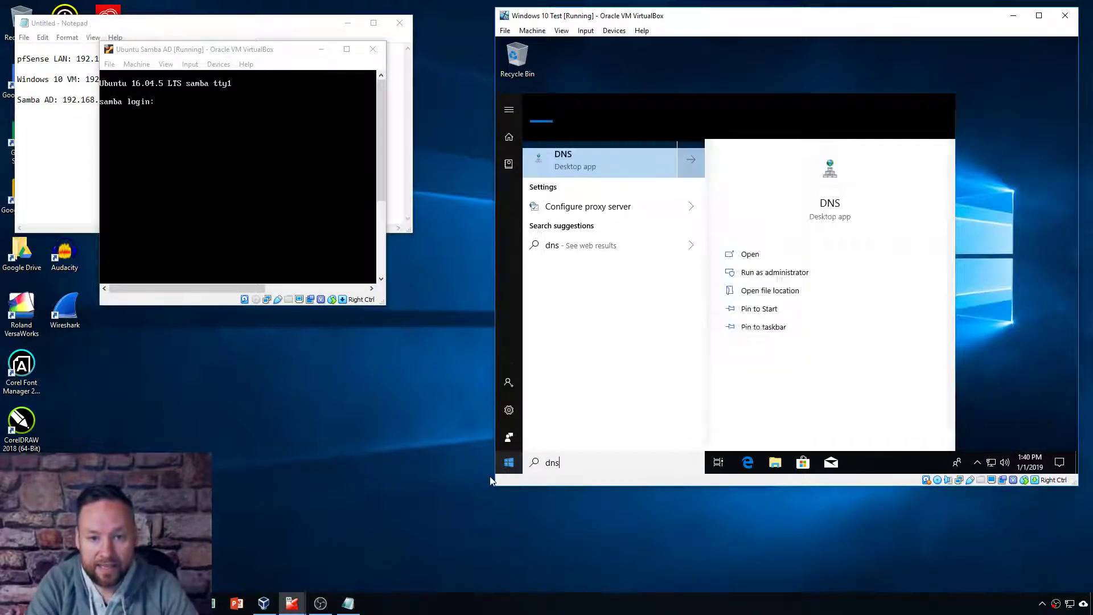
key("Return")
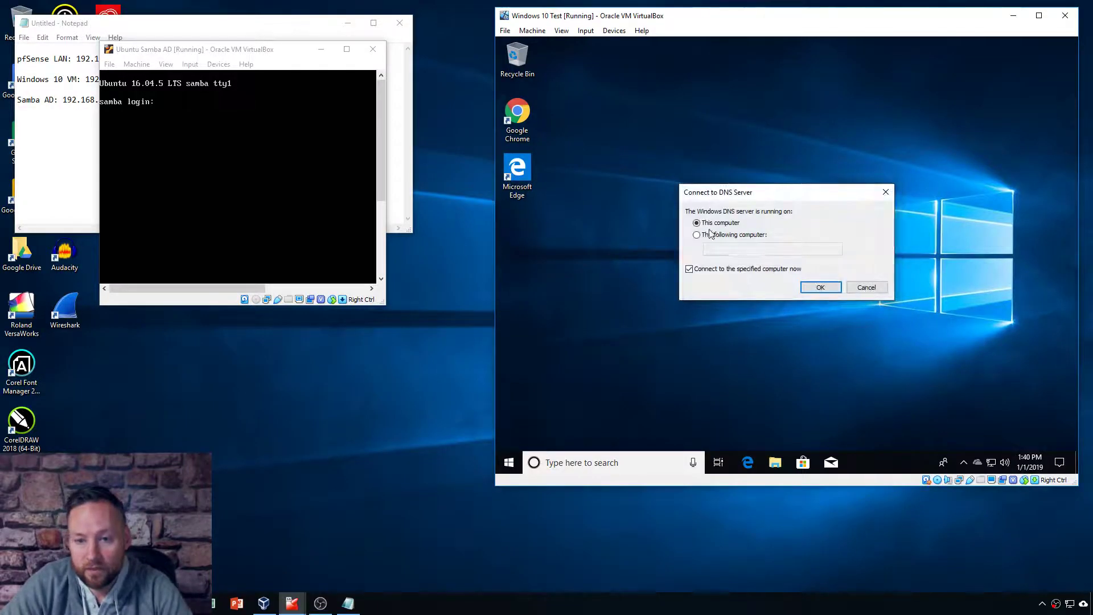
Step: Connect DNS Manager to the computer ad.testcompany.com
left_click(697, 235)
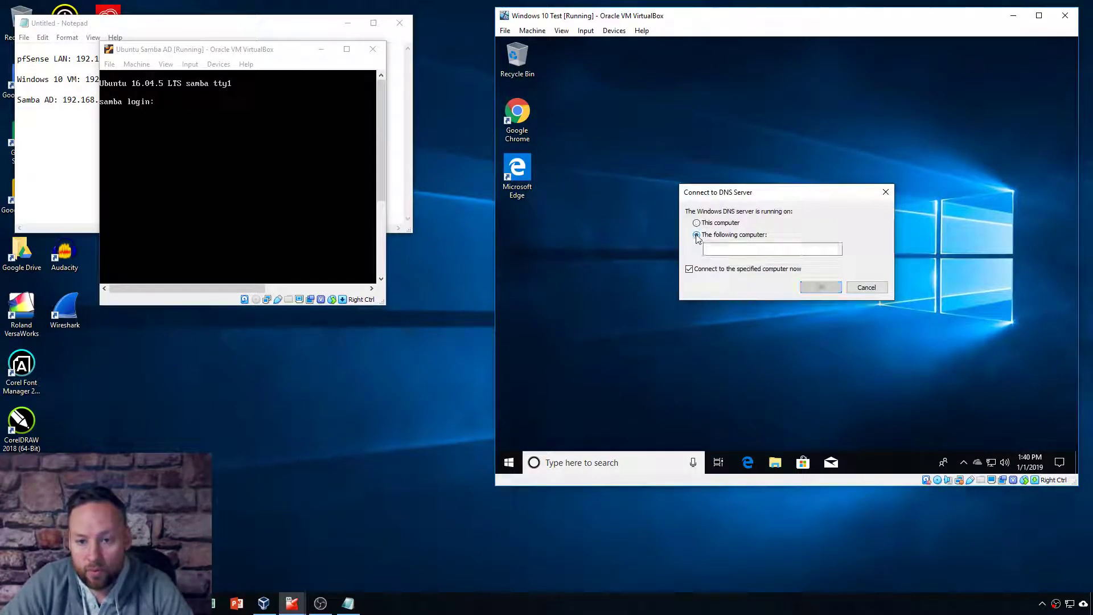
type("samba.ad.testcoma")
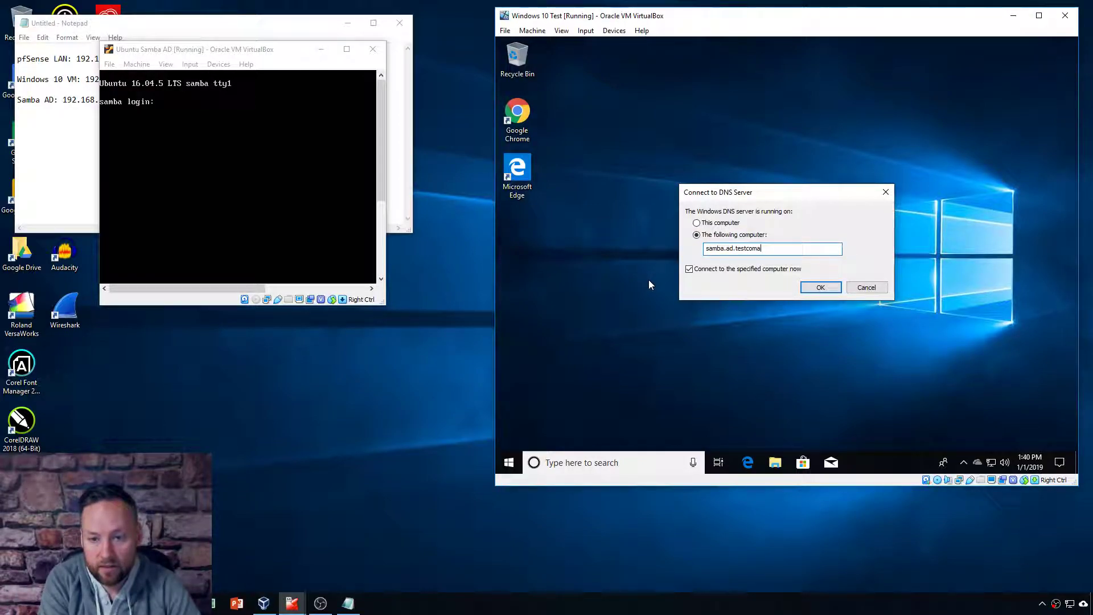
key("BackSpace")
type("pany.com")
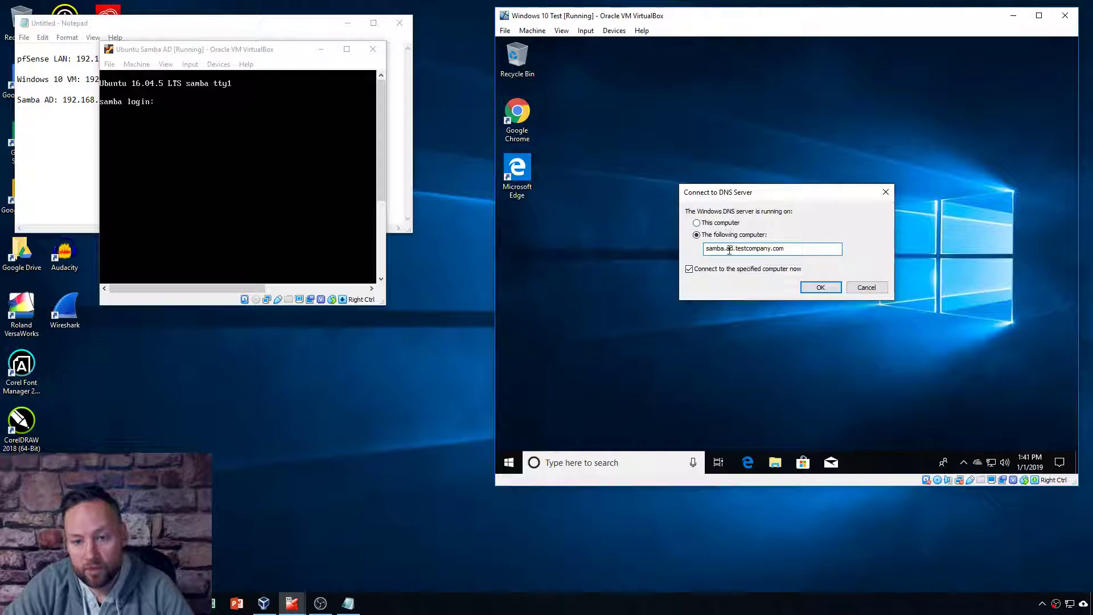
left_click_drag(727, 249, 642, 242)
key("BackSpace")
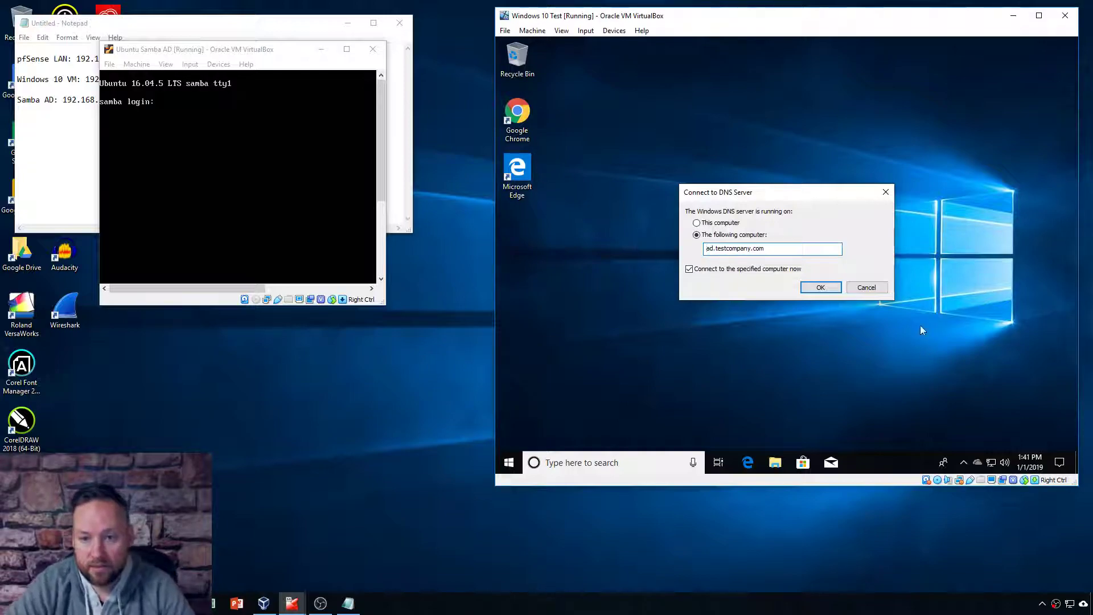
left_click(812, 289)
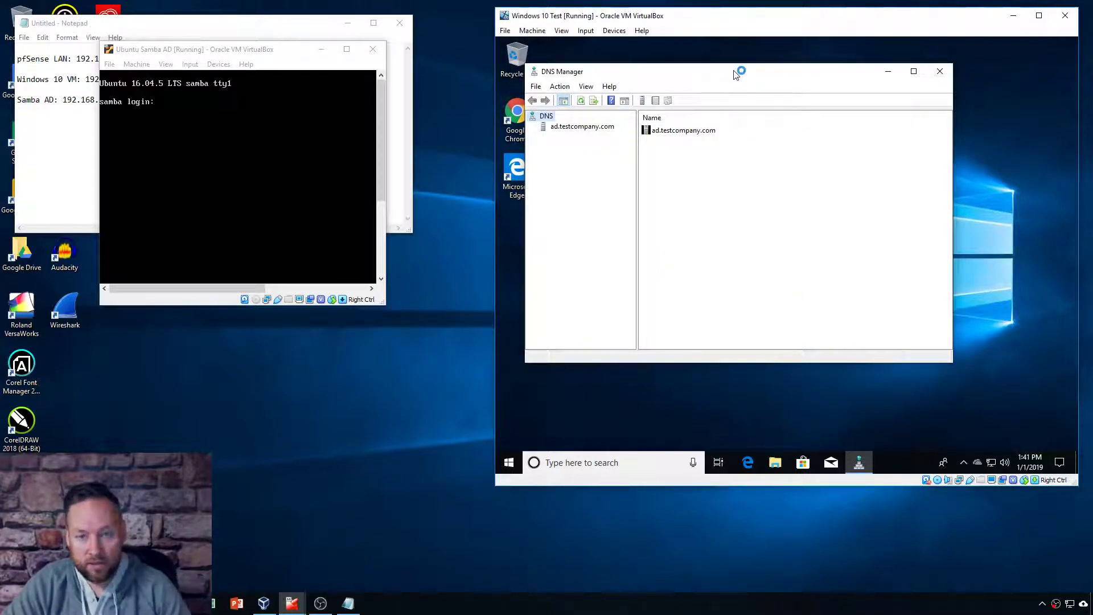
Step: Bring the Windows 10 VM forward and open the ad.testcompany.com forward lookup zone's records
left_click_drag(743, 73, 788, 73)
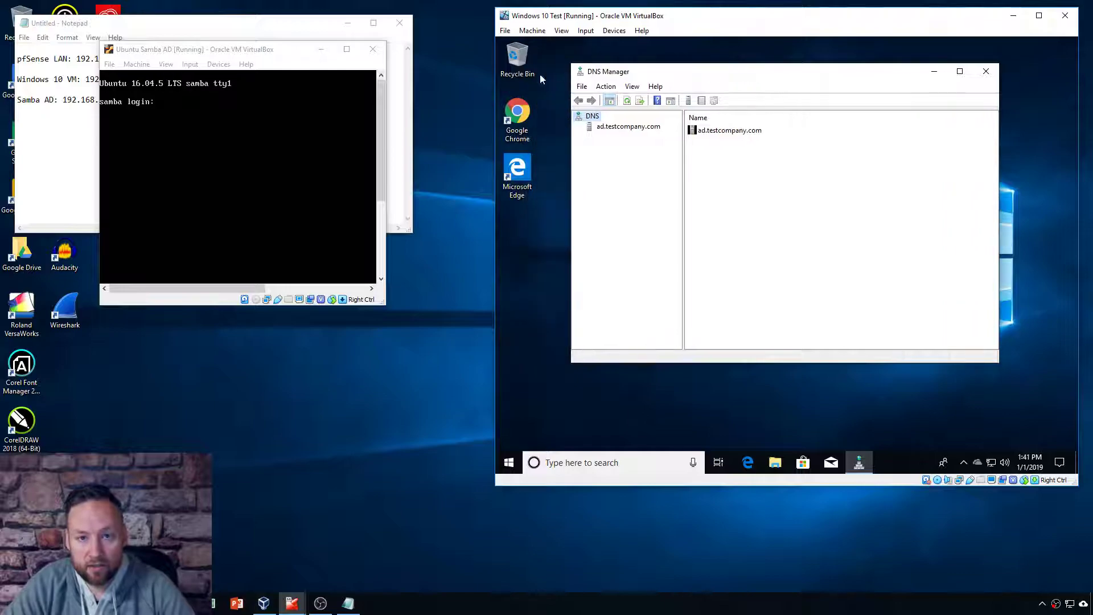
left_click_drag(225, 50, 225, 49)
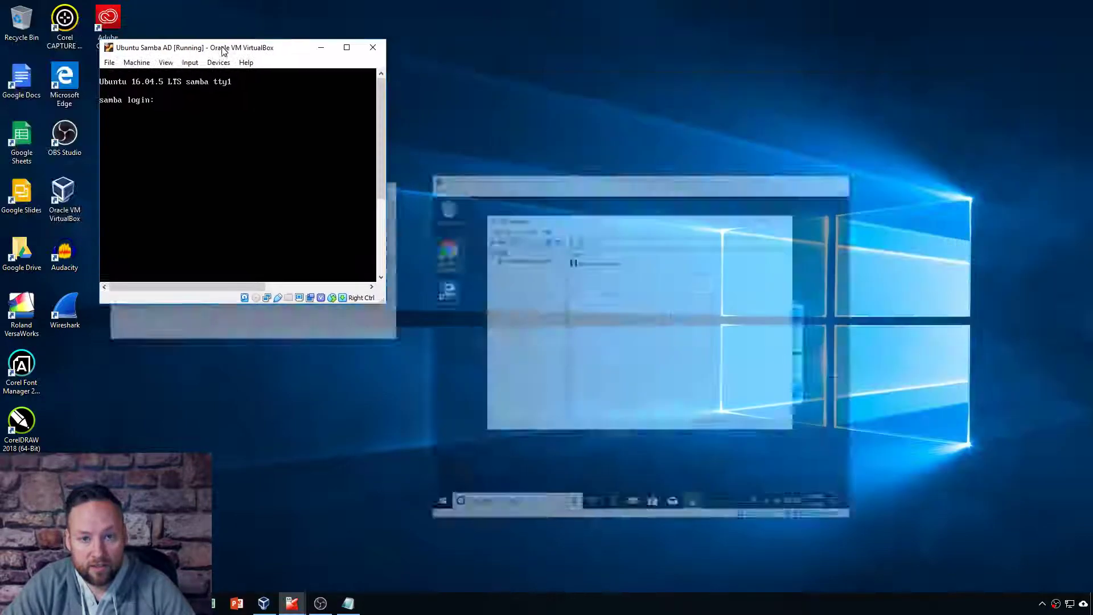
left_click(264, 603)
left_click(383, 549)
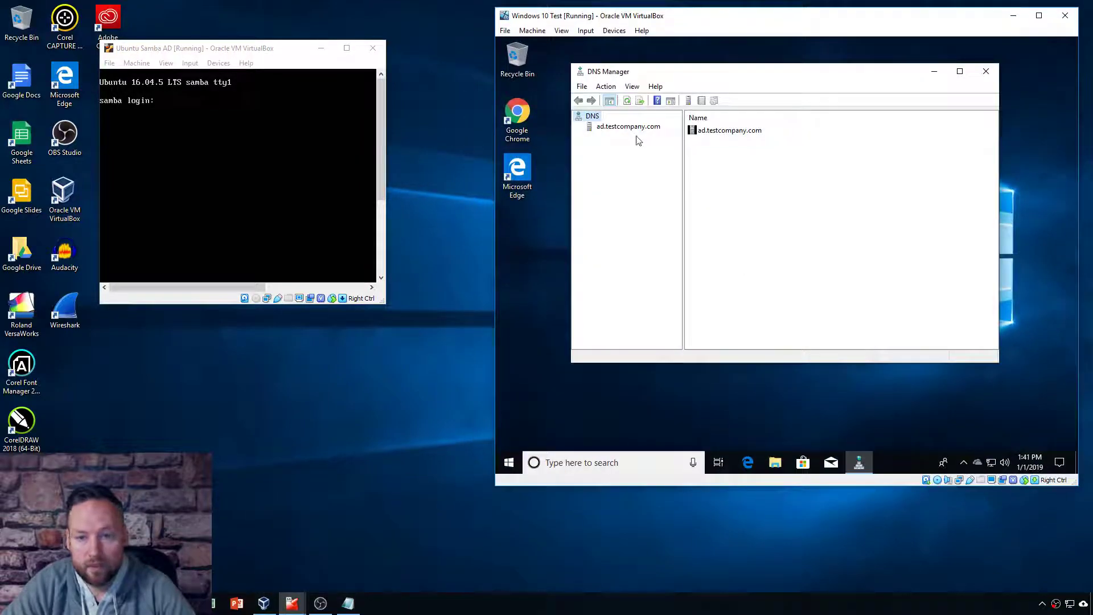
left_click(631, 128)
double_click(709, 130)
double_click(725, 131)
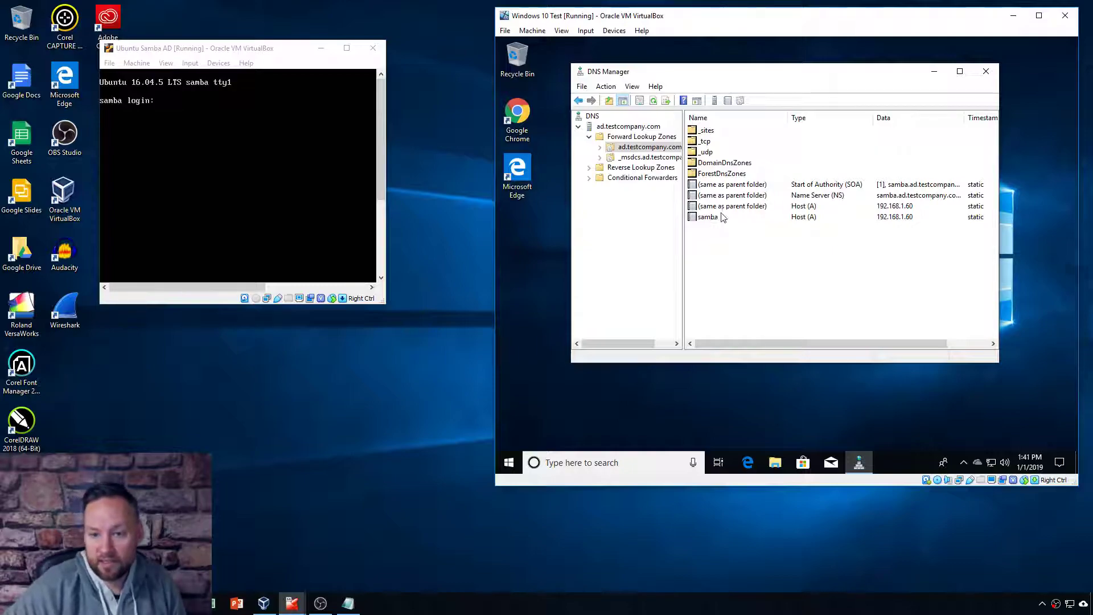
left_click(800, 218)
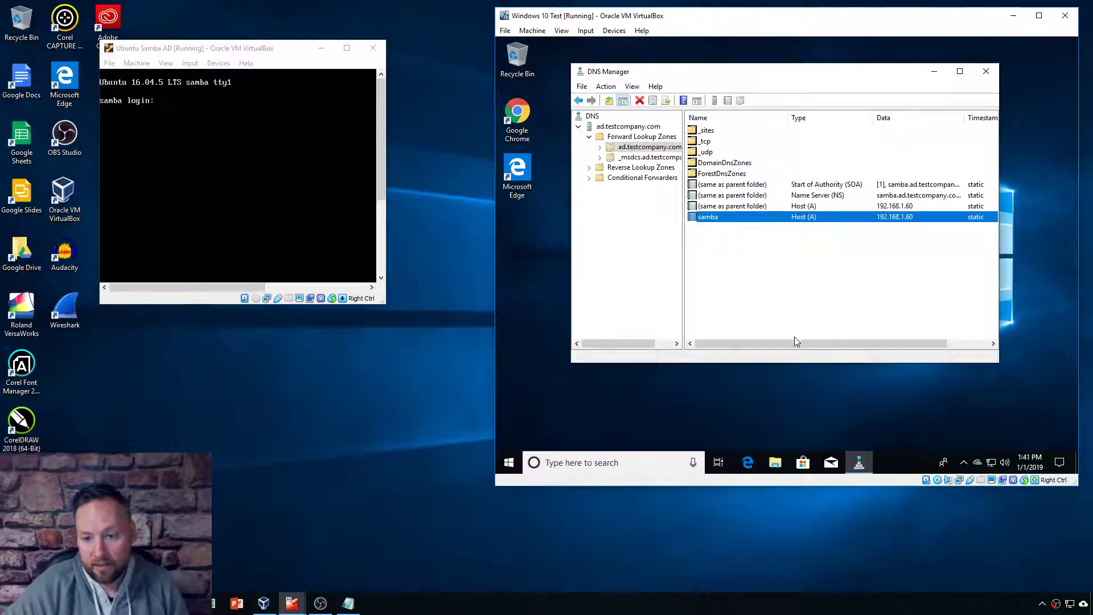
left_click(800, 278)
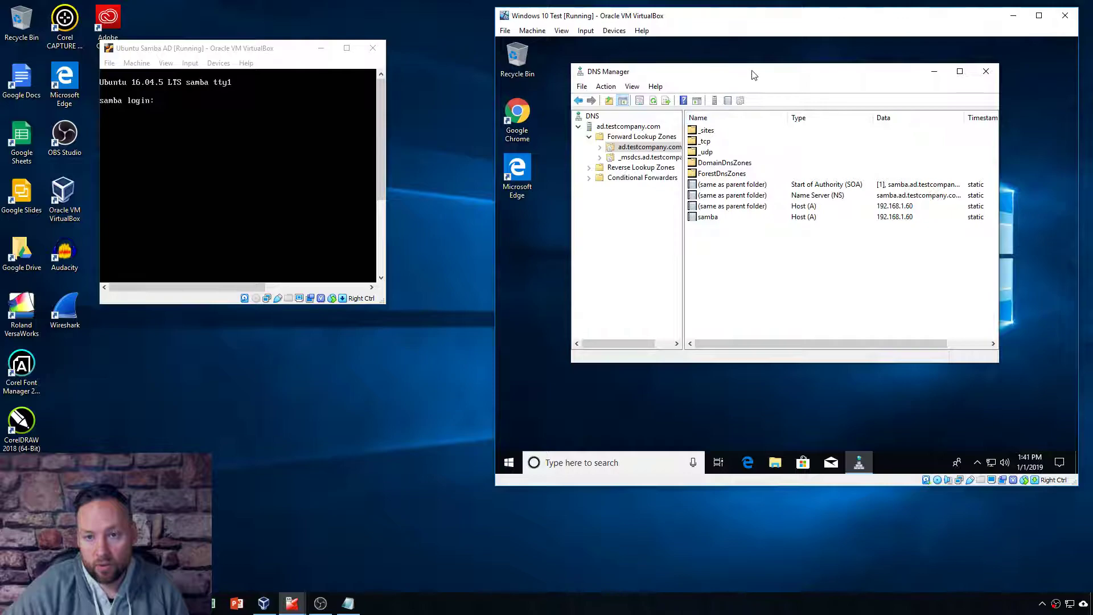
left_click_drag(753, 74, 767, 67)
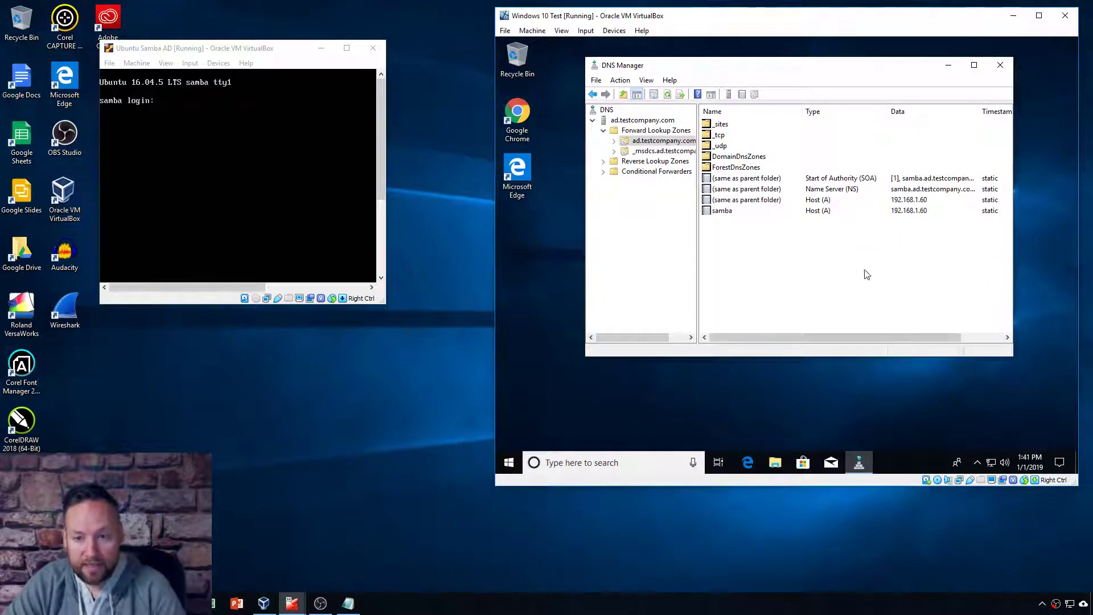
Step: Browse the zone's _tcp, _udp, DomainDnsZones and ForestDnsZones folders, then the zone list
left_click(614, 141)
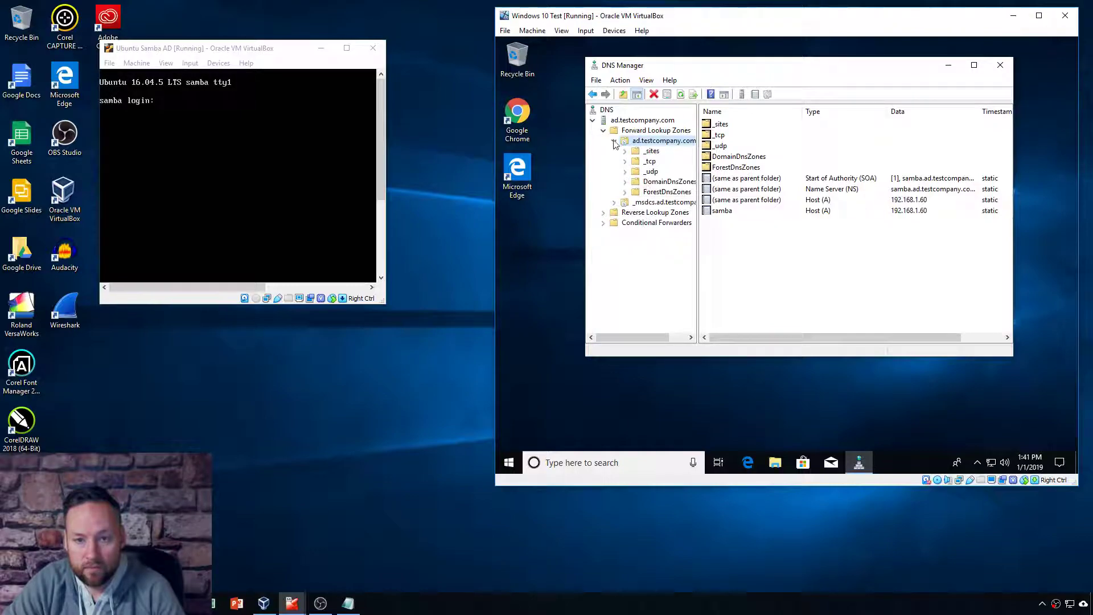
left_click(651, 163)
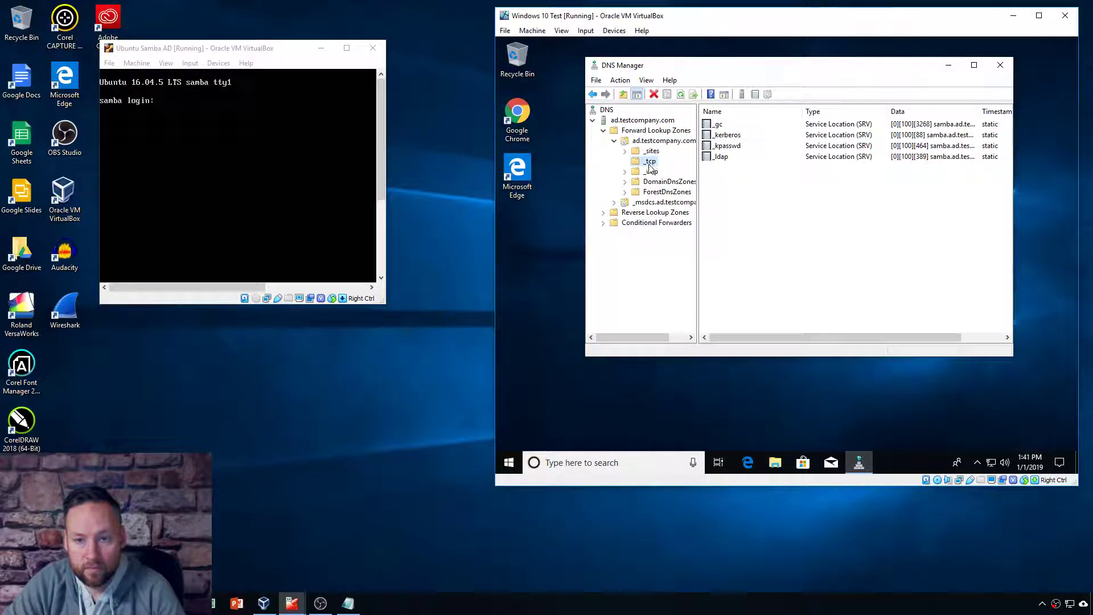
left_click(652, 171)
left_click(675, 182)
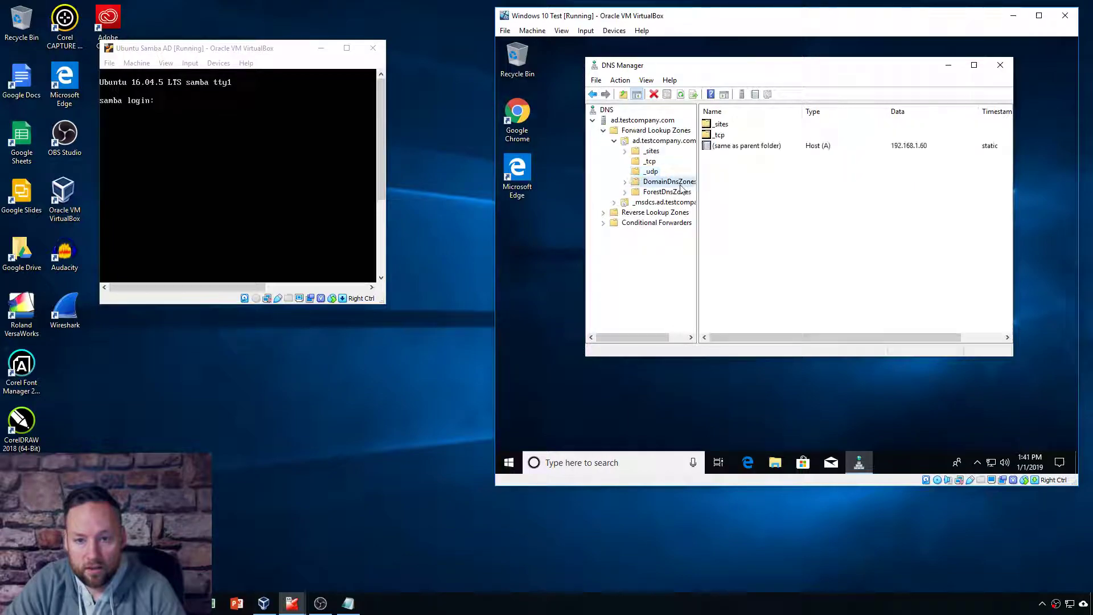
left_click(667, 193)
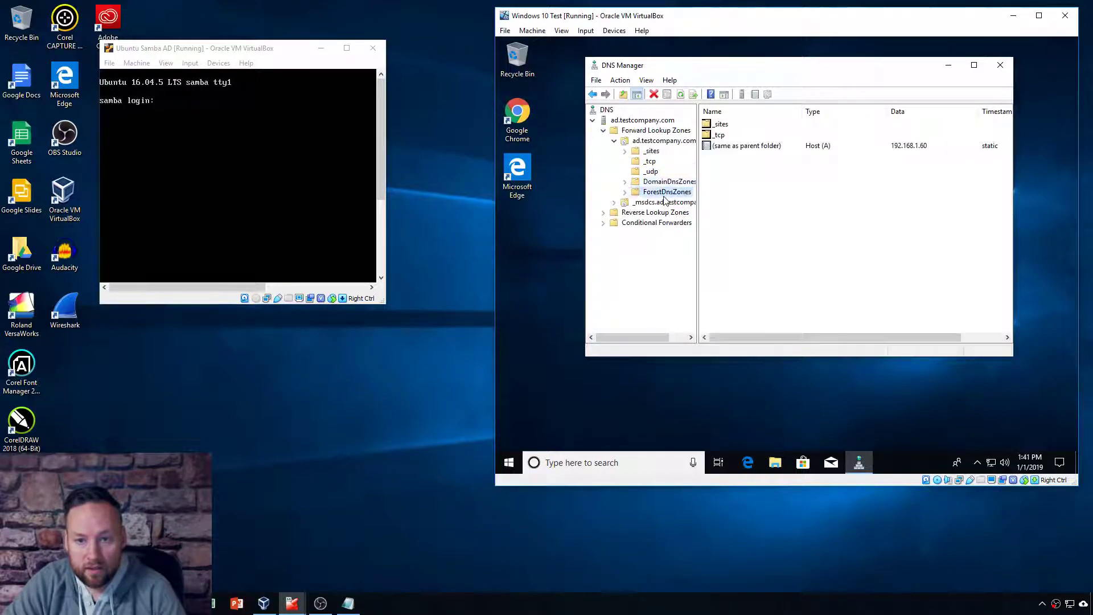
left_click(603, 131)
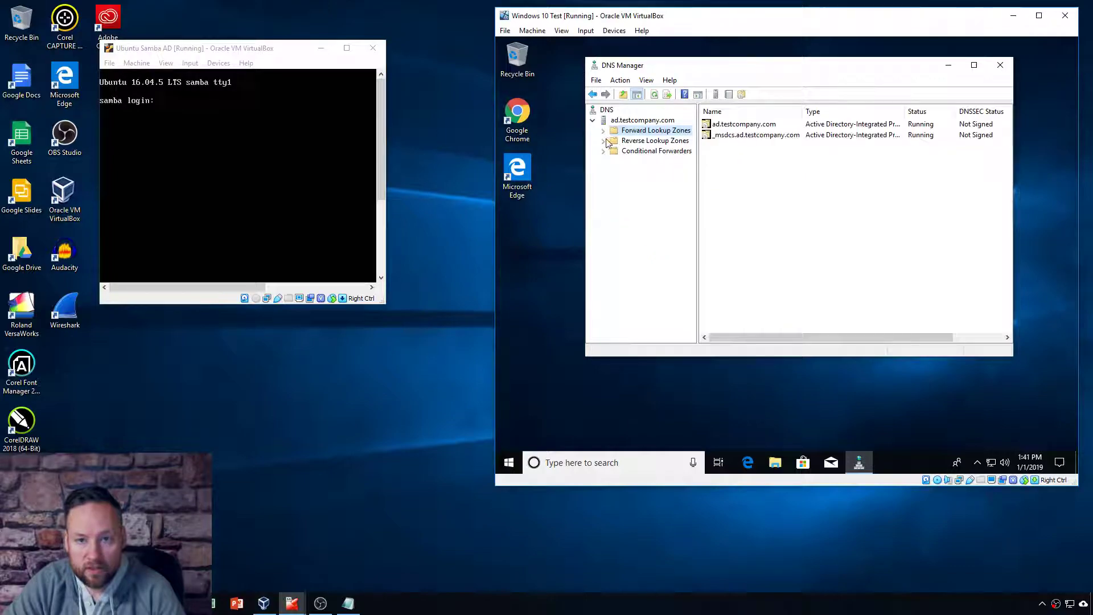
left_click(602, 141)
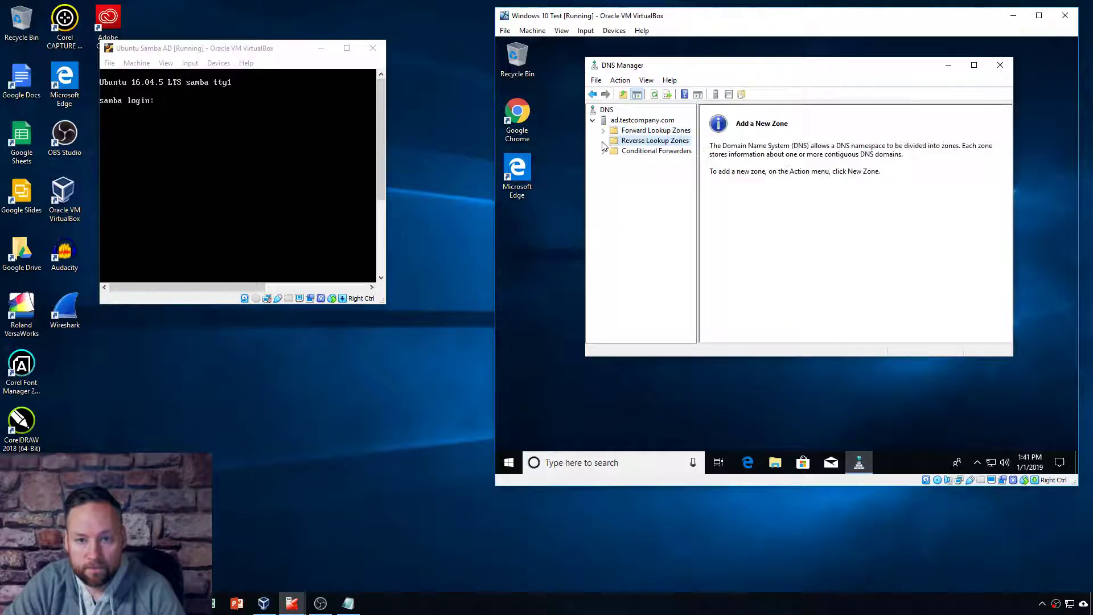
left_click(638, 152)
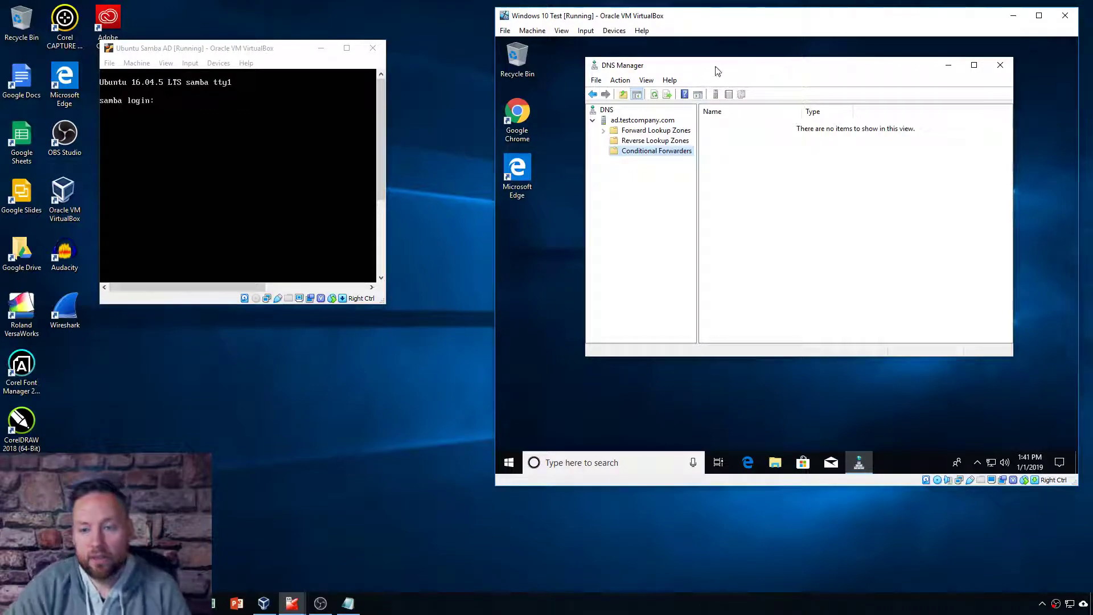
left_click_drag(716, 68, 733, 67)
left_click(671, 131)
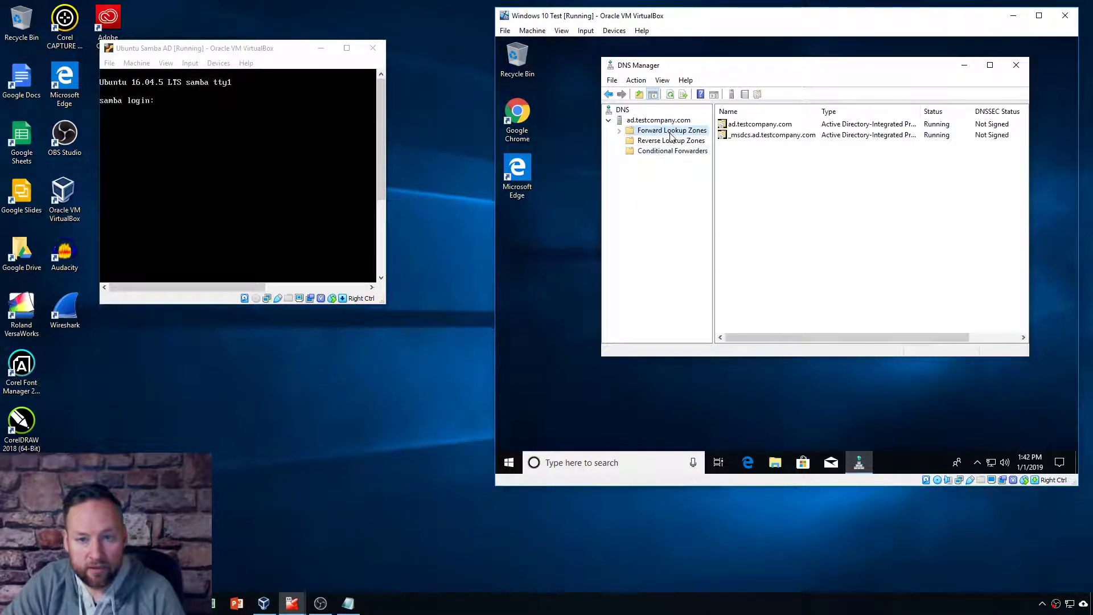
left_click(649, 121)
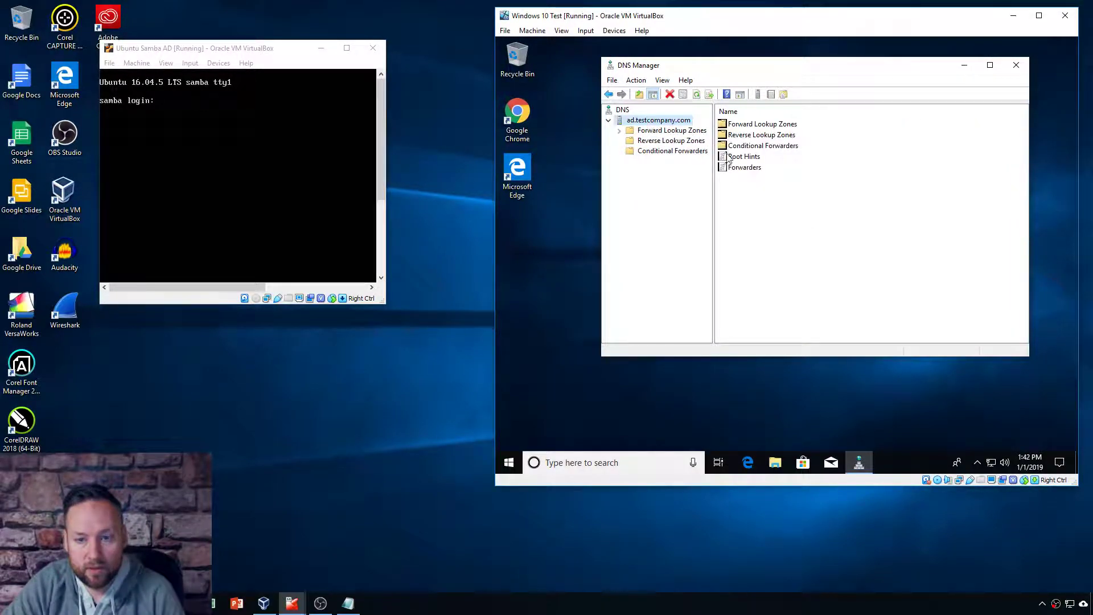
left_click(672, 132)
left_click(620, 131)
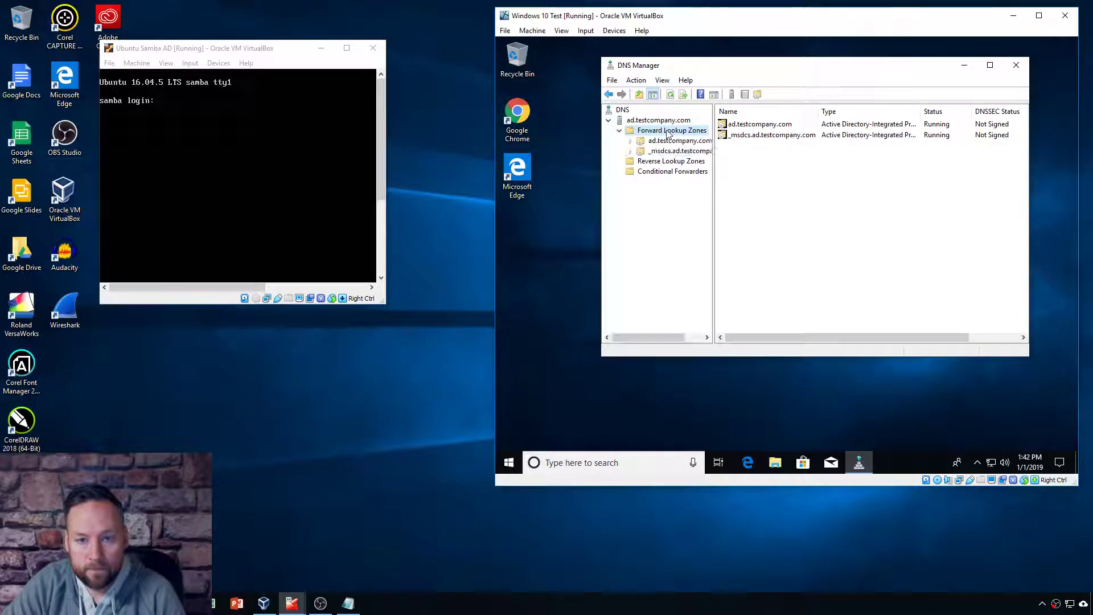
double_click(753, 137)
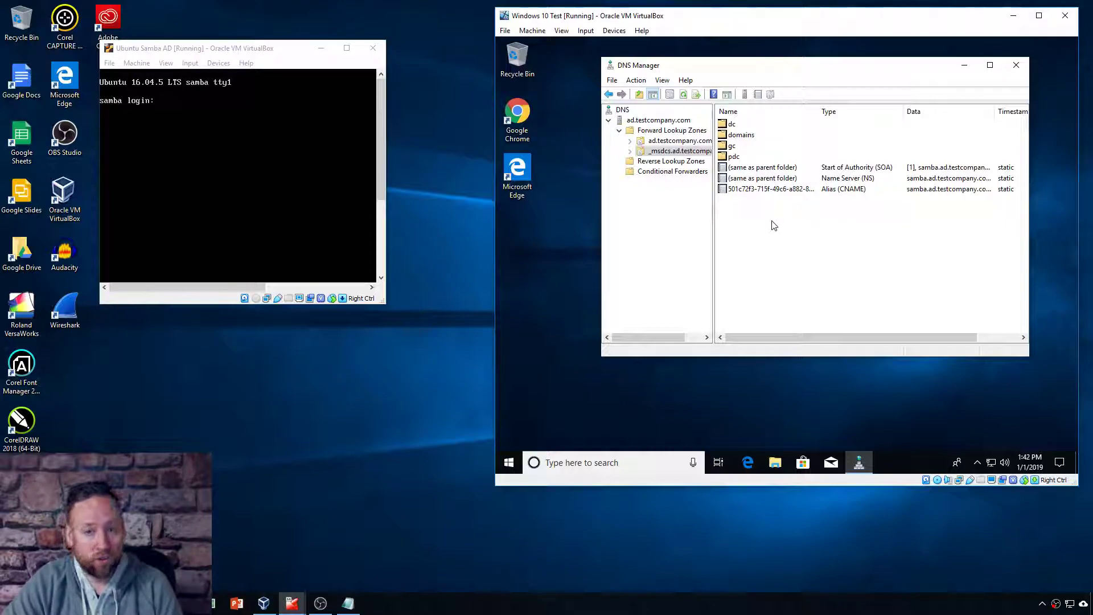
left_click_drag(809, 65, 804, 65)
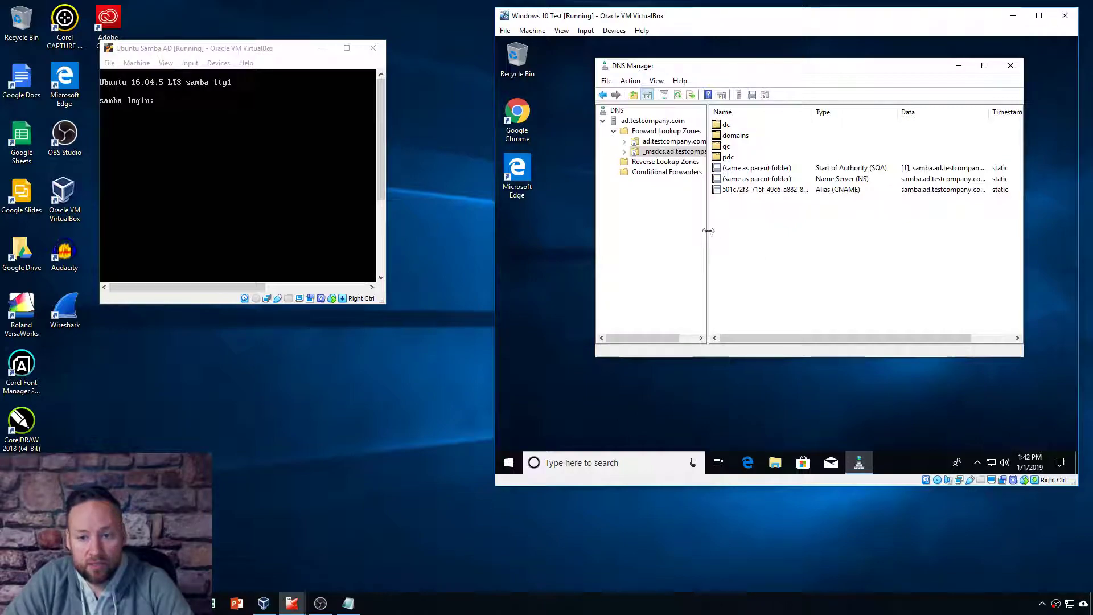
left_click_drag(708, 230, 720, 227)
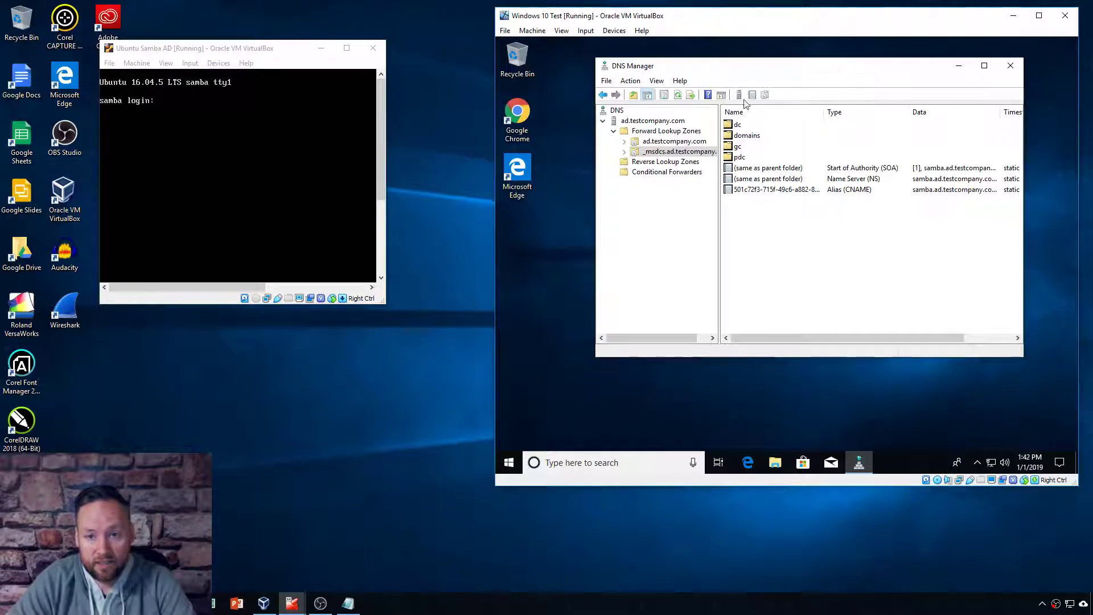
left_click(614, 131)
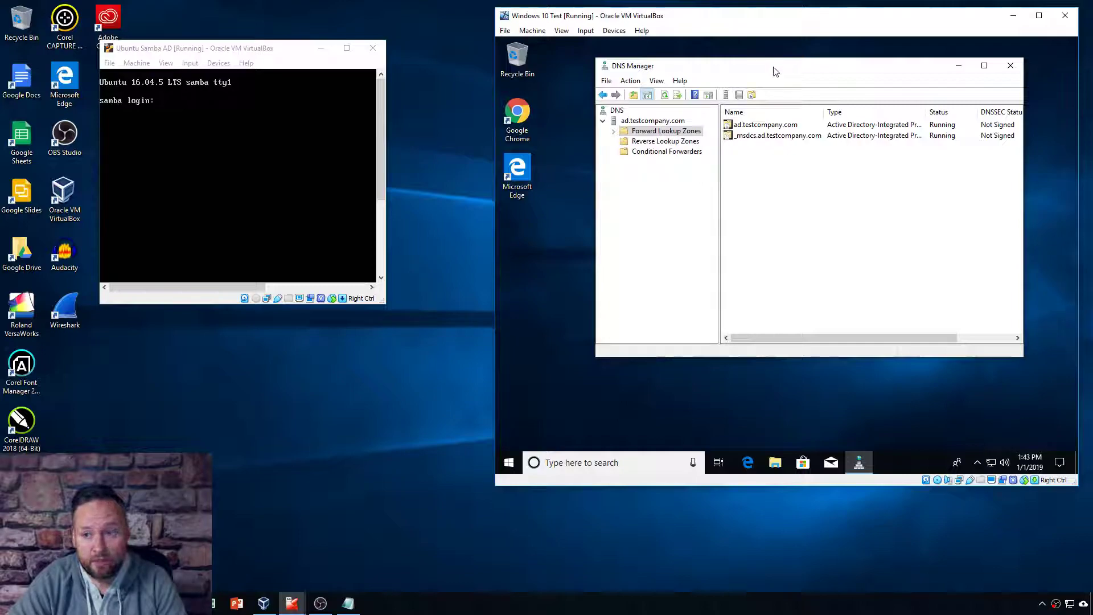
Step: Check Reverse Lookup Zones and Conditional Forwarders, then review ad.testcompany.com's SOA, NS and Host records
left_click(659, 142)
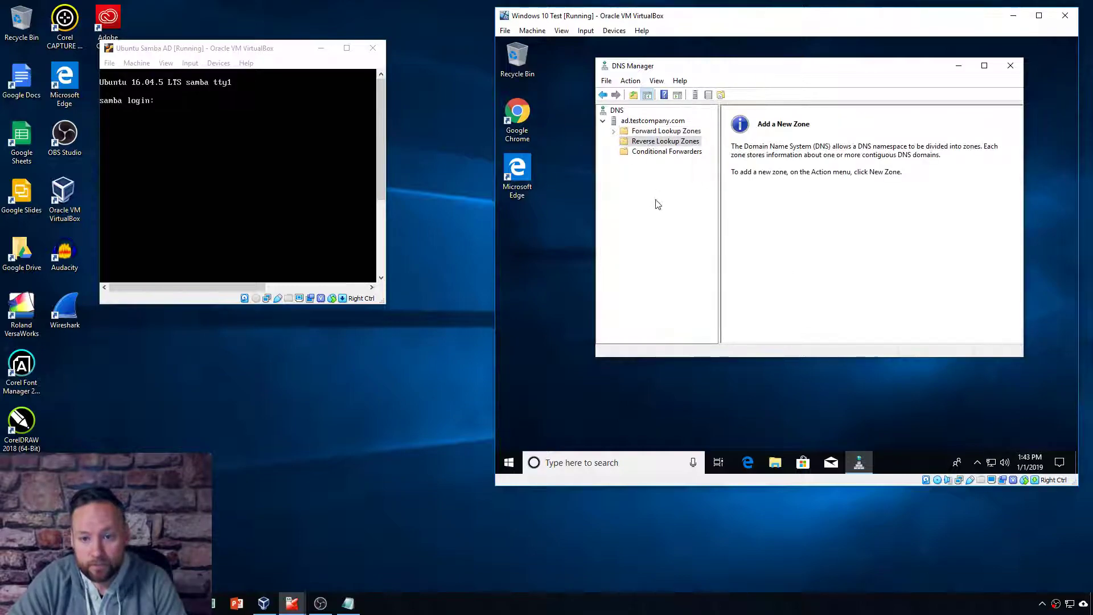
left_click(660, 153)
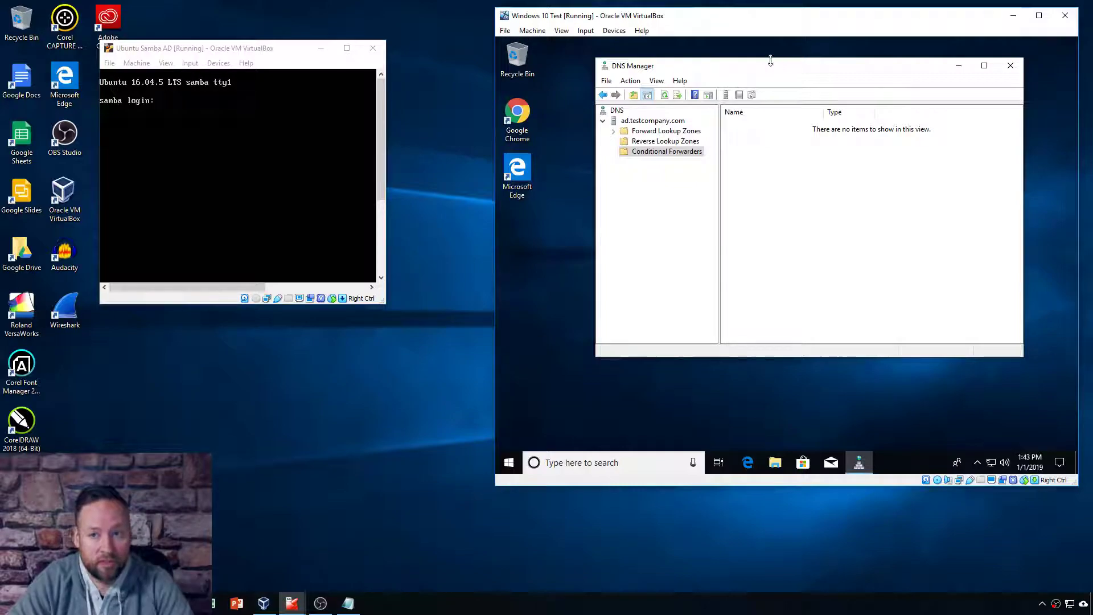
left_click(614, 130)
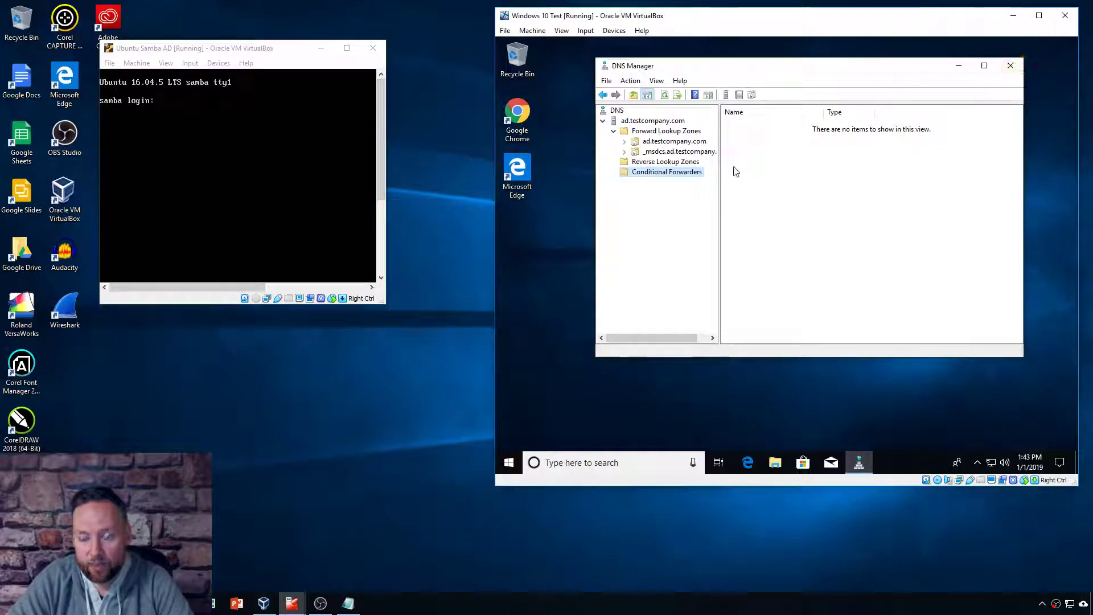
left_click(672, 142)
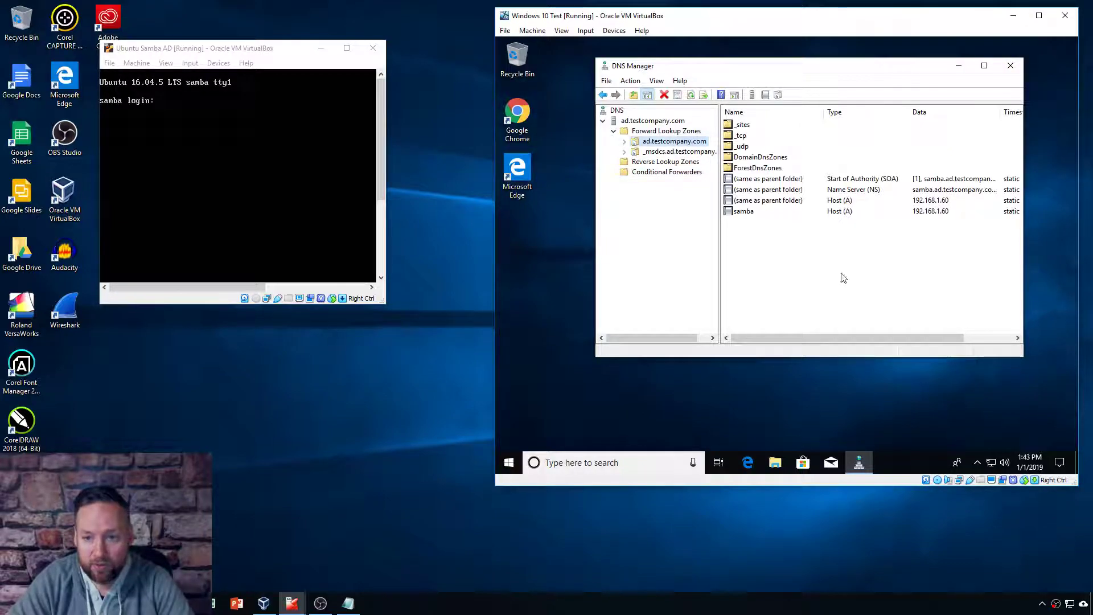
right_click(786, 259)
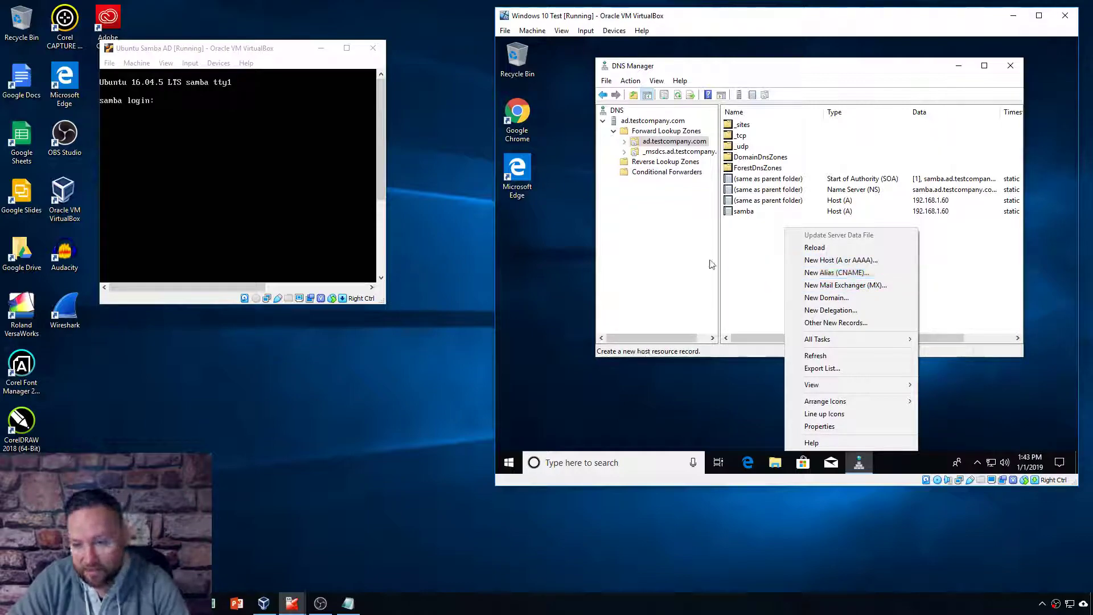
left_click(758, 279)
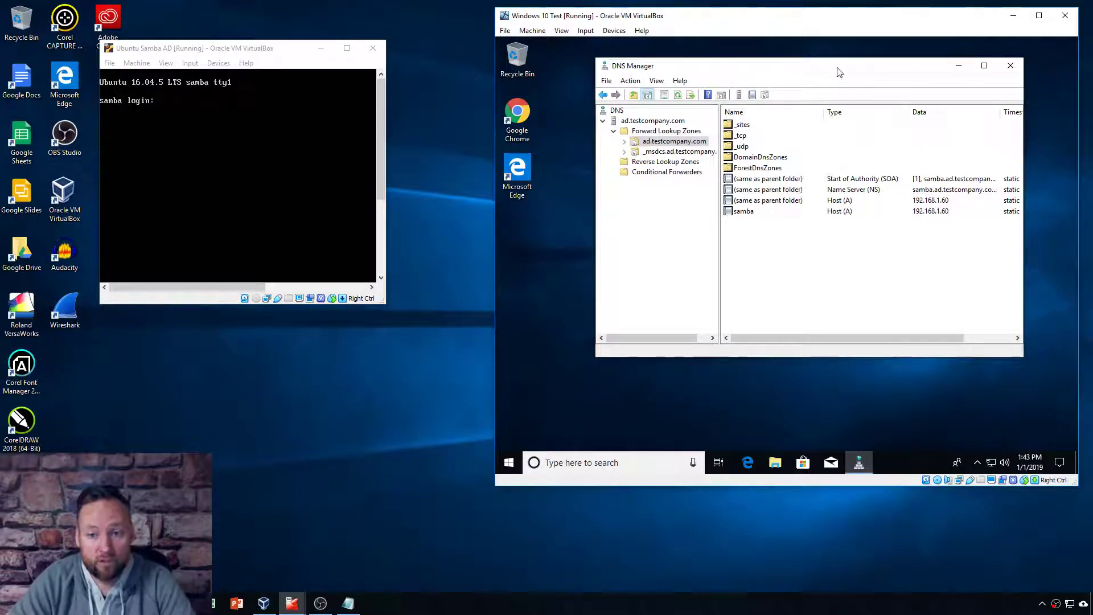
left_click_drag(841, 69, 804, 70)
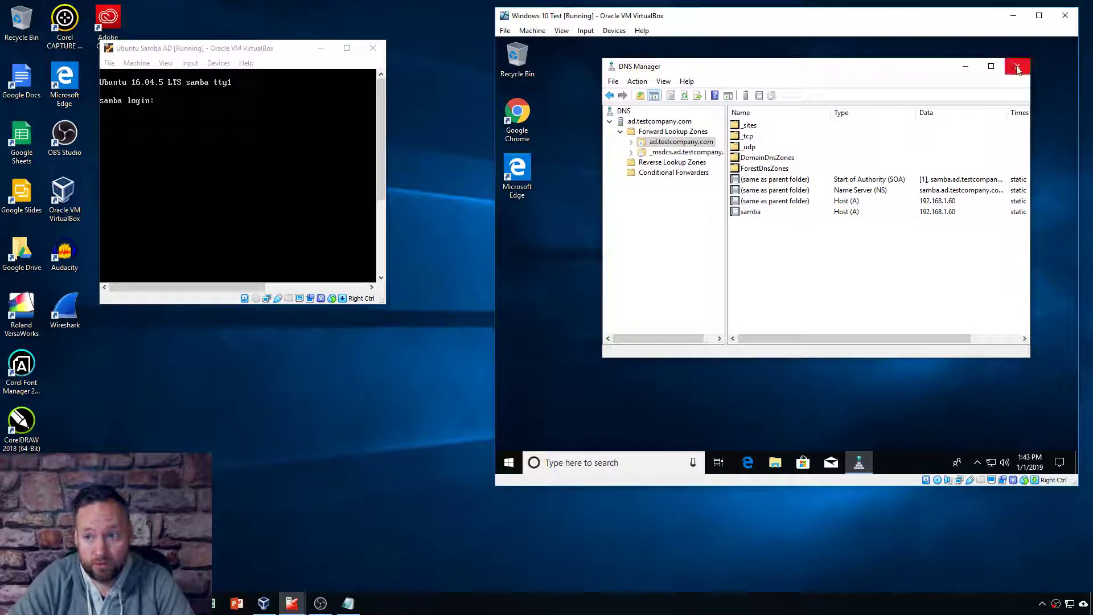
Step: Search the Windows 10 Start menu for 'group' to find Group Policy Management
left_click(505, 466)
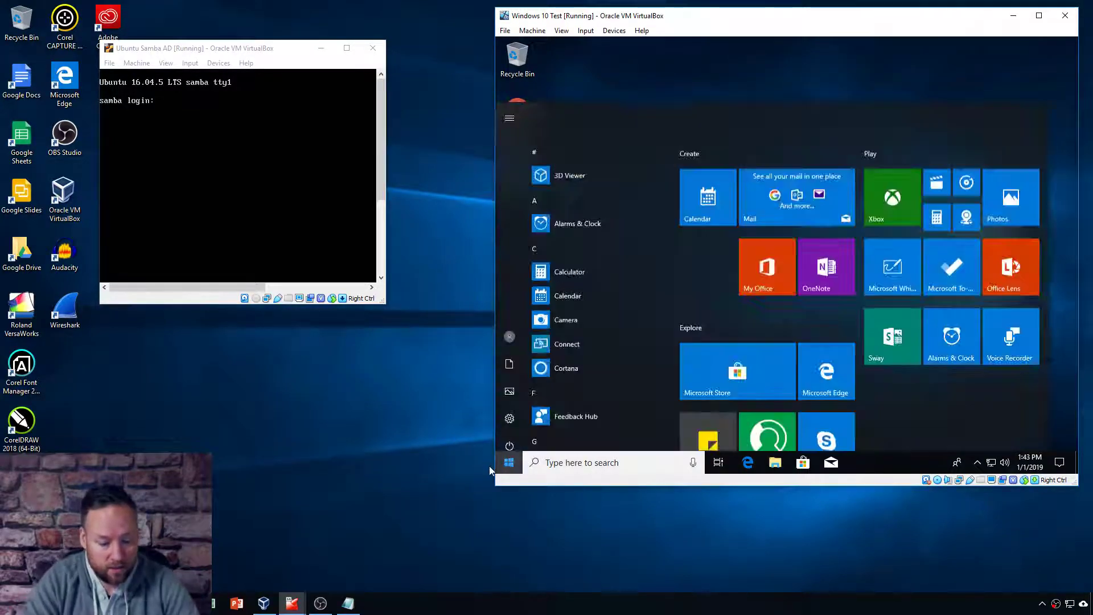
type("active")
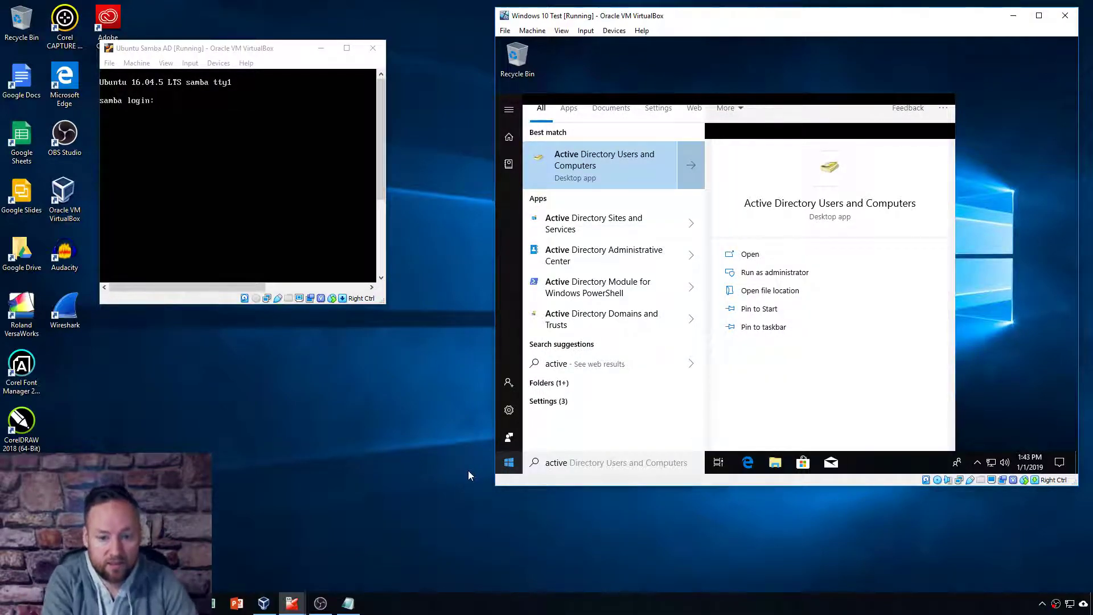
type(" directory group")
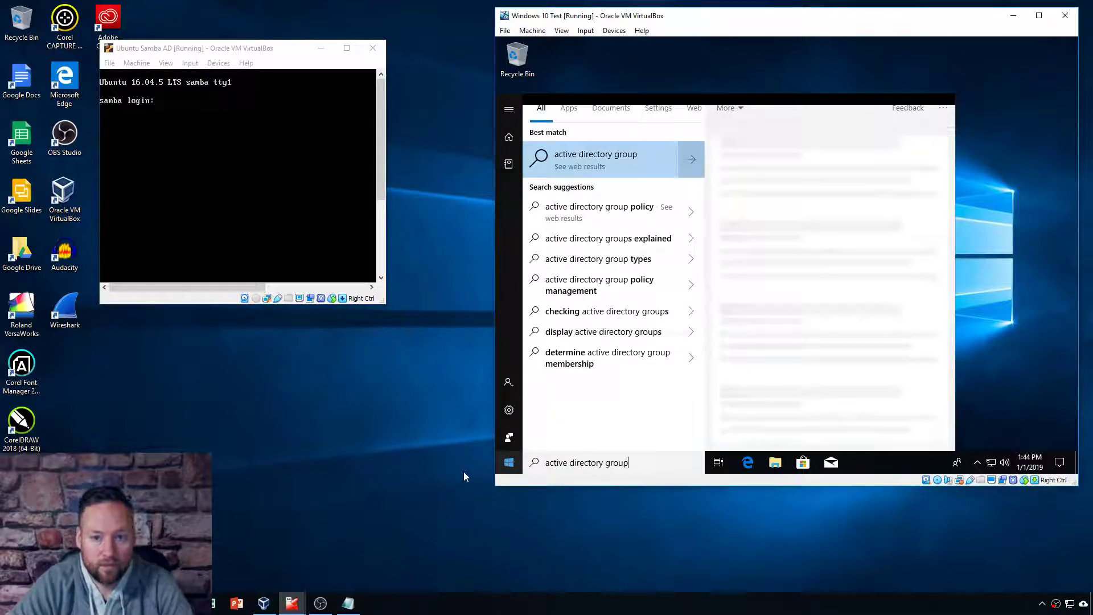
key("BackSpace")
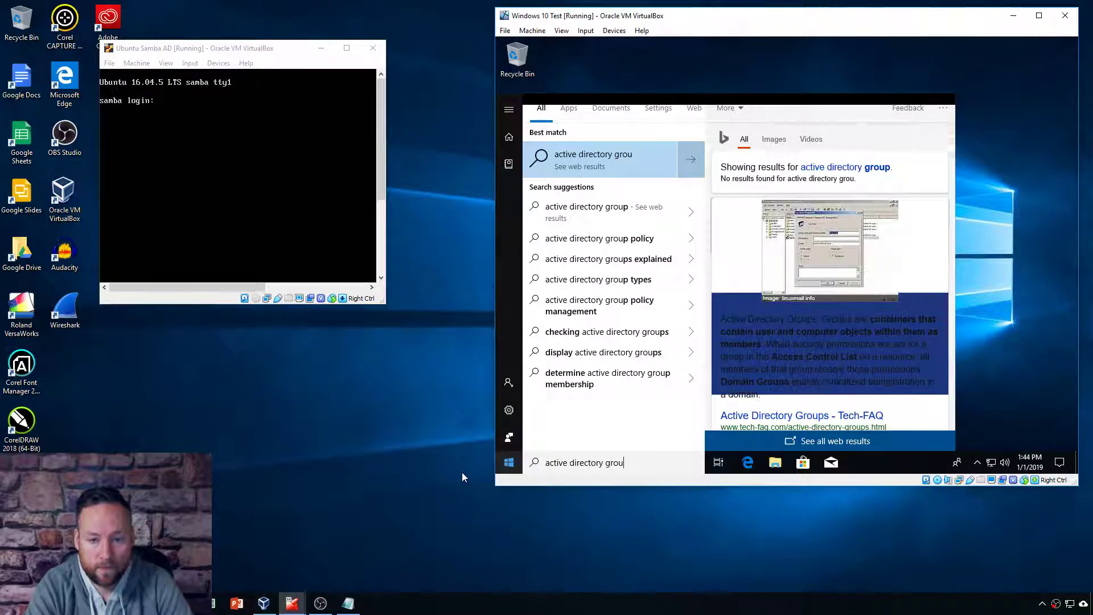
key("BackSpace")
key("BackSpace")
key("BackSpace")
key("BackSpace")
key("BackSpace")
key("BackSpace")
key("BackSpace")
key("BackSpace")
key("BackSpace")
key("BackSpace")
key("BackSpace")
key("BackSpace")
key("BackSpace")
key("BackSpace")
key("BackSpace")
key("BackSpace")
key("BackSpace")
key("BackSpace")
key("BackSpace")
key("BackSpace")
key("BackSpace")
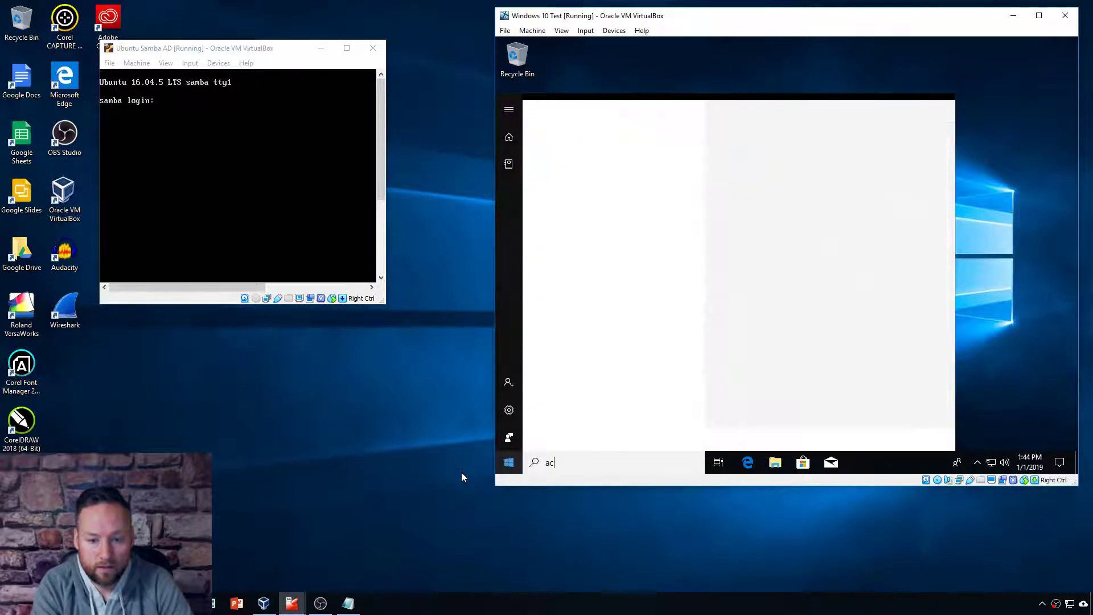
type("group")
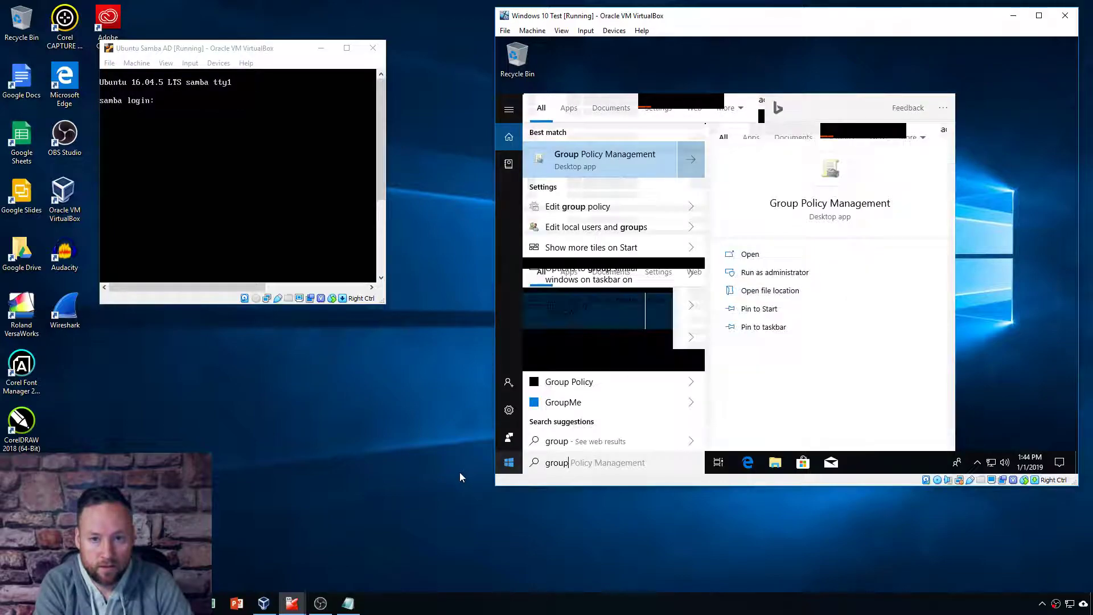
key("Escape")
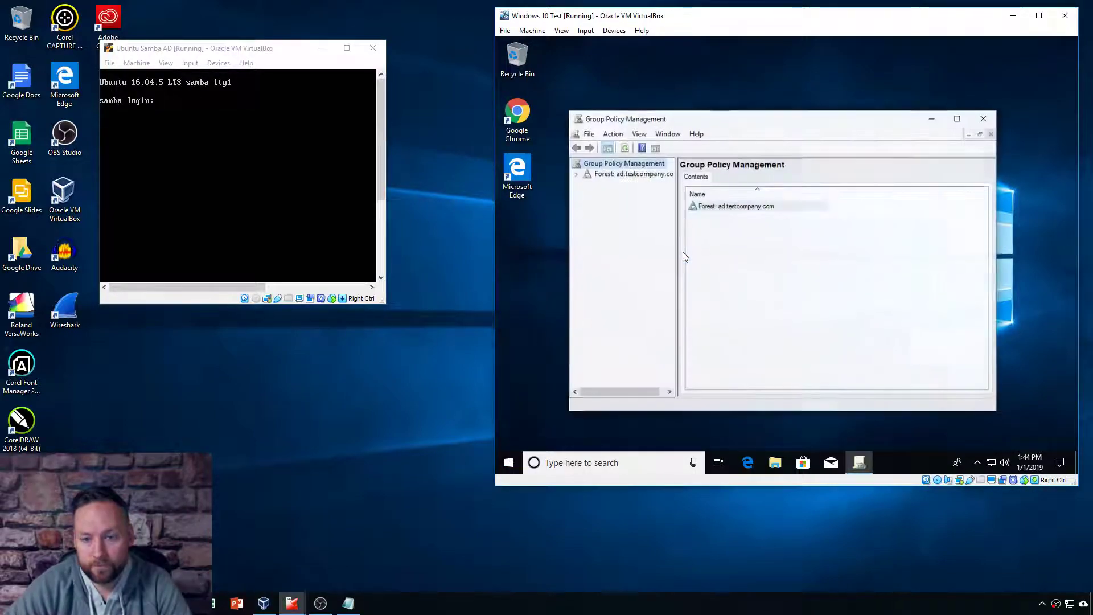
Step: Expand the ad.testcompany.com forest and domain, dismissing the error and link warning messages
left_click_drag(745, 117, 732, 95)
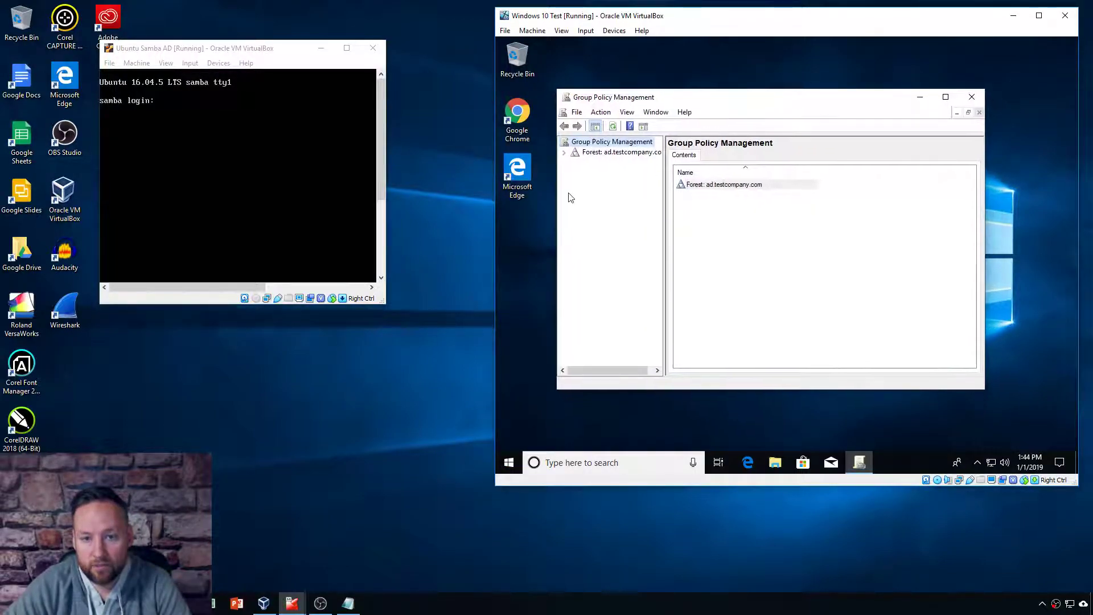
left_click(565, 153)
left_click(584, 164)
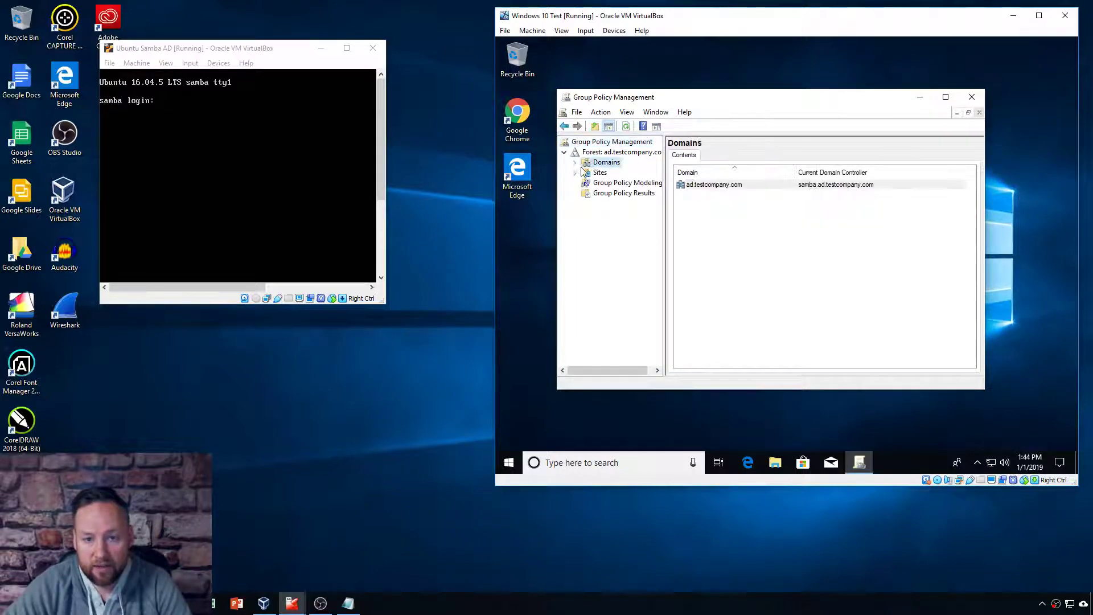
left_click(575, 162)
left_click(630, 173)
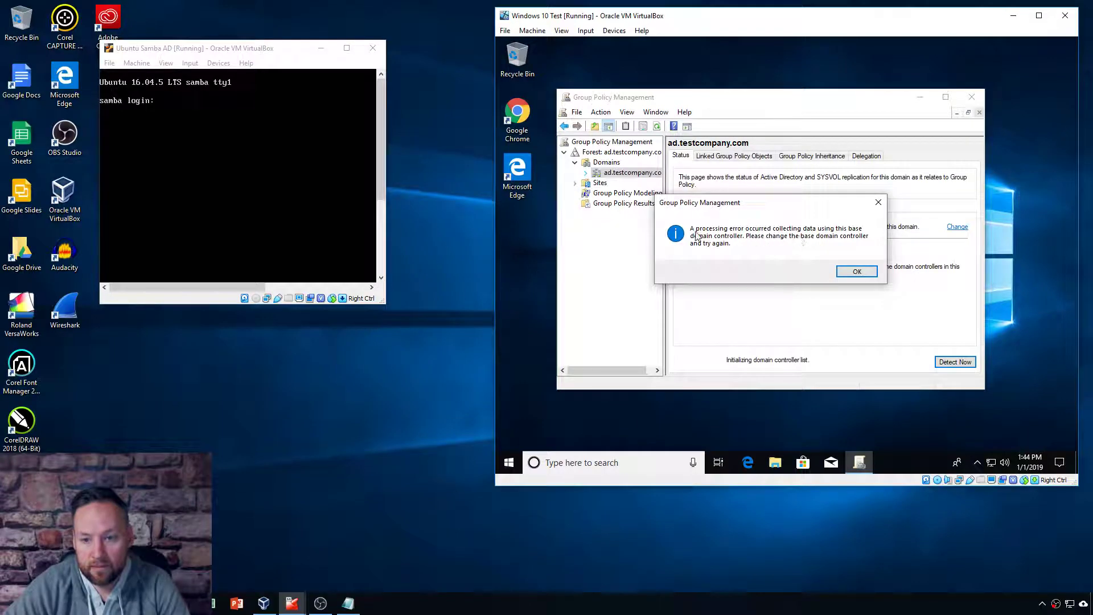
left_click(851, 276)
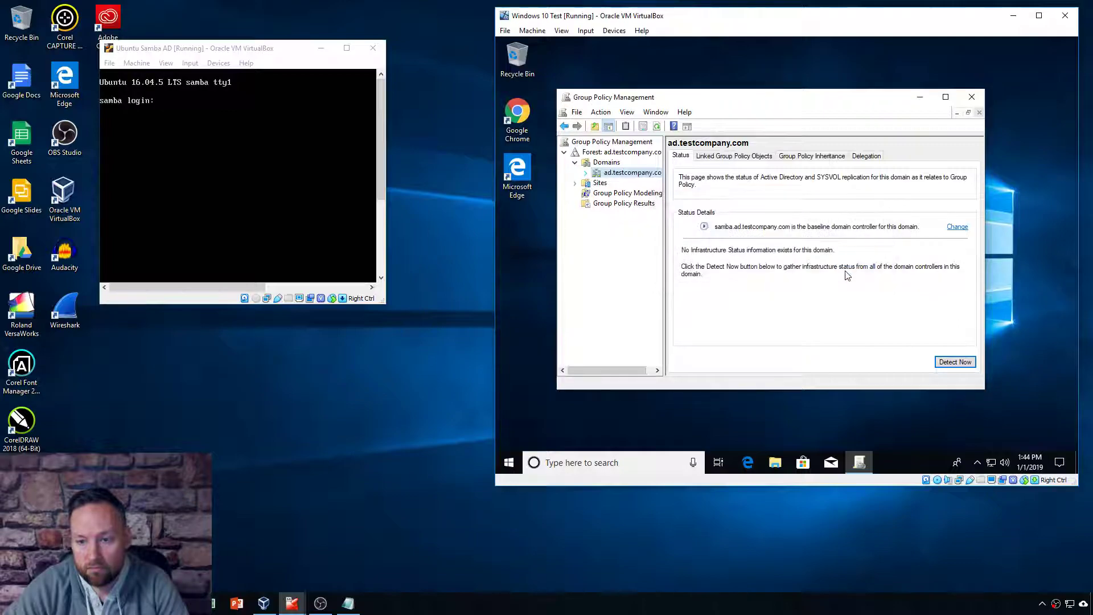
left_click(586, 173)
left_click(635, 183)
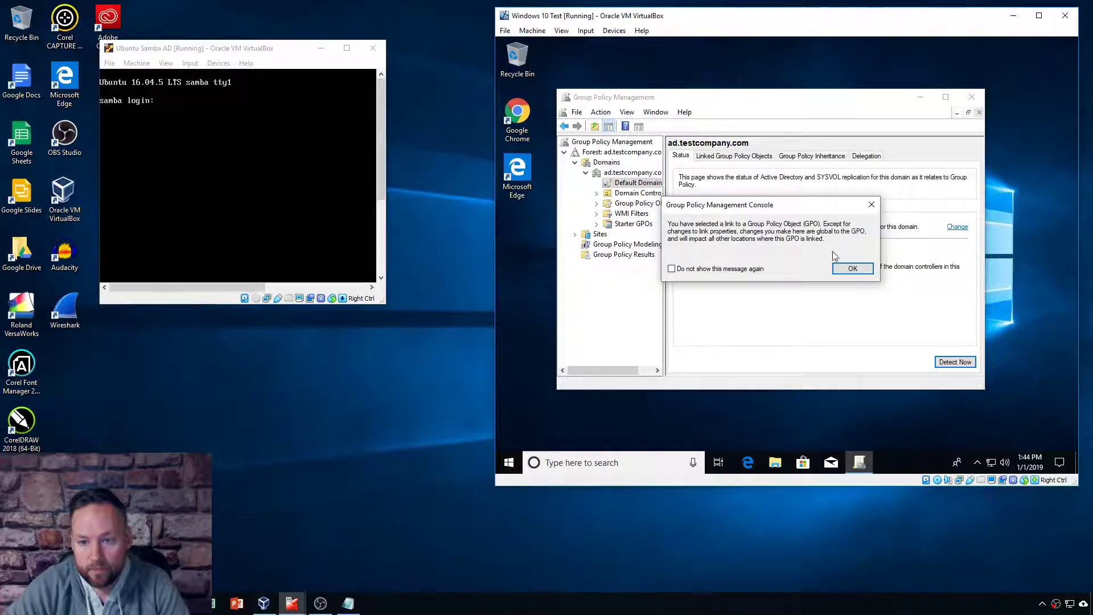
left_click(851, 269)
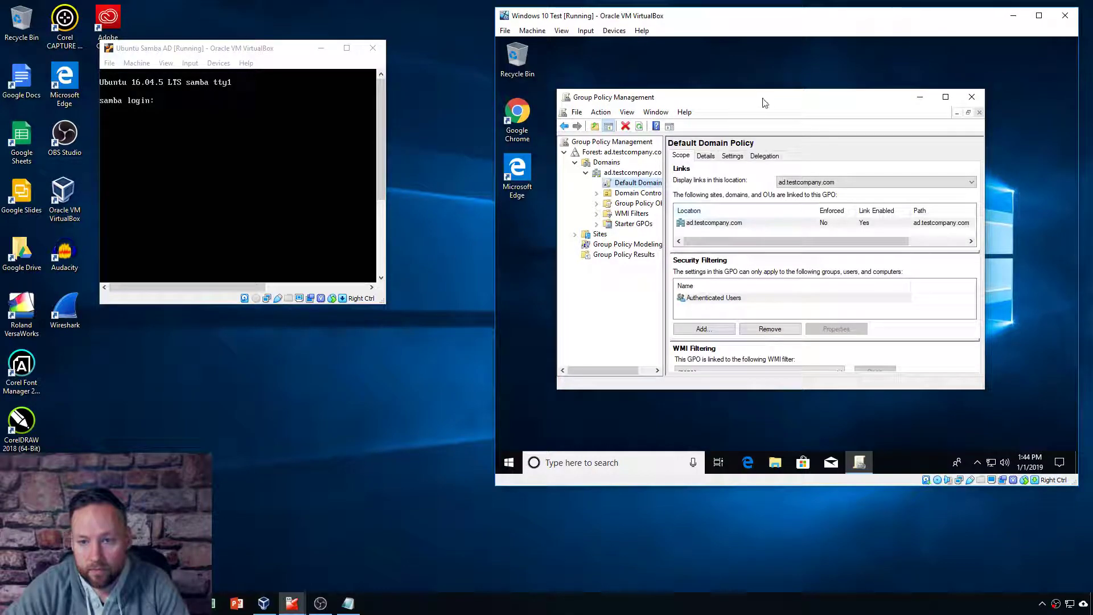
Step: Maximize Group Policy Management and select Domain Controllers to see its linked policy
left_click_drag(769, 102, 786, 94)
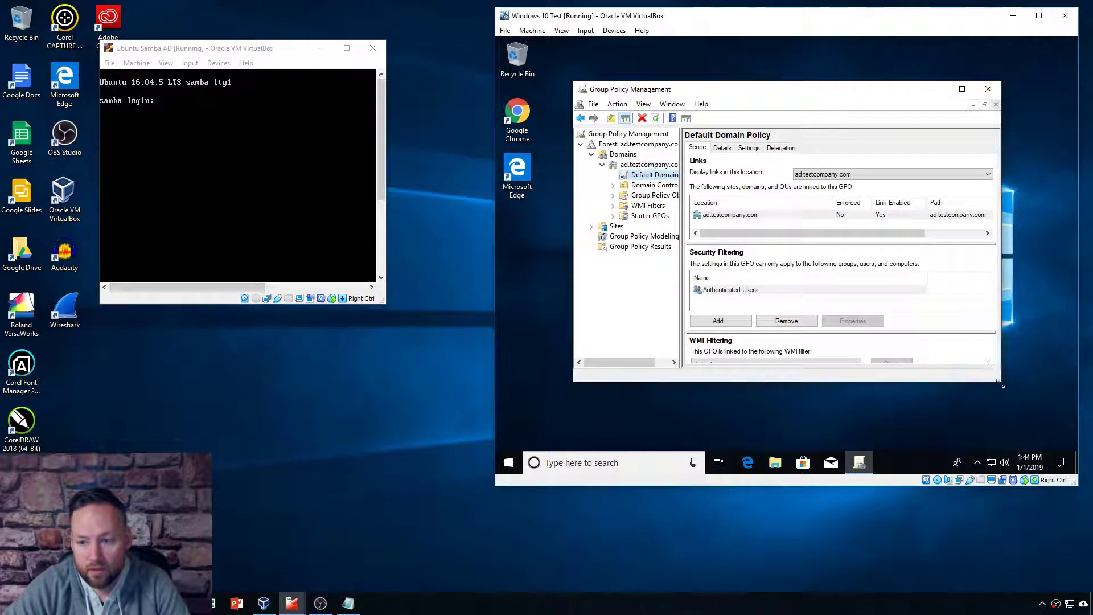
left_click_drag(1021, 414, 1076, 473)
left_click_drag(795, 95, 733, 80)
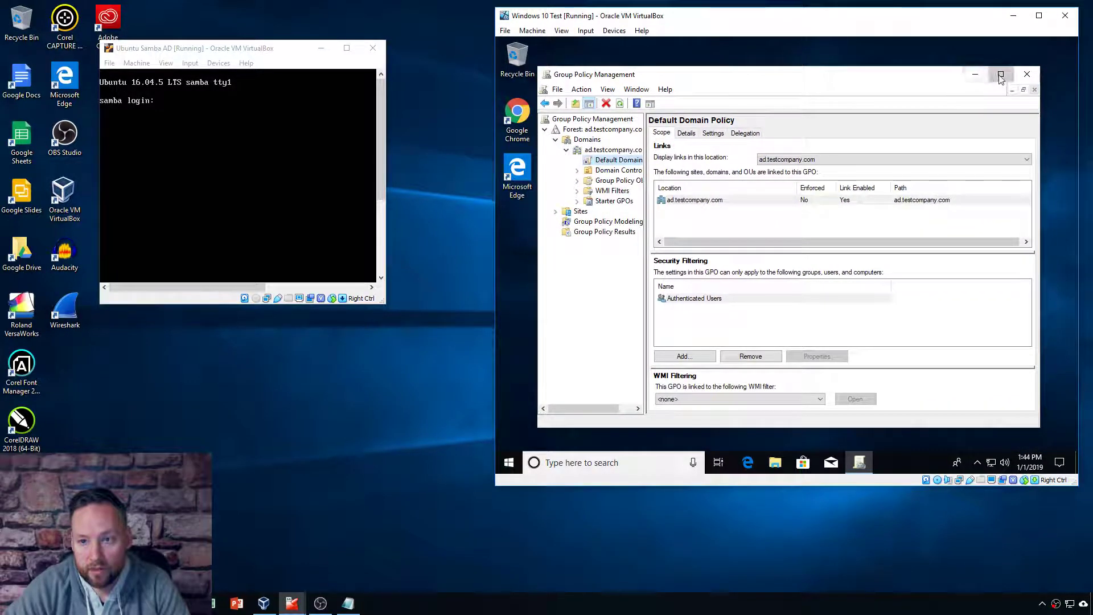
left_click(975, 74)
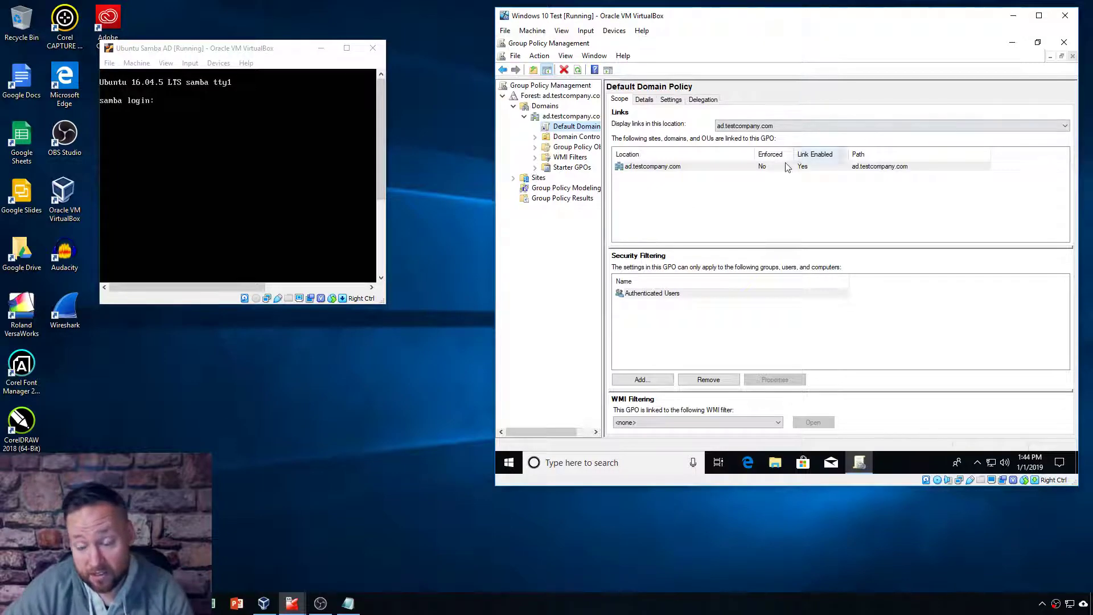
left_click(575, 136)
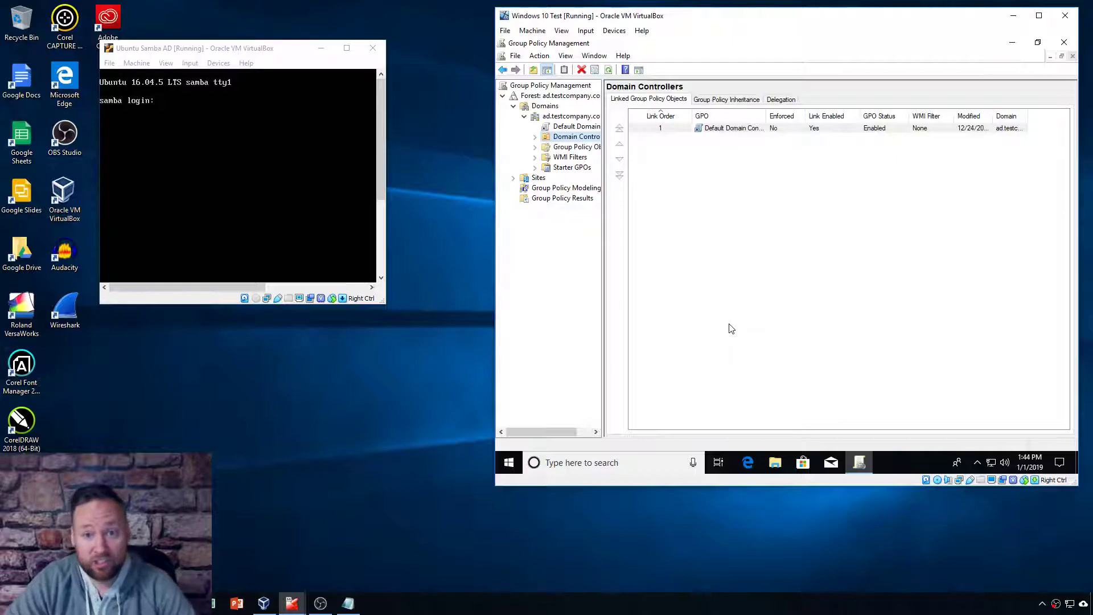
Step: Expand Group Policy Objects to see both policies, widen the tree, then view Starter GPOs
left_click(570, 149)
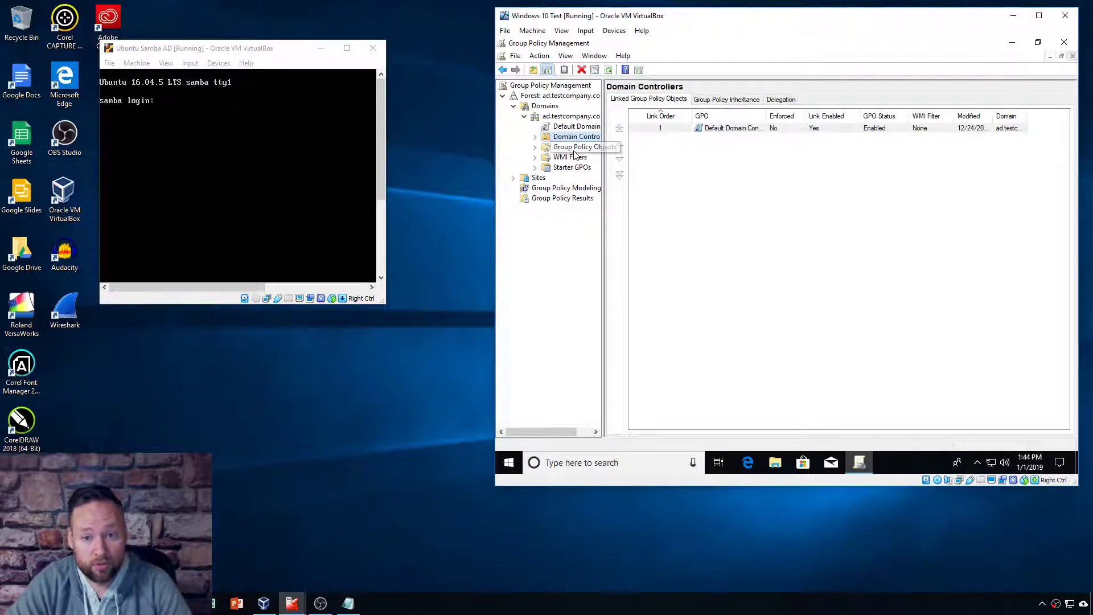
left_click(535, 147)
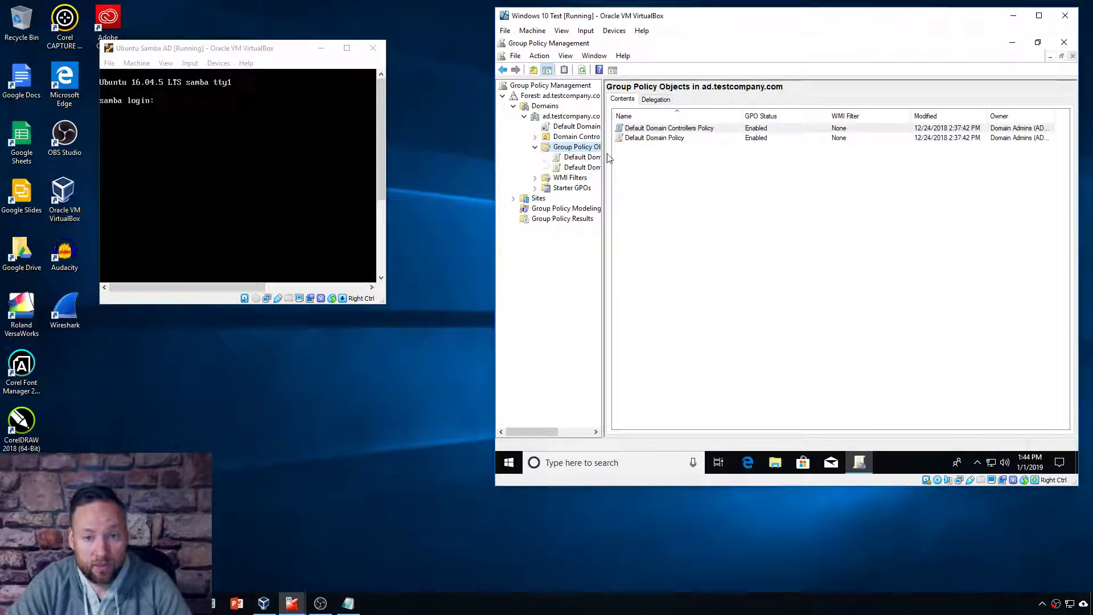
left_click_drag(611, 153, 686, 158)
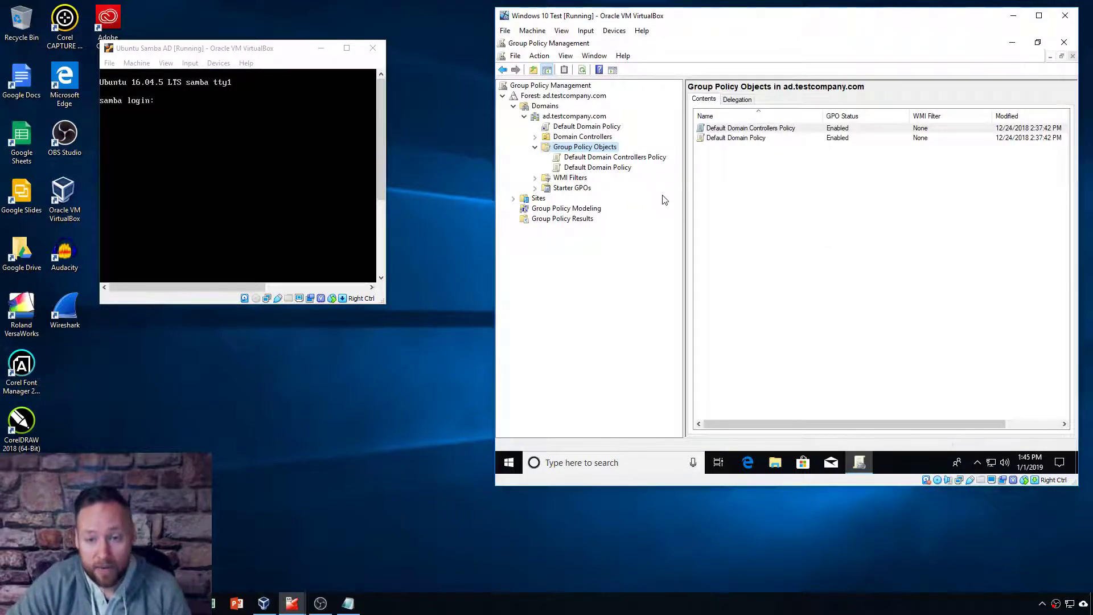
left_click(535, 148)
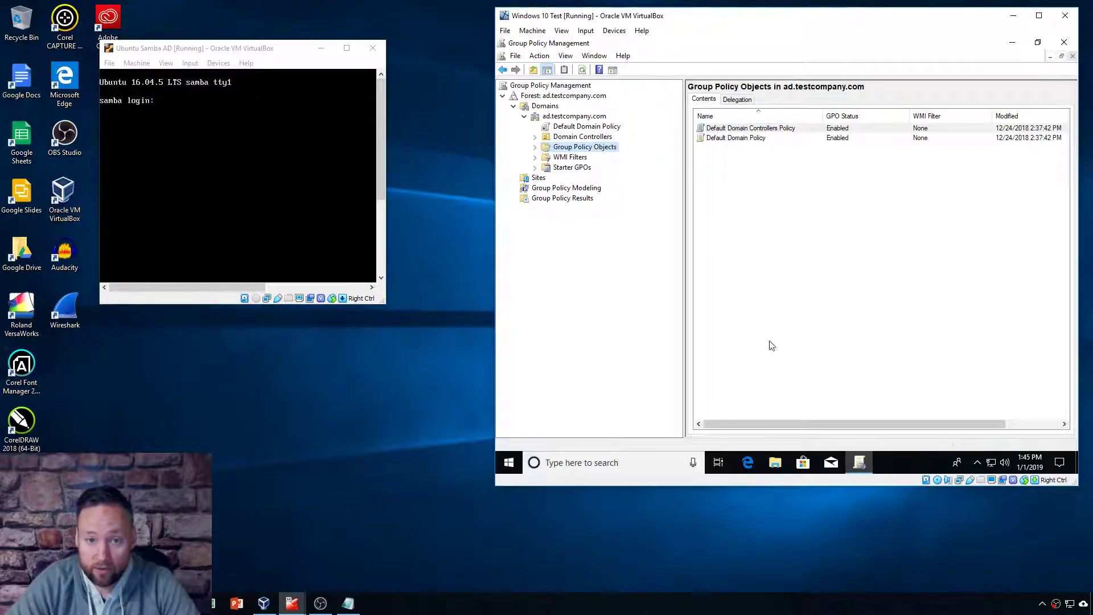
left_click(580, 168)
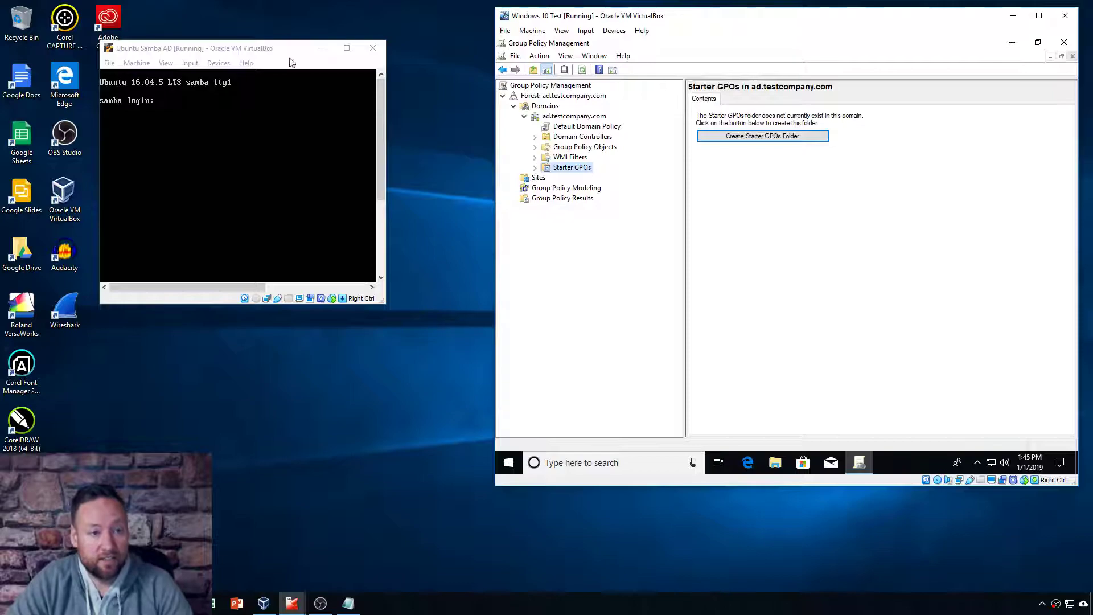
left_click_drag(243, 48, 322, 27)
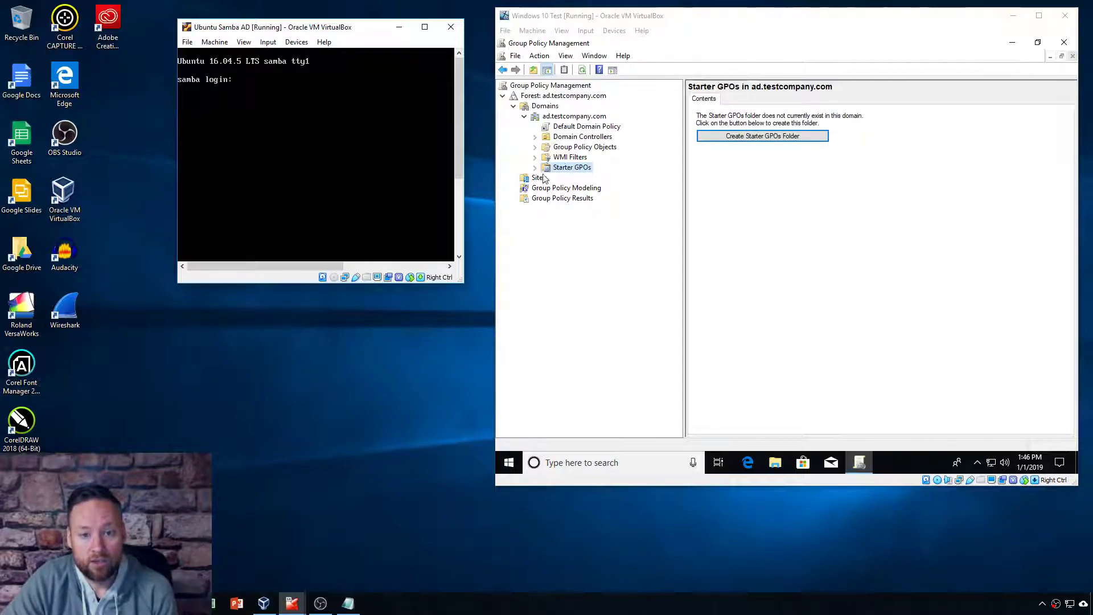
Step: Close Group Policy Management and sign out of the Windows 10 guest
left_click(1064, 43)
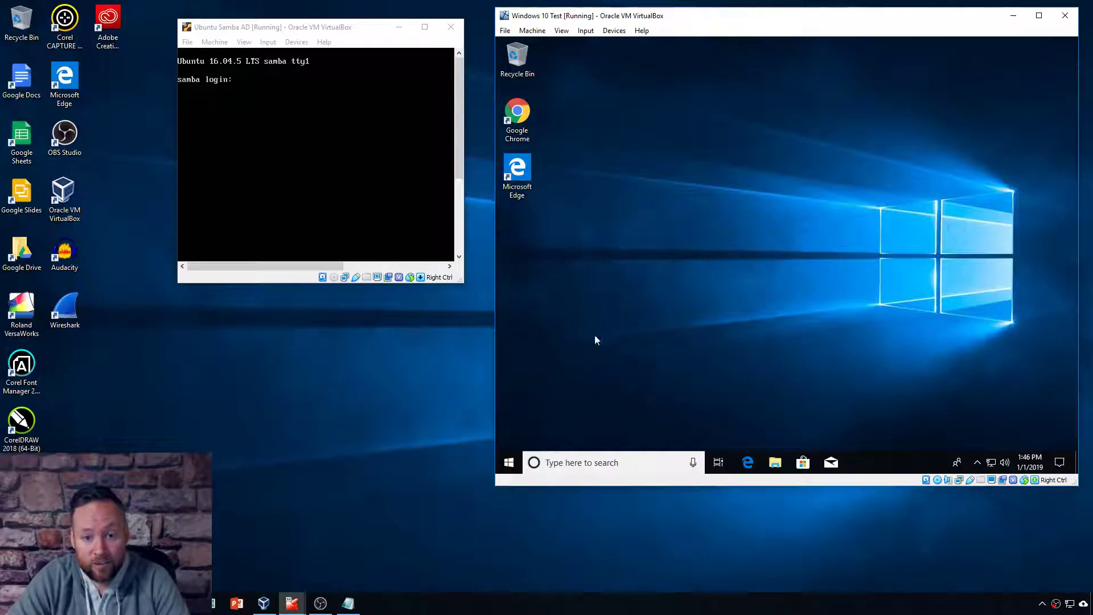
left_click(511, 462)
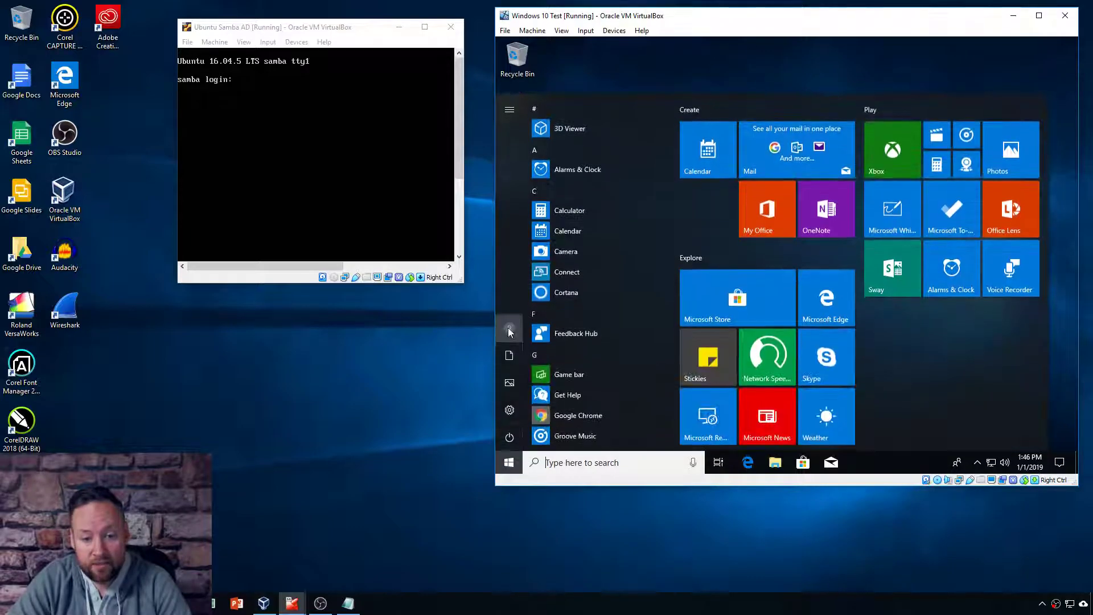
left_click(507, 323)
left_click(520, 273)
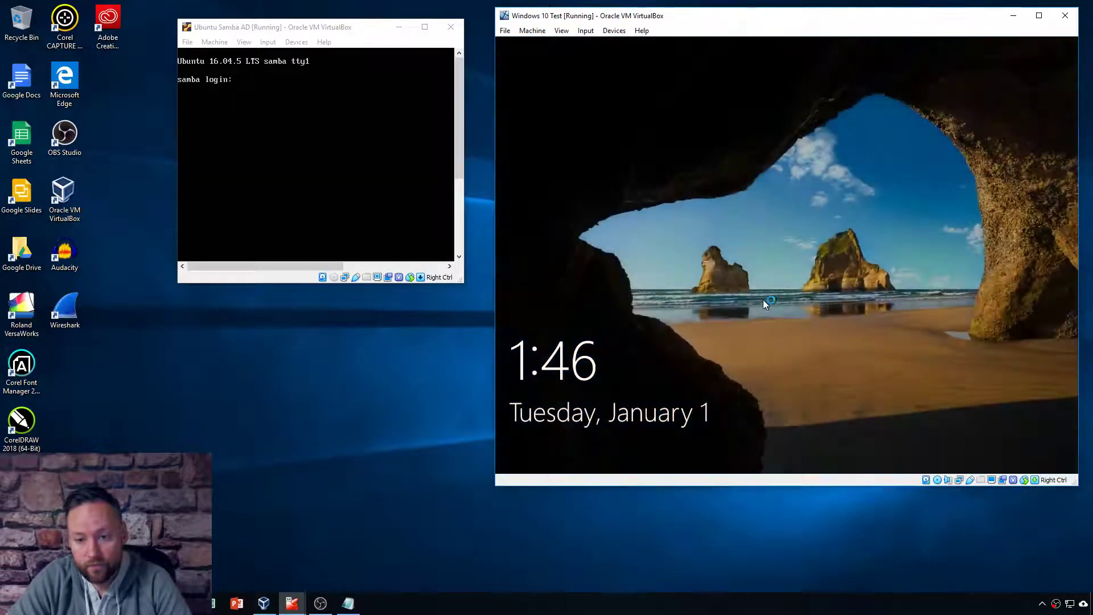
Step: From the lock screen, sign in as Other user 'activedirectoryuser' with the account password
left_click(763, 309)
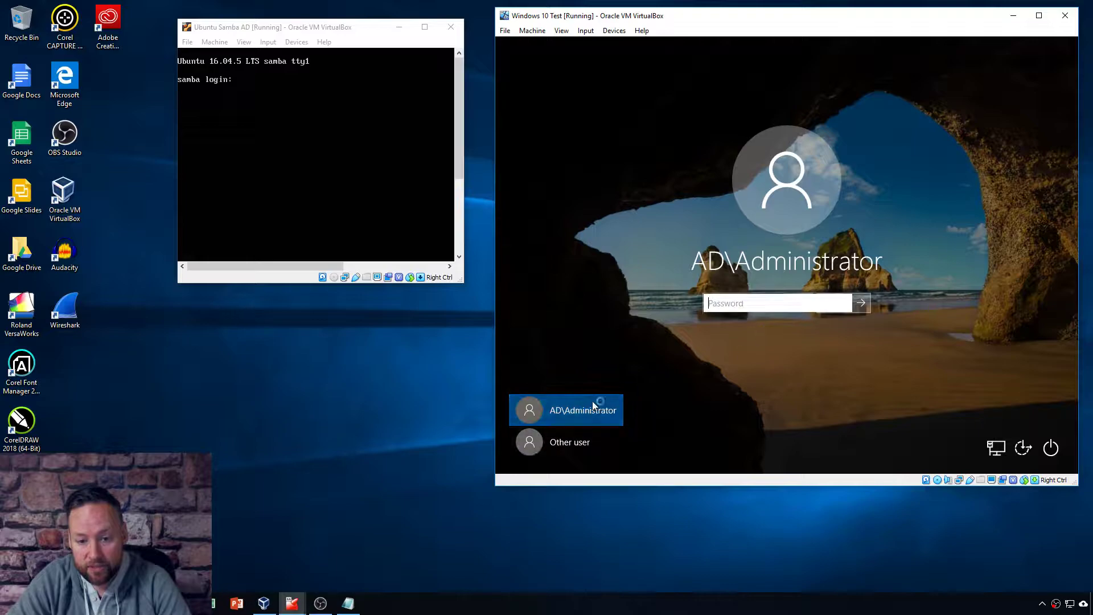
left_click(585, 443)
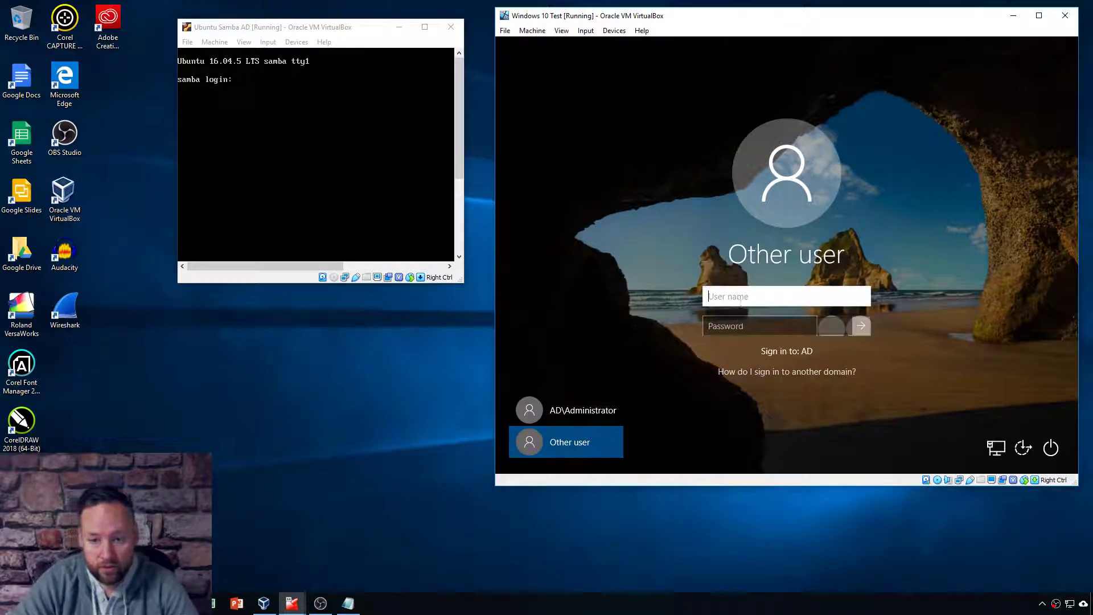
type("a")
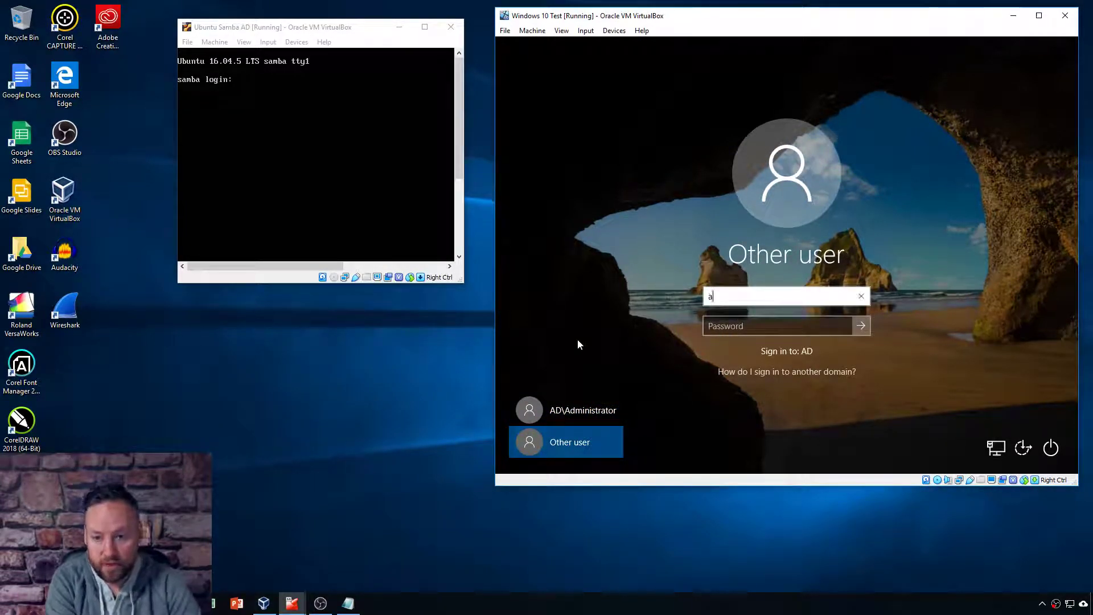
type("ctivedirector")
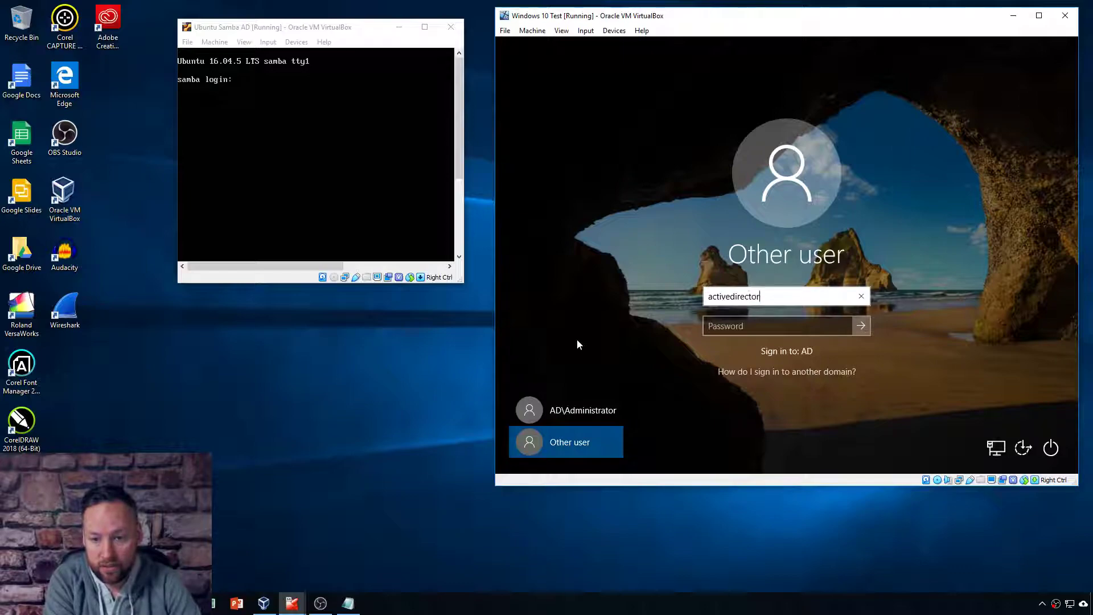
type("yuser")
key("Tab")
type("********")
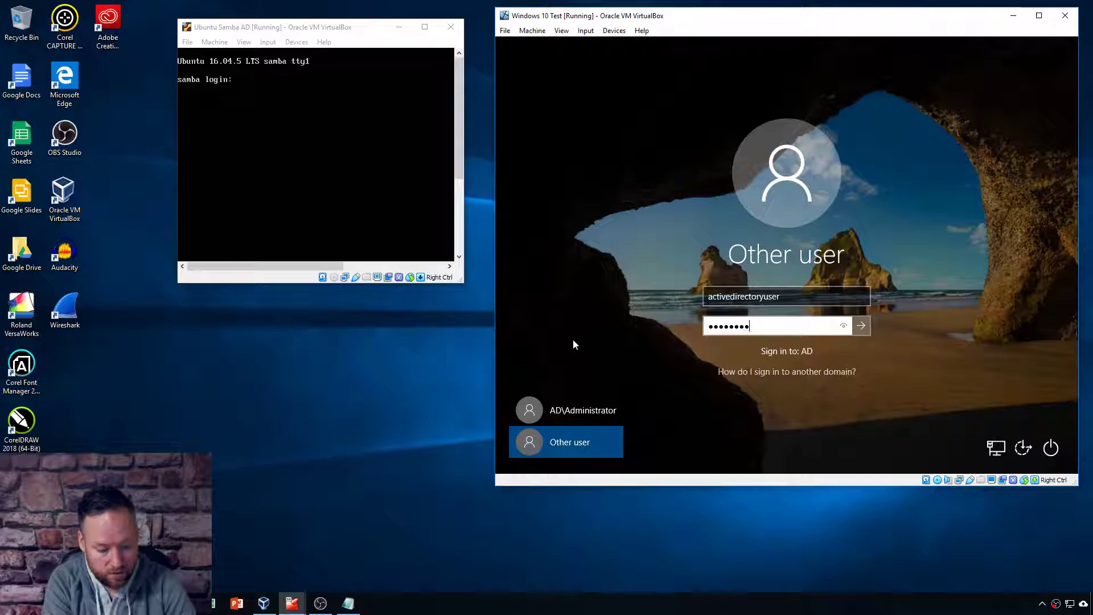
key("Return")
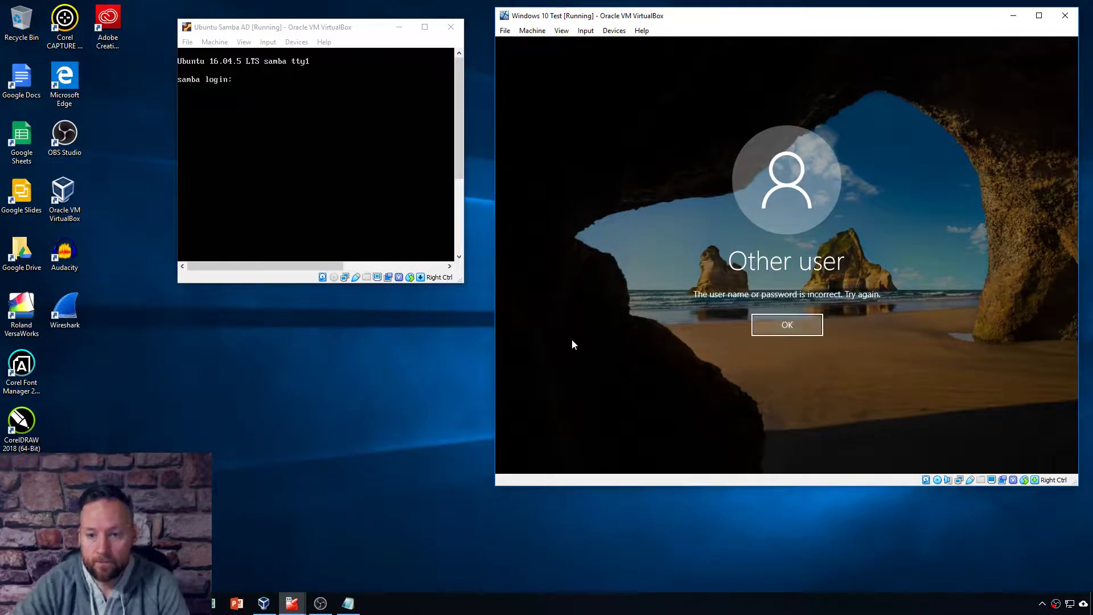
Step: Re-enter the password after each incorrect-password error until the sign-in is accepted
key("Return")
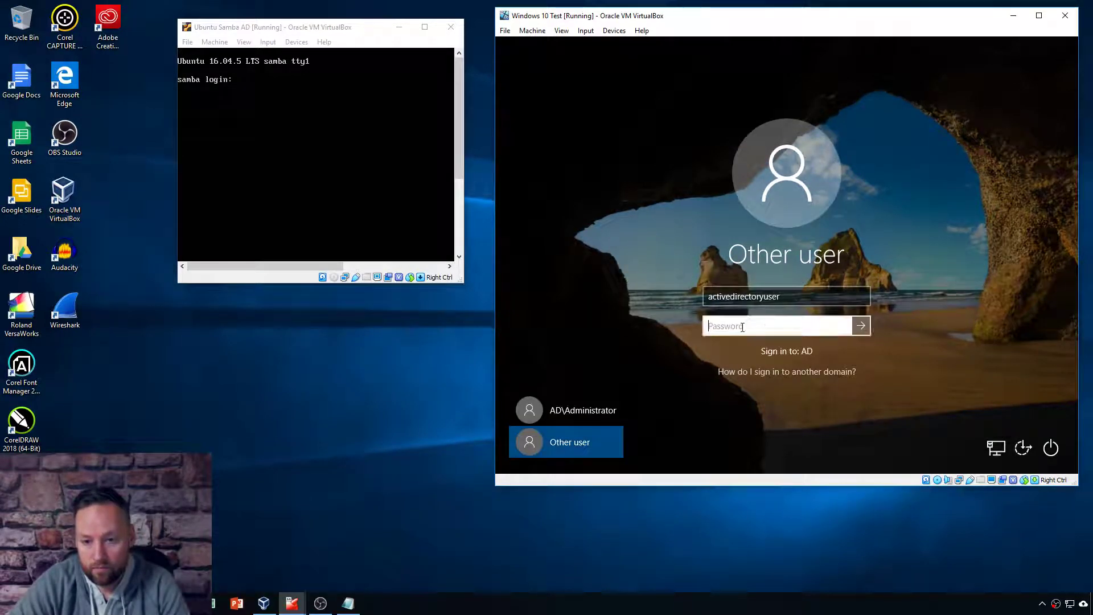
type("••")
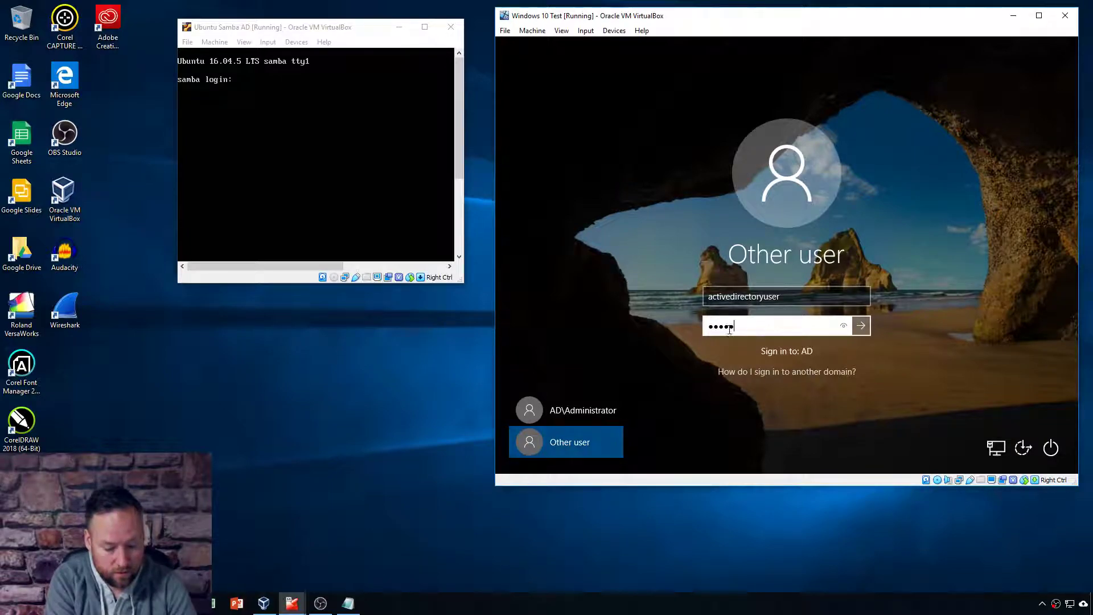
key("Return")
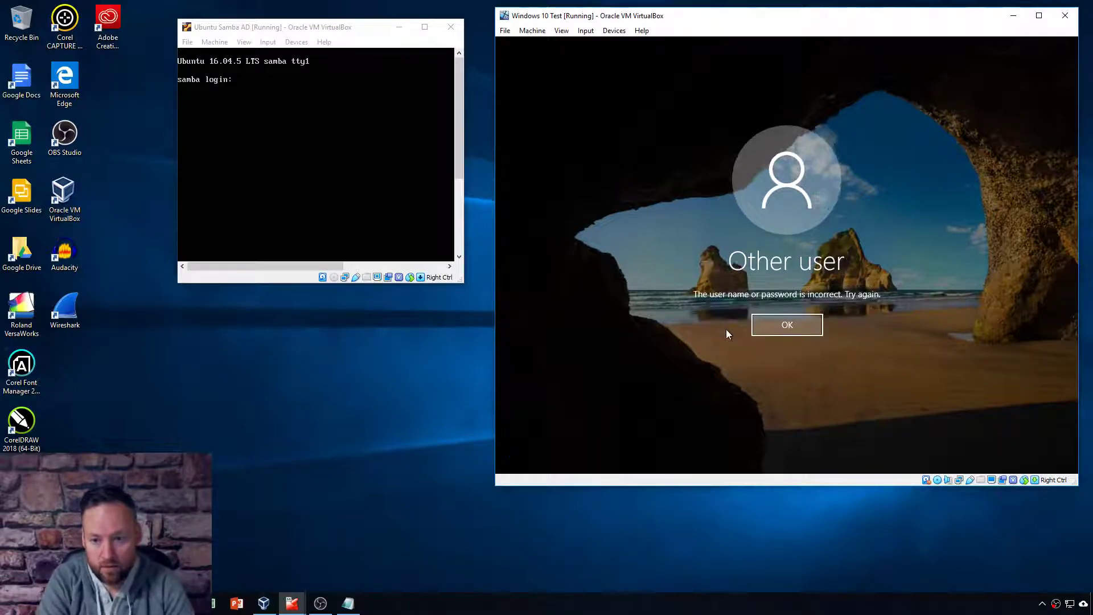
key("Return")
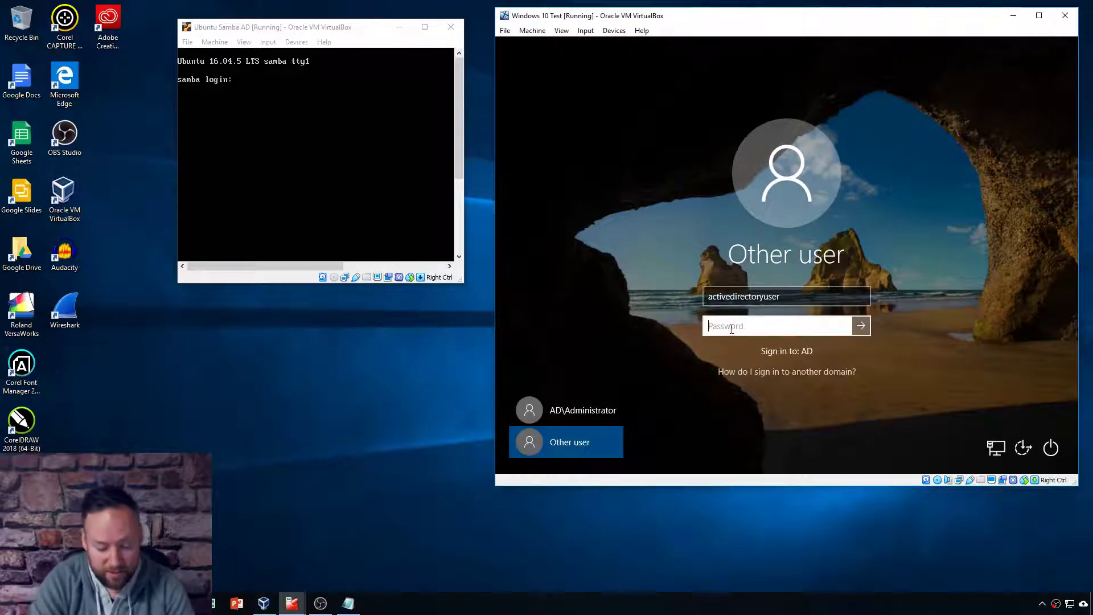
type("••••••••••")
key("Return")
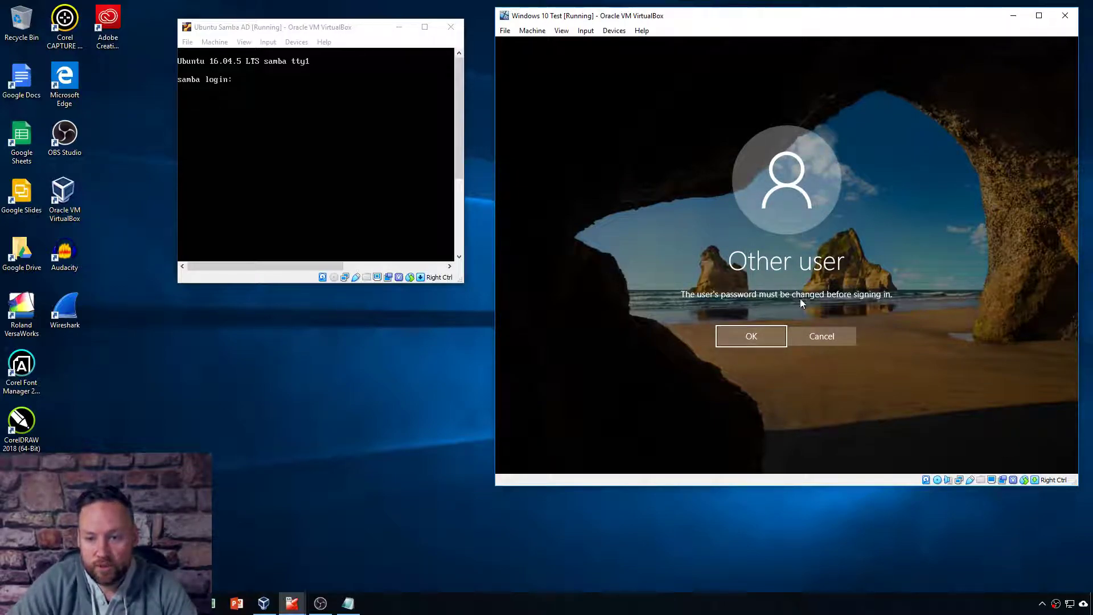
Step: Set and confirm a new password for 'activedirectoryuser', then continue signing in
left_click(746, 340)
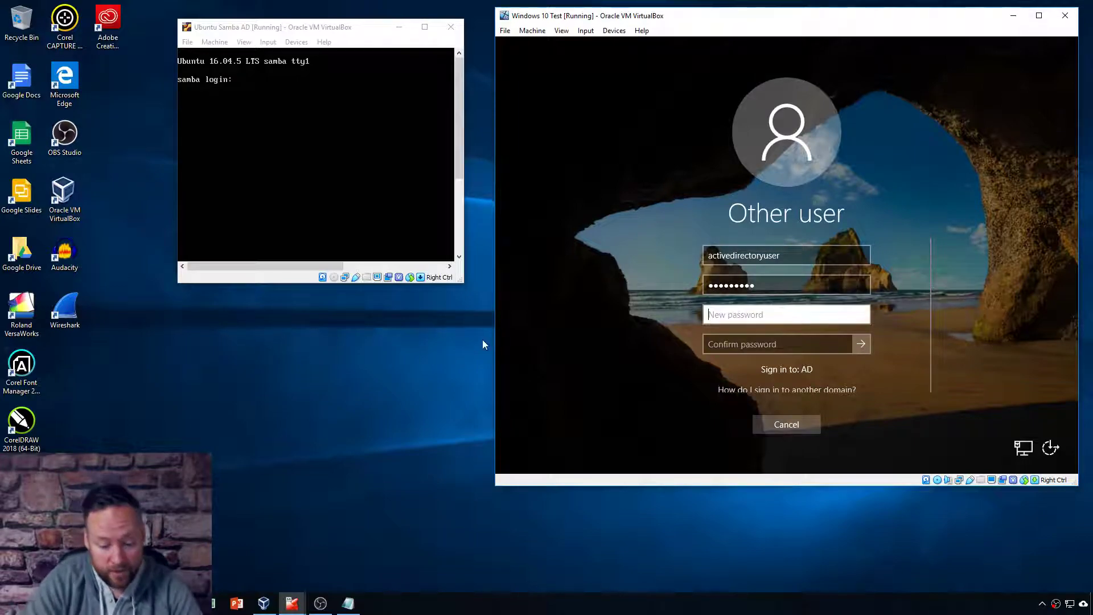
type("********")
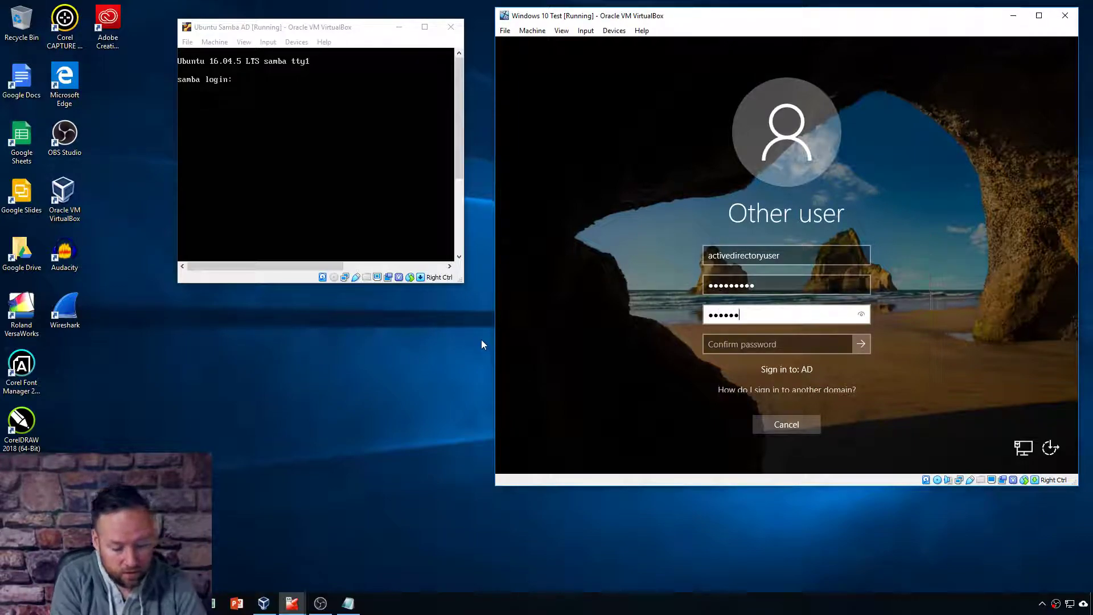
type("**")
key("Tab")
type("**")
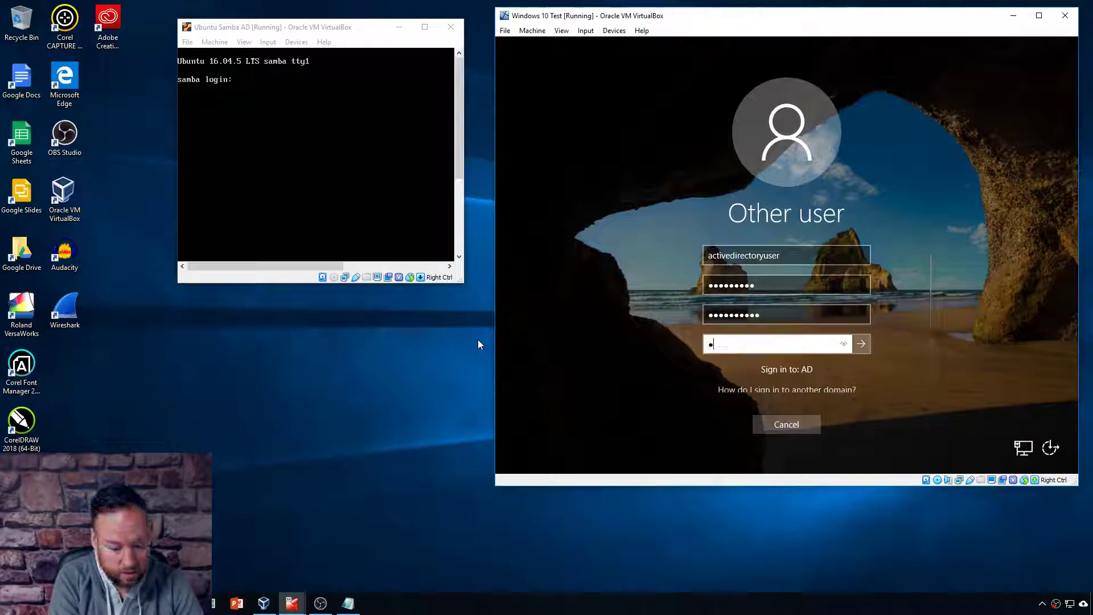
type("********")
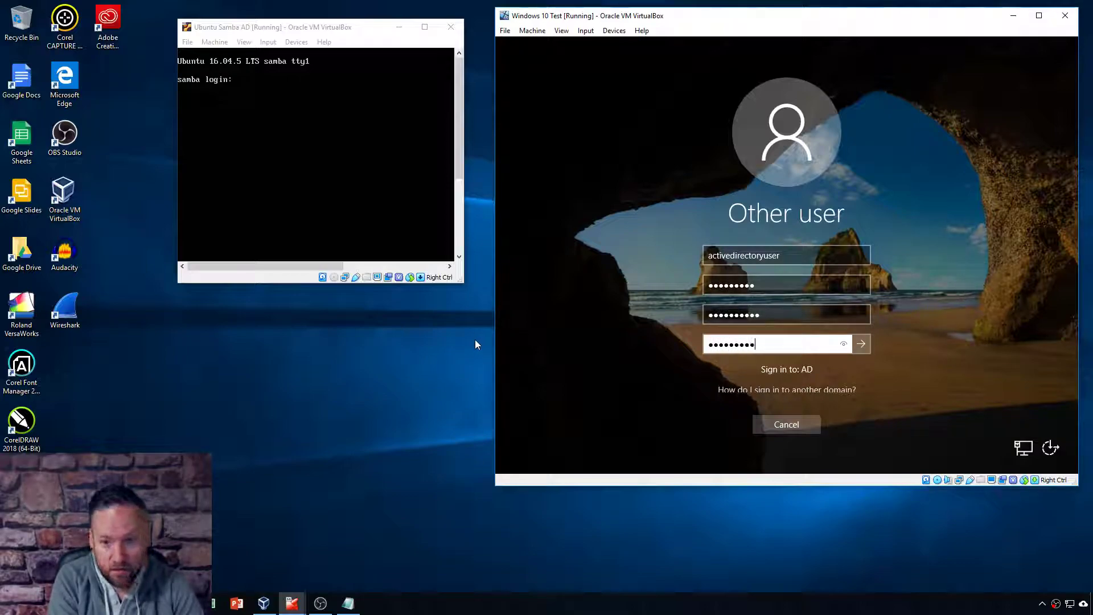
key("Return")
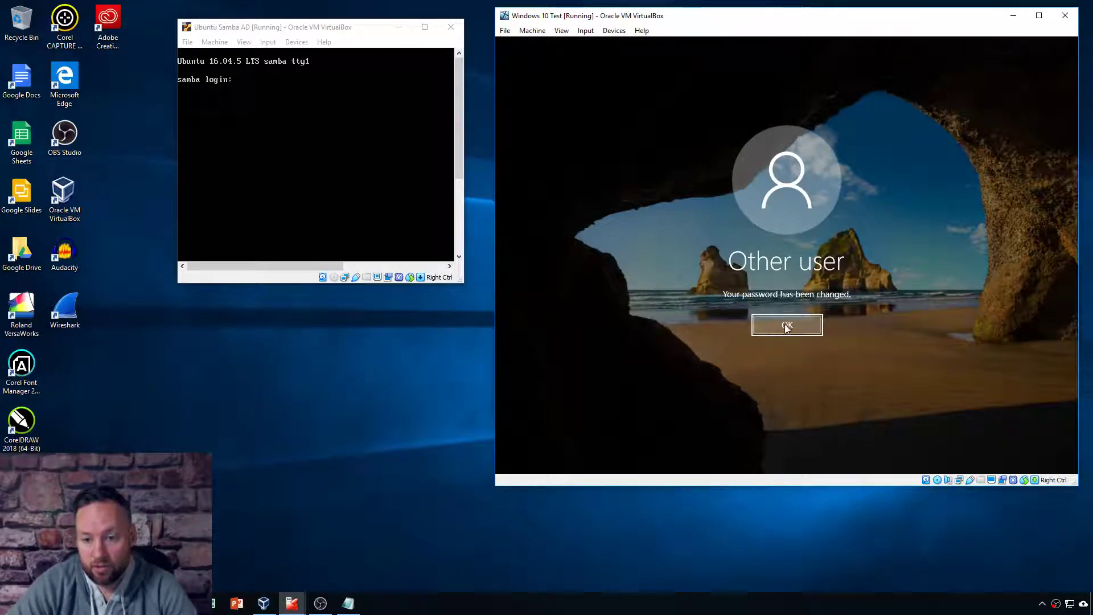
left_click(785, 324)
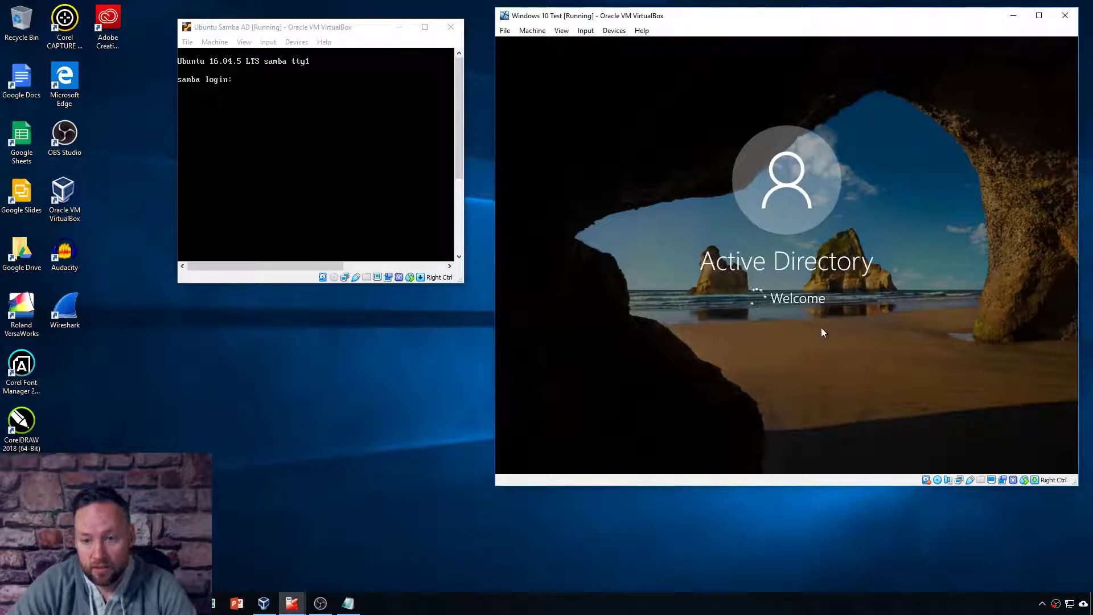
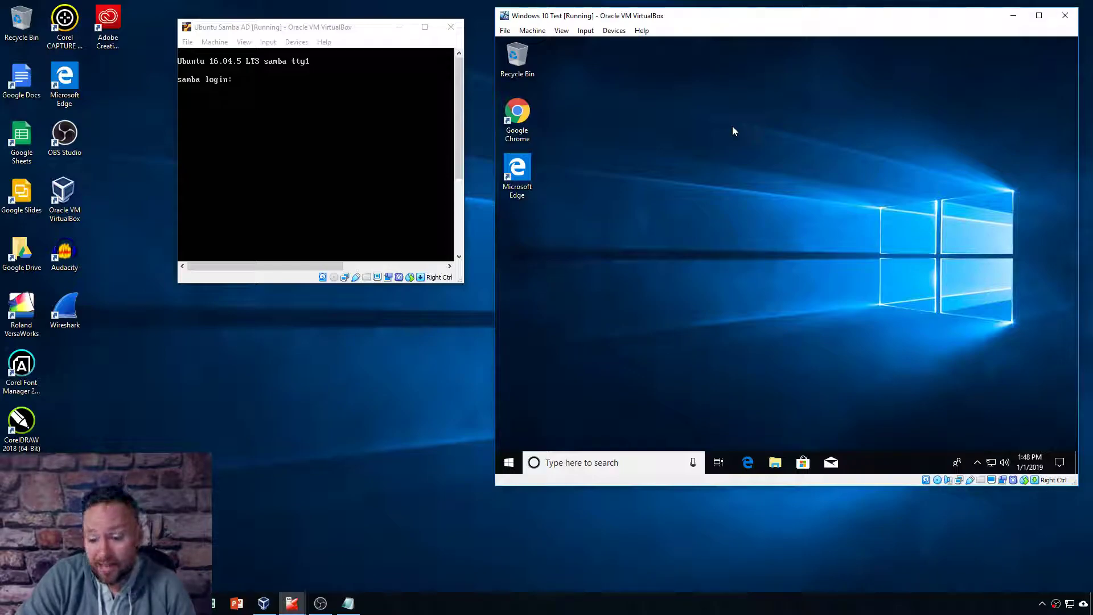
Step: Sign the current account out of Windows 10 from the Start menu's account options
left_click(509, 462)
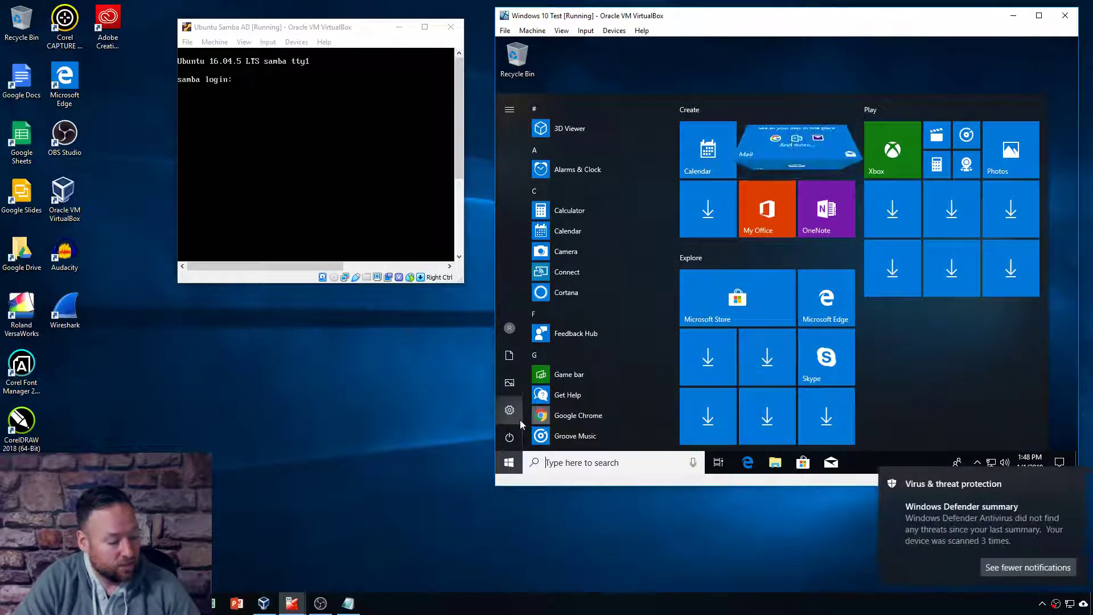
left_click(510, 328)
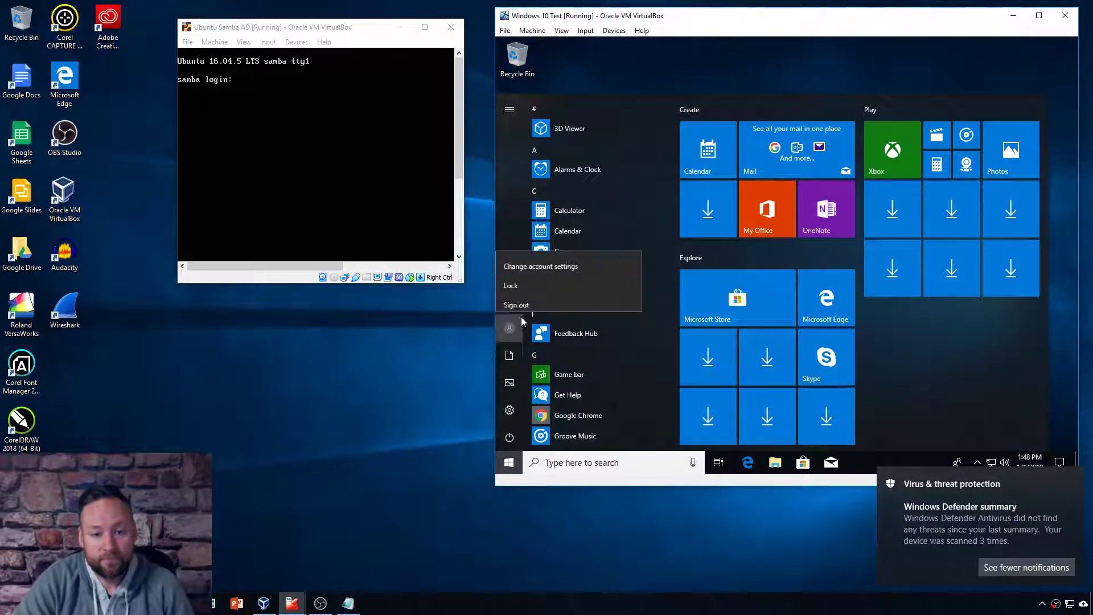
left_click(518, 273)
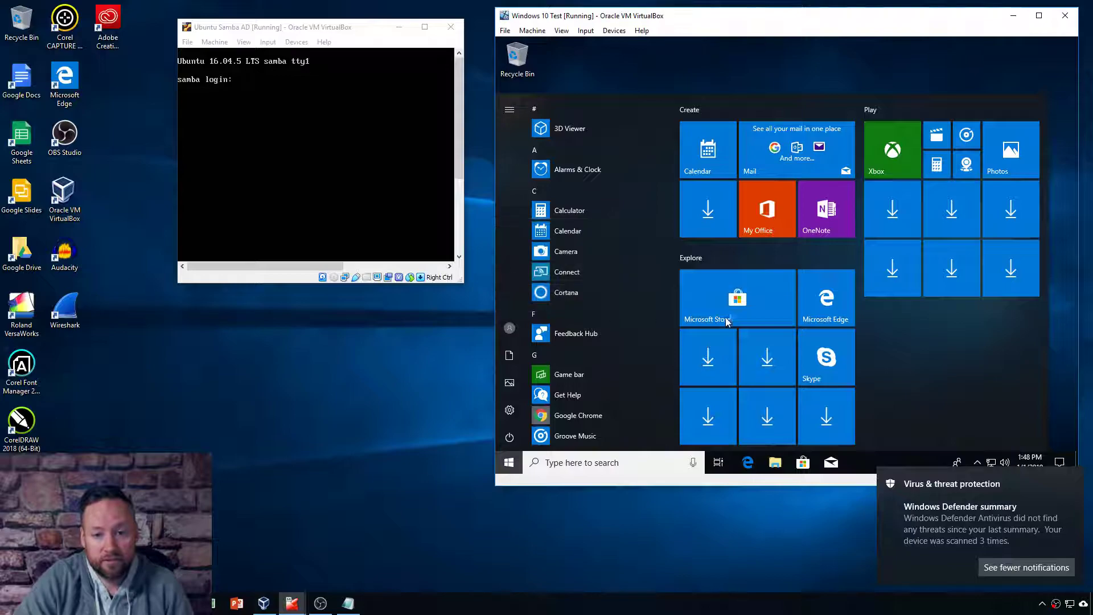